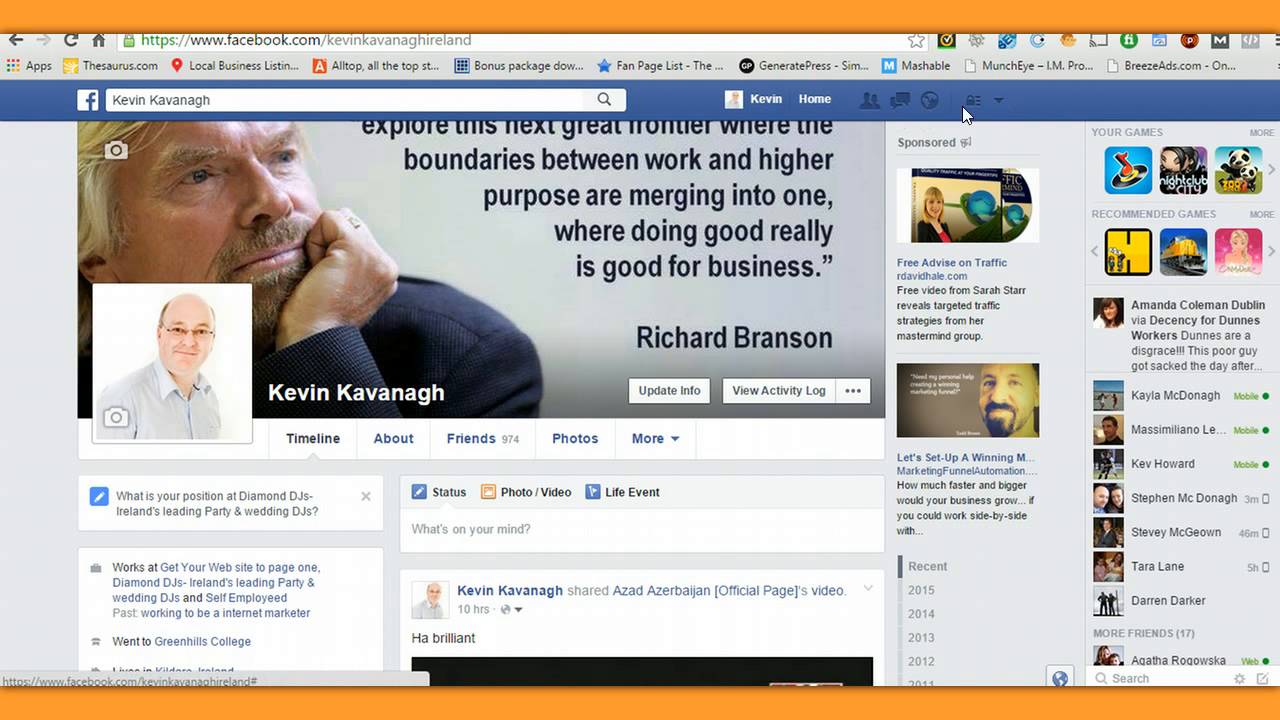
# - Switch to using Facebook as the Positive Thinking Your Key To Success page from the list of managed pages
pyautogui.click(1003, 101)
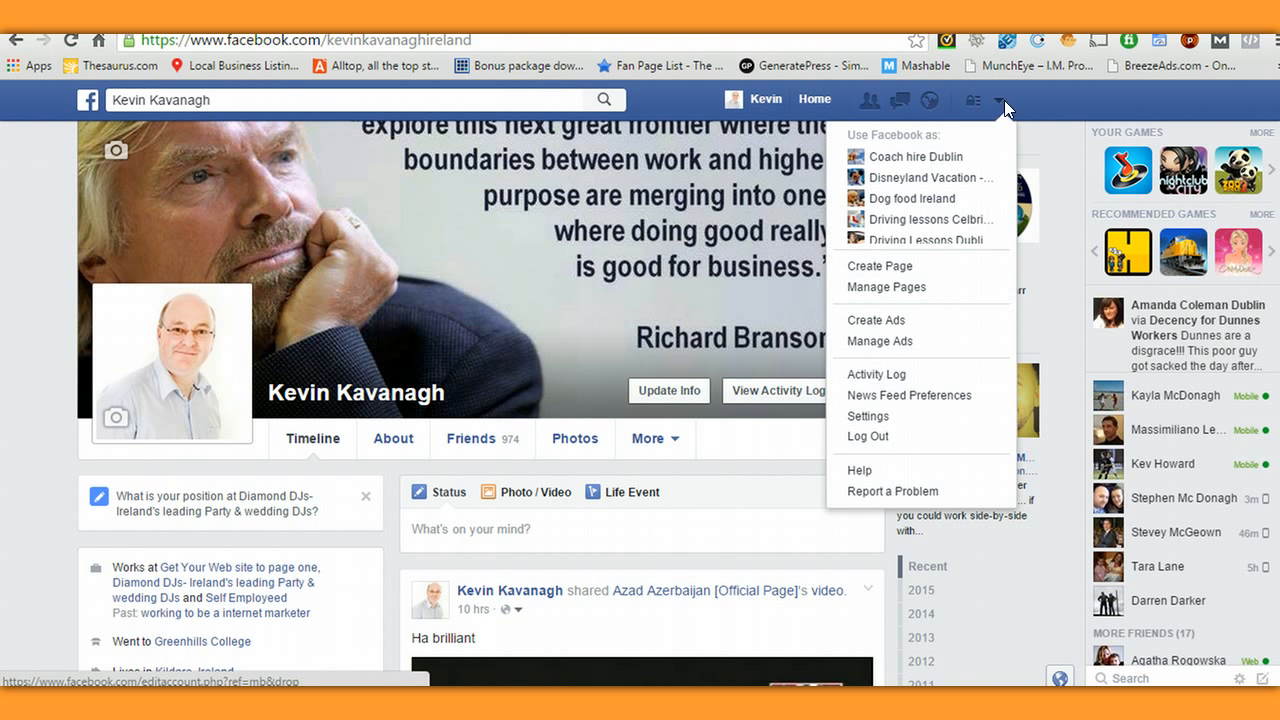
pyautogui.click(887, 287)
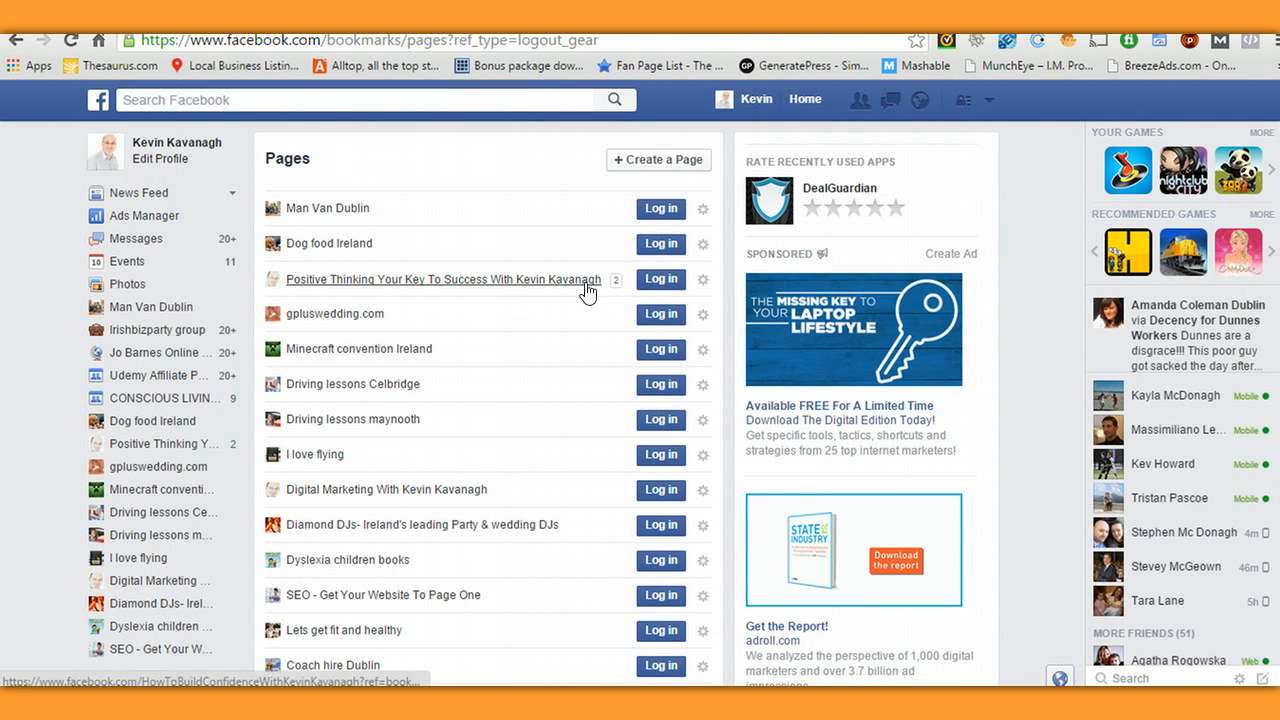
pyautogui.click(656, 289)
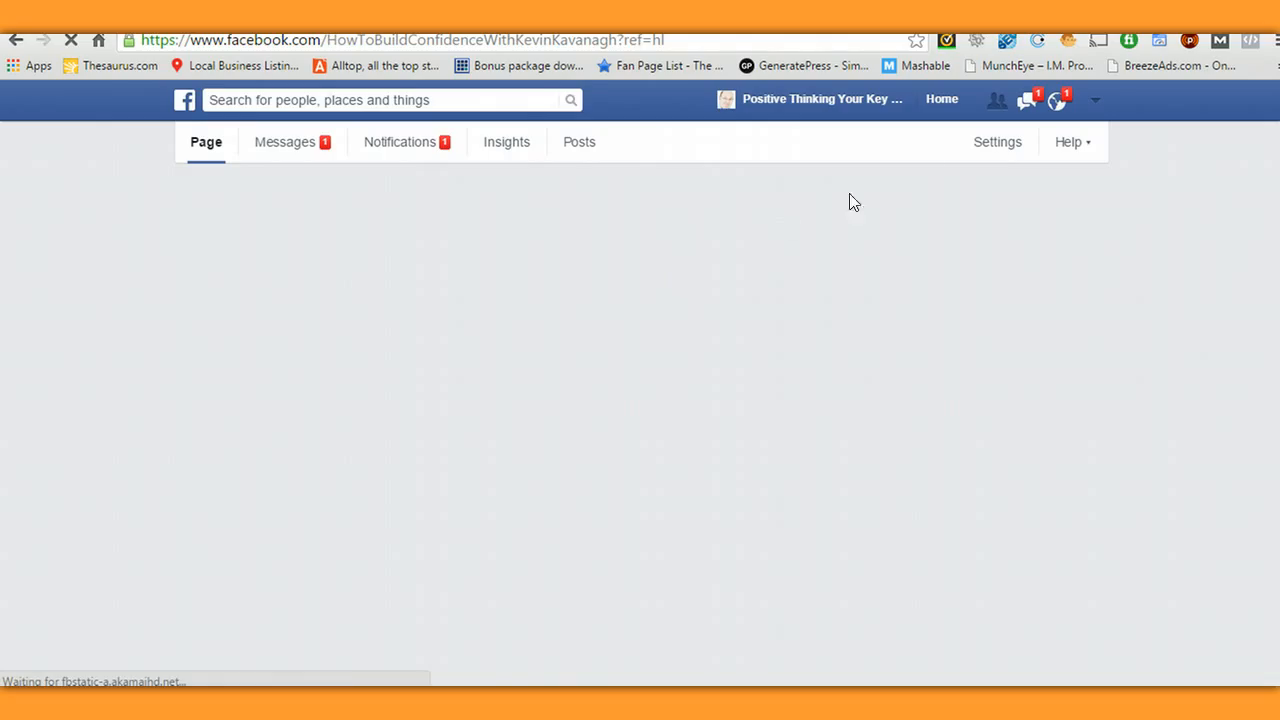
pyautogui.click(205, 150)
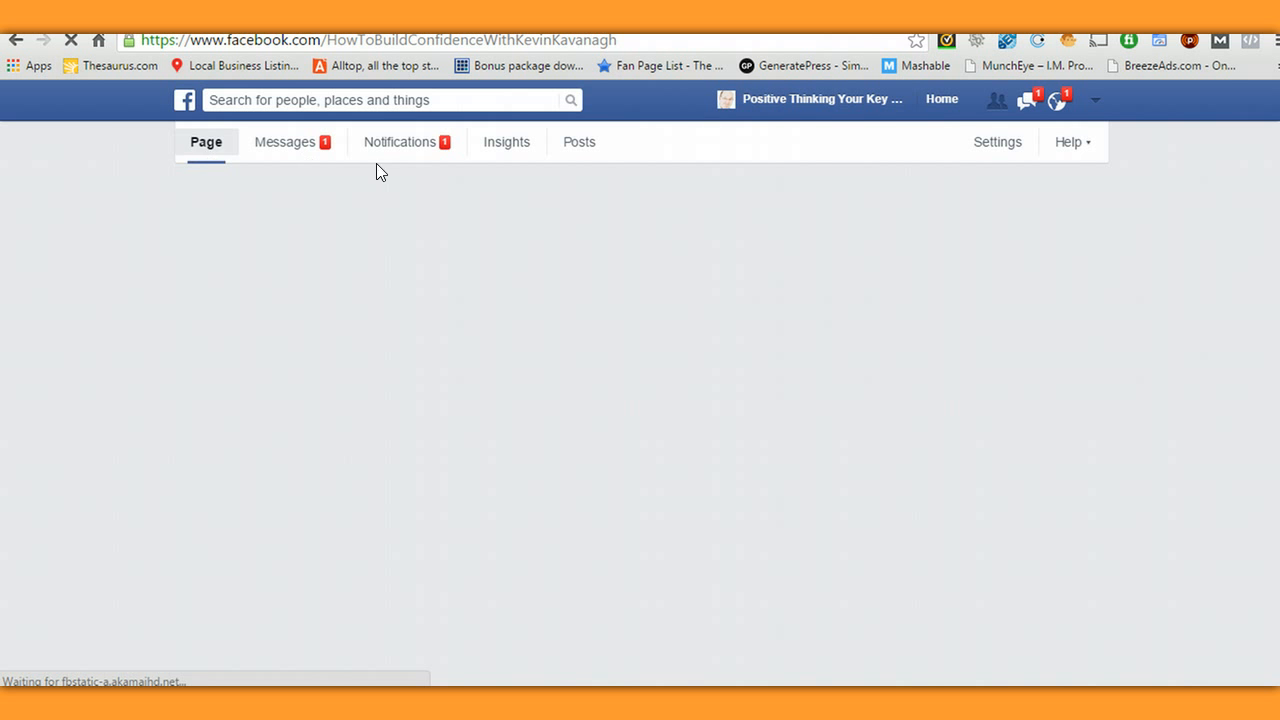
# - Open the page's home news feed and look through the other identities available for using Facebook
pyautogui.click(938, 101)
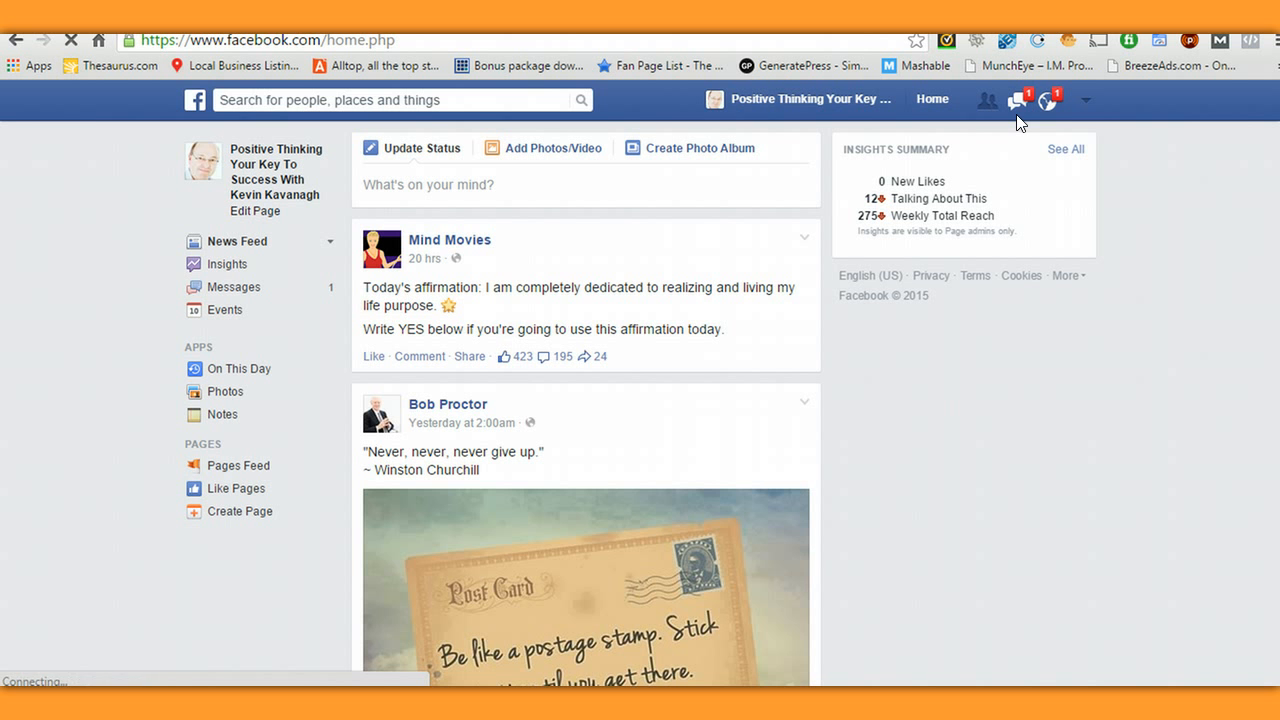
pyautogui.click(1087, 108)
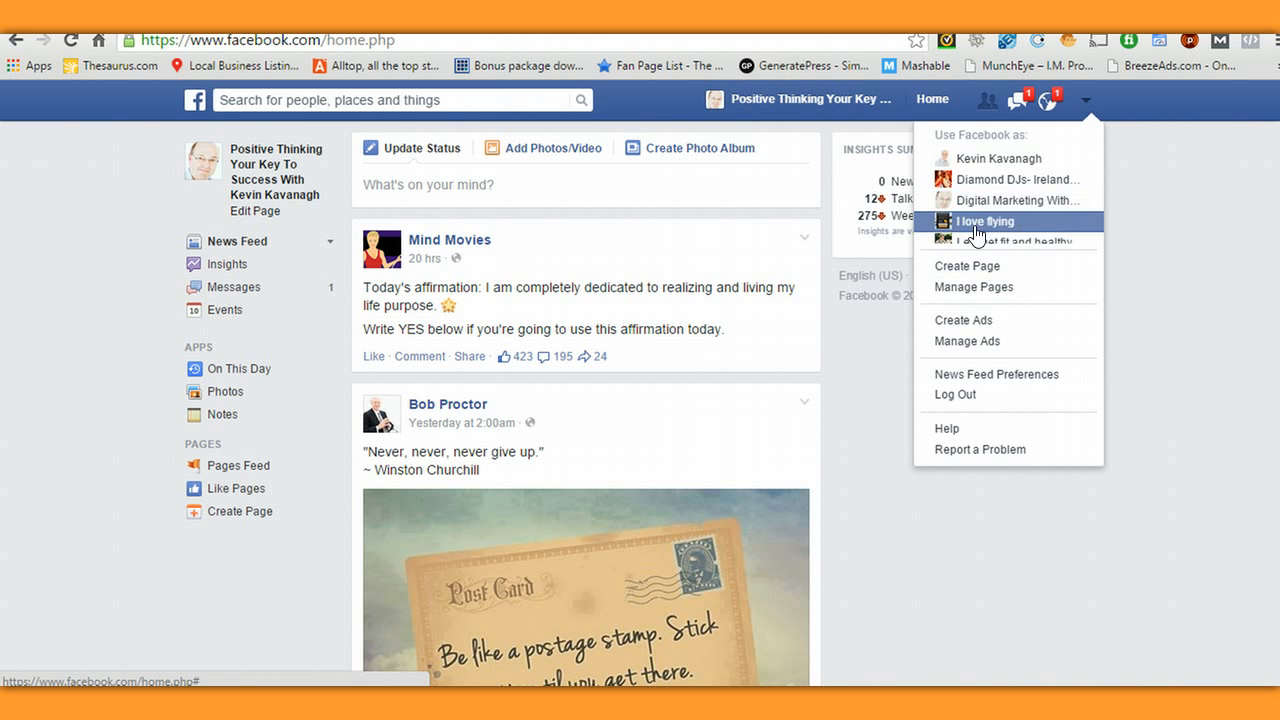
pyautogui.scroll(-3, 980, 225)
pyautogui.scroll(3, 978, 200)
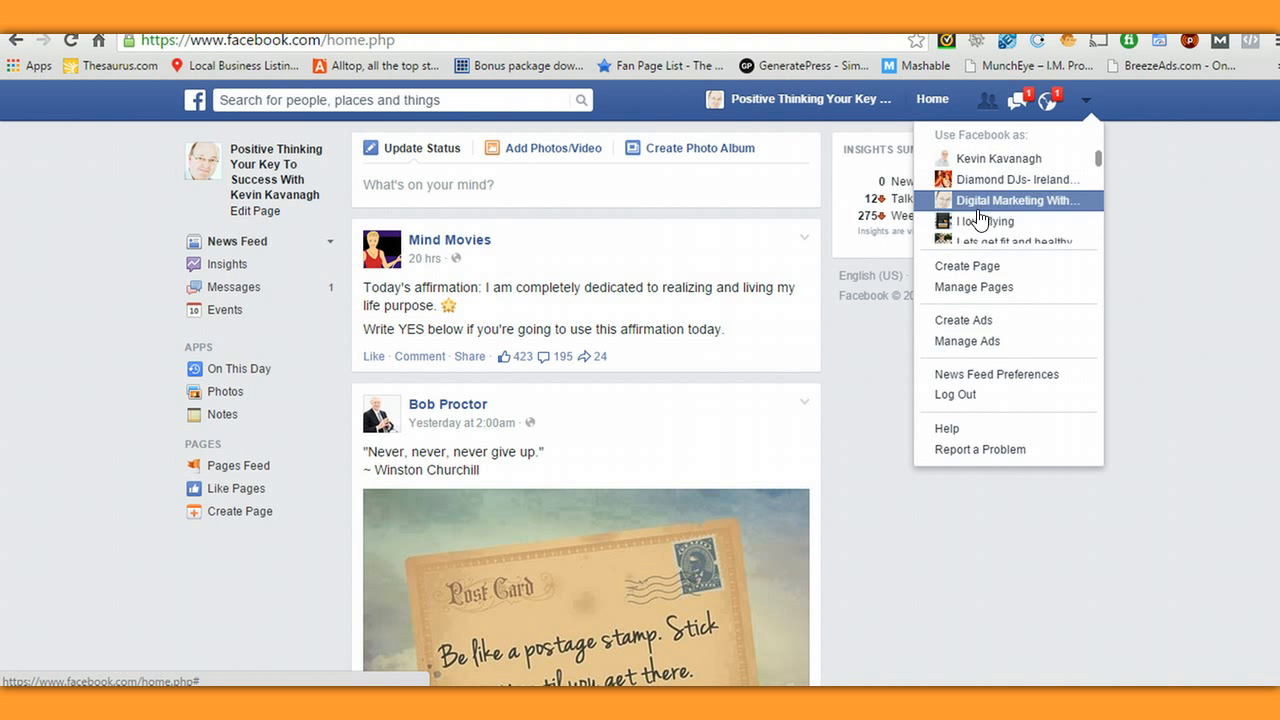
pyautogui.scroll(-3, 988, 212)
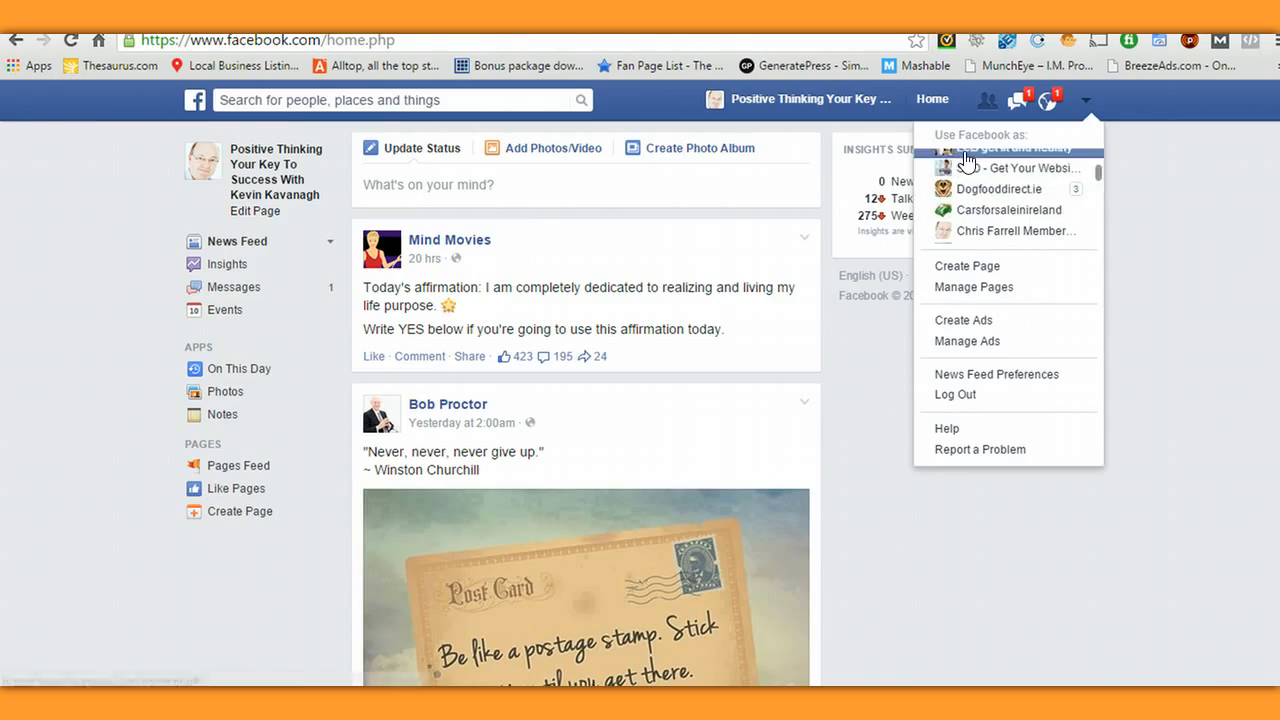
# - Open the Positive Thinking page's Insights and examine the overview charts plus the reach and engagement of the five most recent posts
pyautogui.click(268, 174)
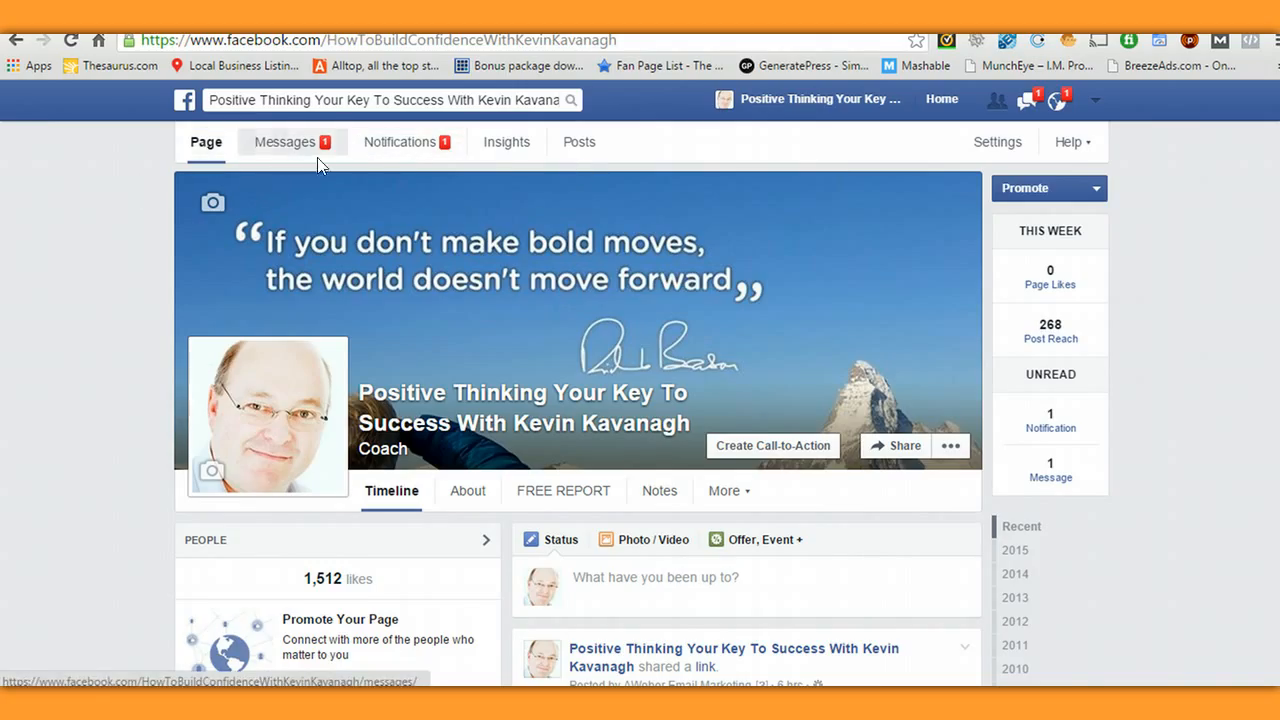
pyautogui.click(502, 152)
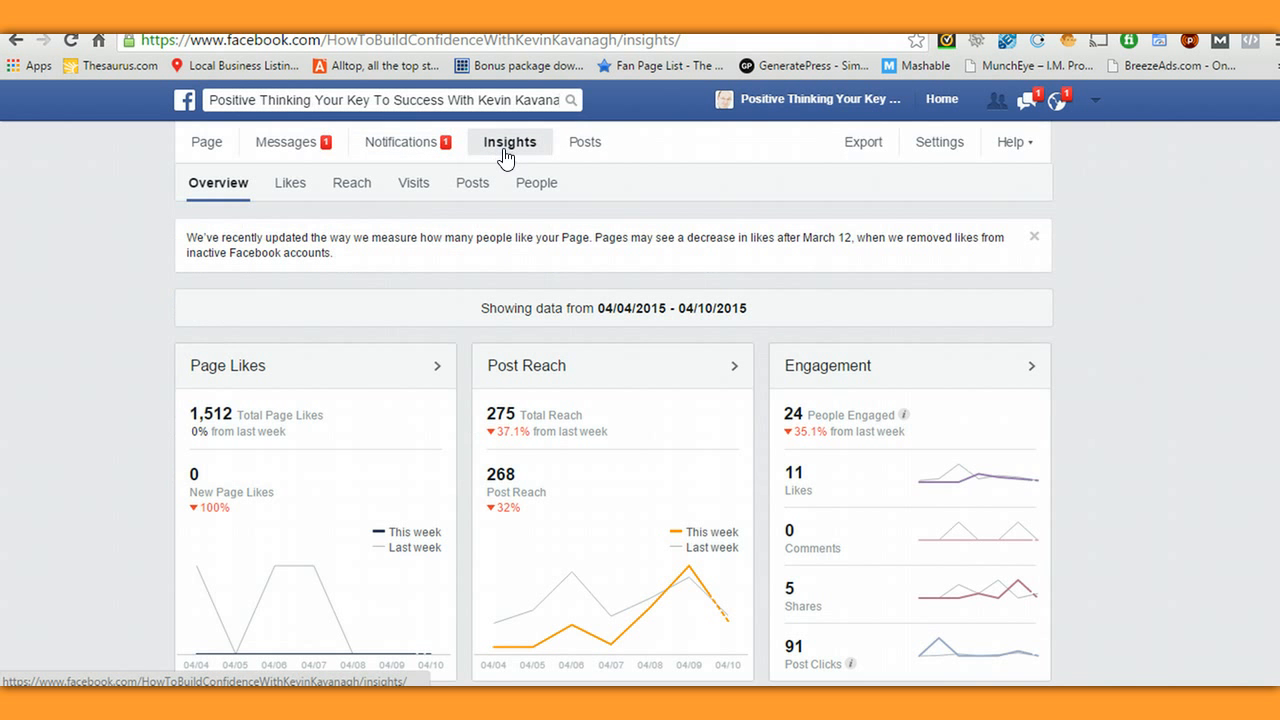
pyautogui.scroll(-1, 500, 216)
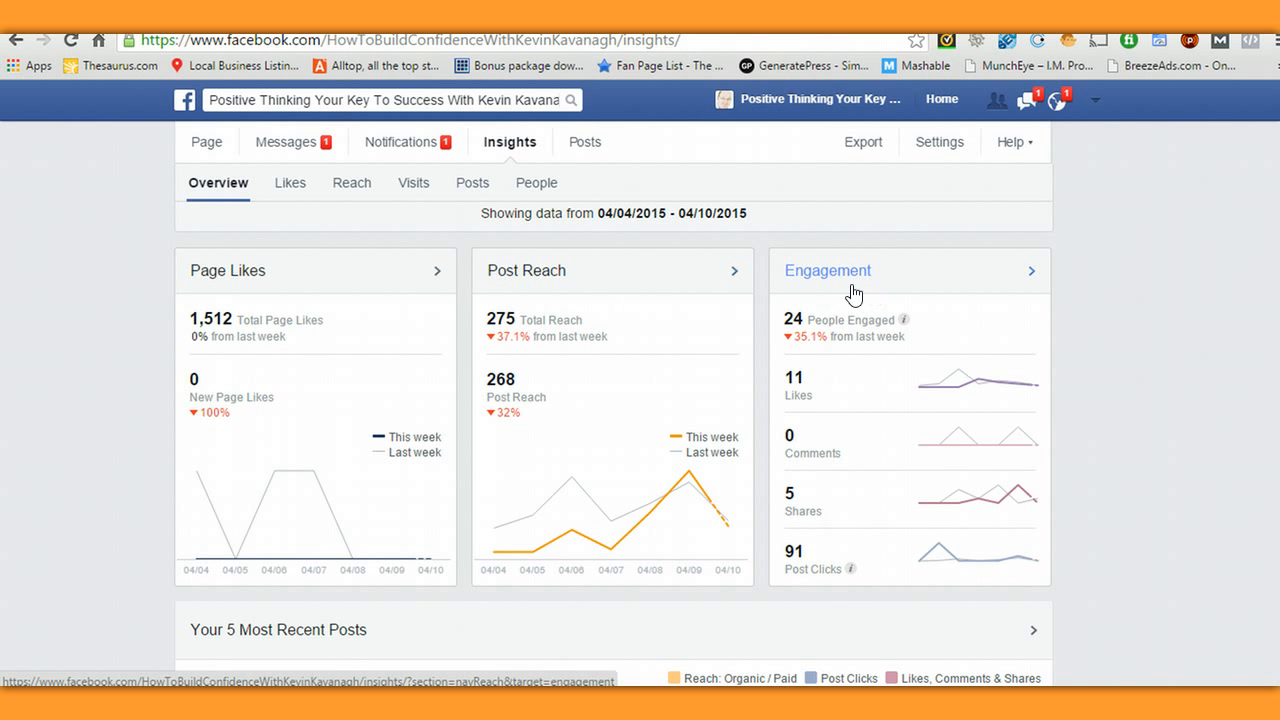
pyautogui.scroll(-5, 848, 310)
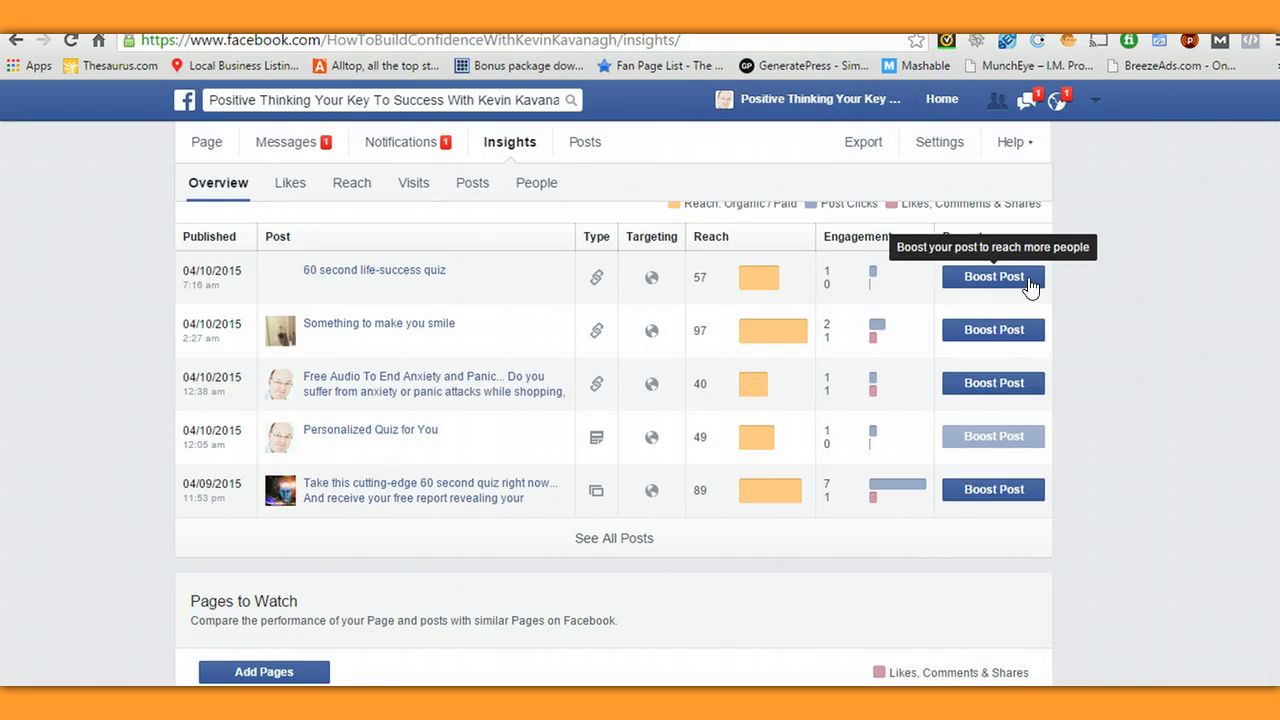
pyautogui.moveTo(753, 287)
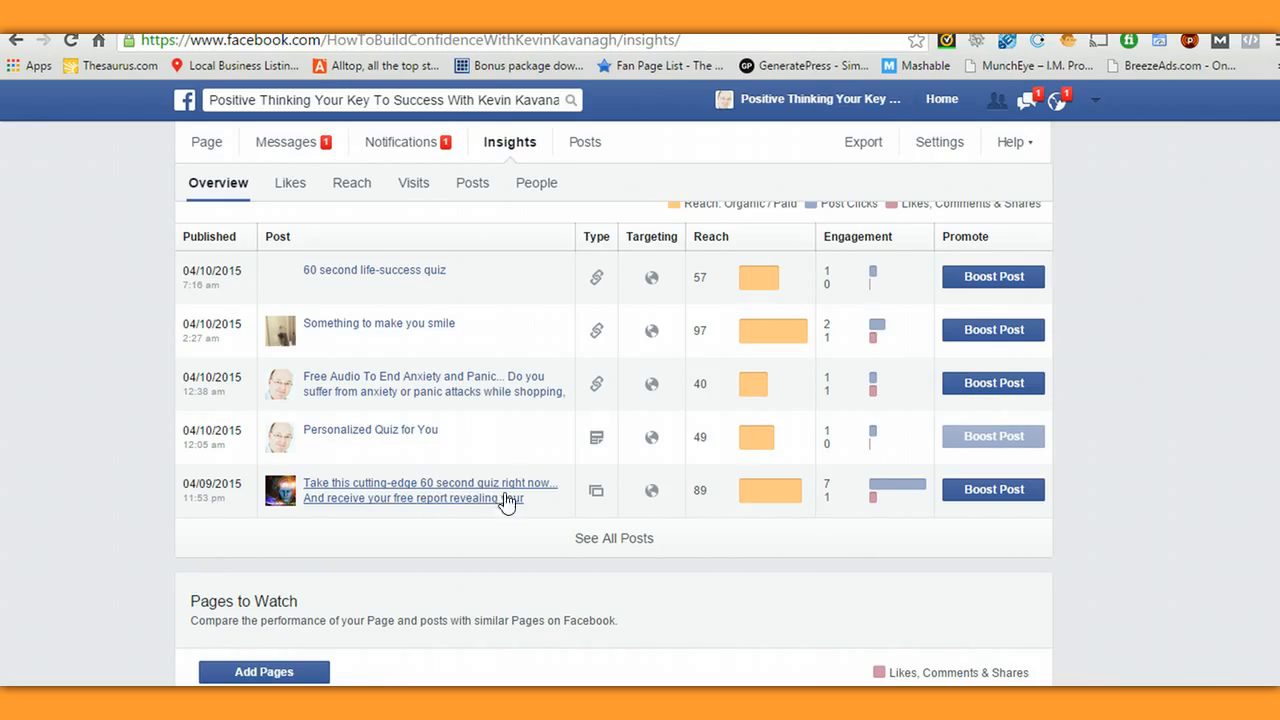
pyautogui.moveTo(771, 497)
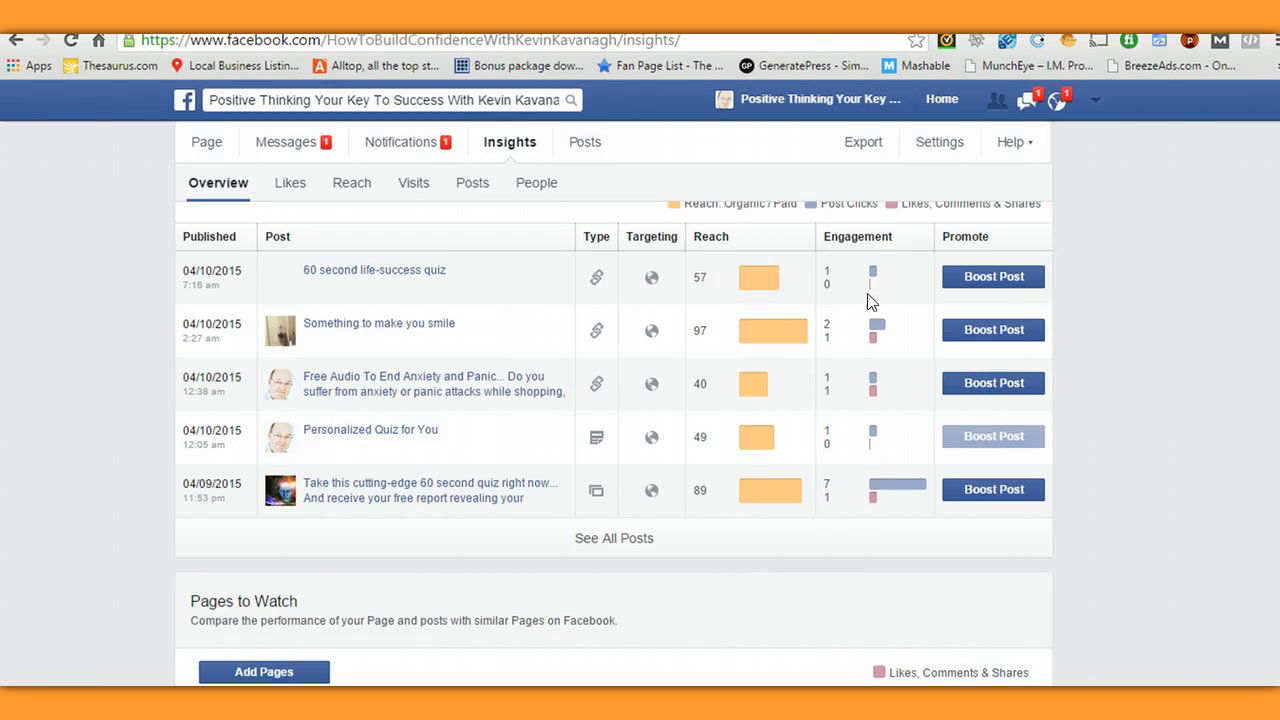
# - Examine the Pages to Watch ranking, from SUCCESS Magazine down to the Positive Thinking page
pyautogui.scroll(-4, 845, 400)
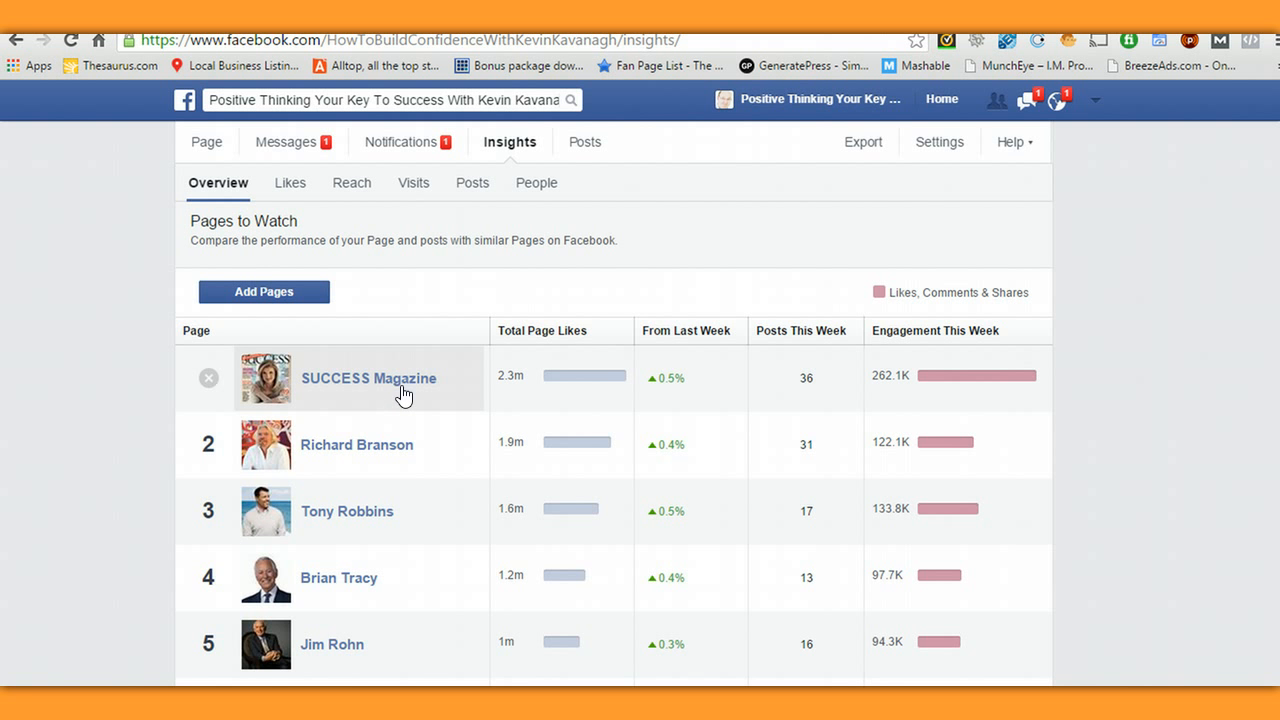
pyautogui.scroll(-2, 362, 511)
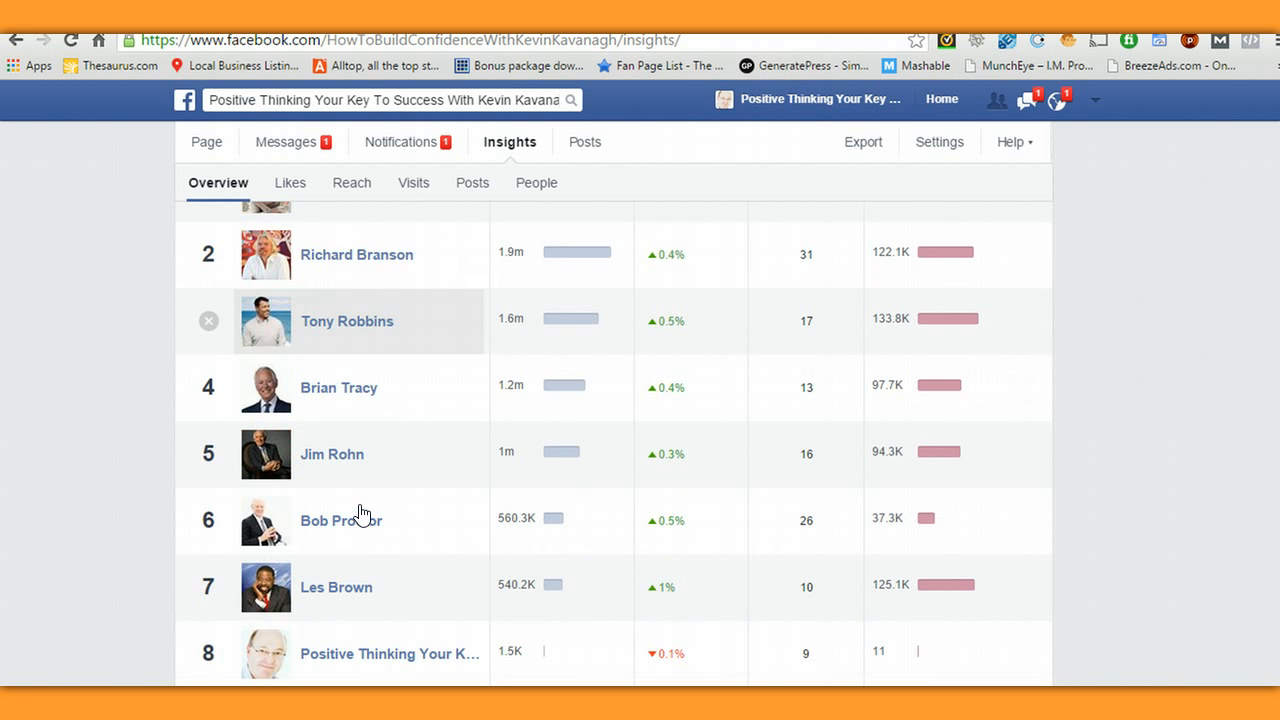
pyautogui.scroll(-2, 362, 511)
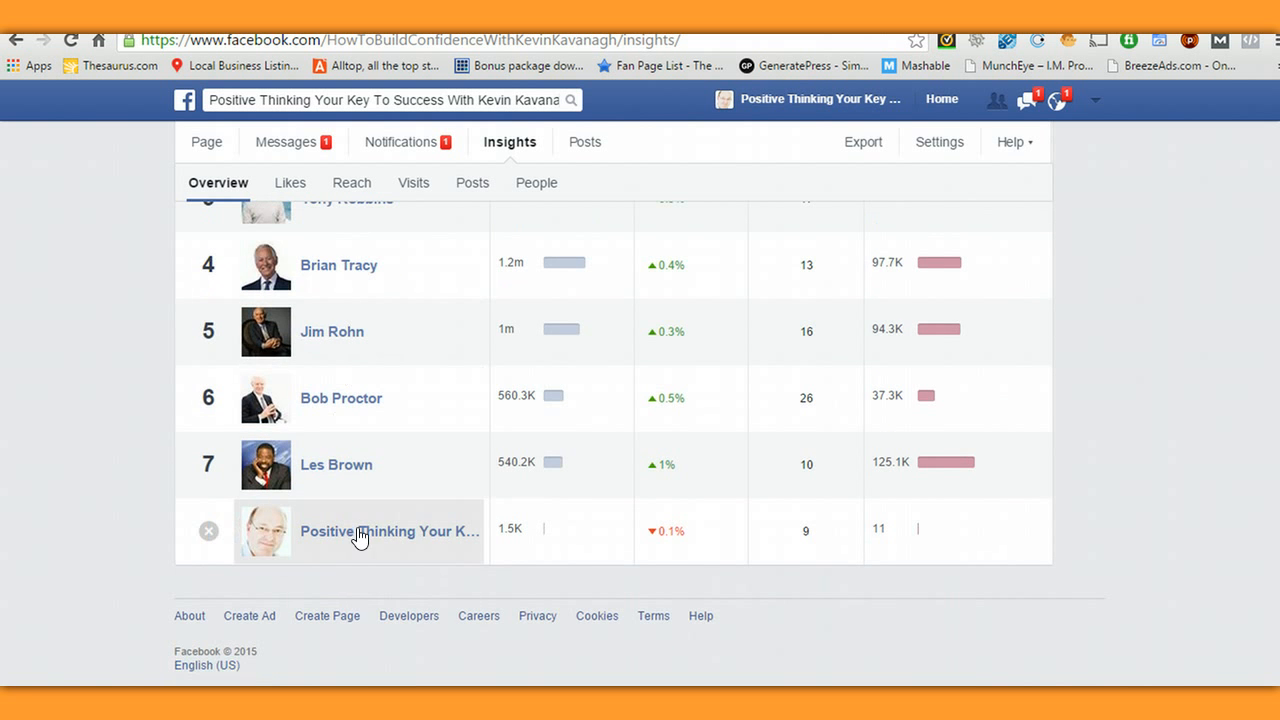
# - Open this week's top posts from SUCCESS Magazine and like the "Never give up" quote post as the page
pyautogui.scroll(3, 360, 536)
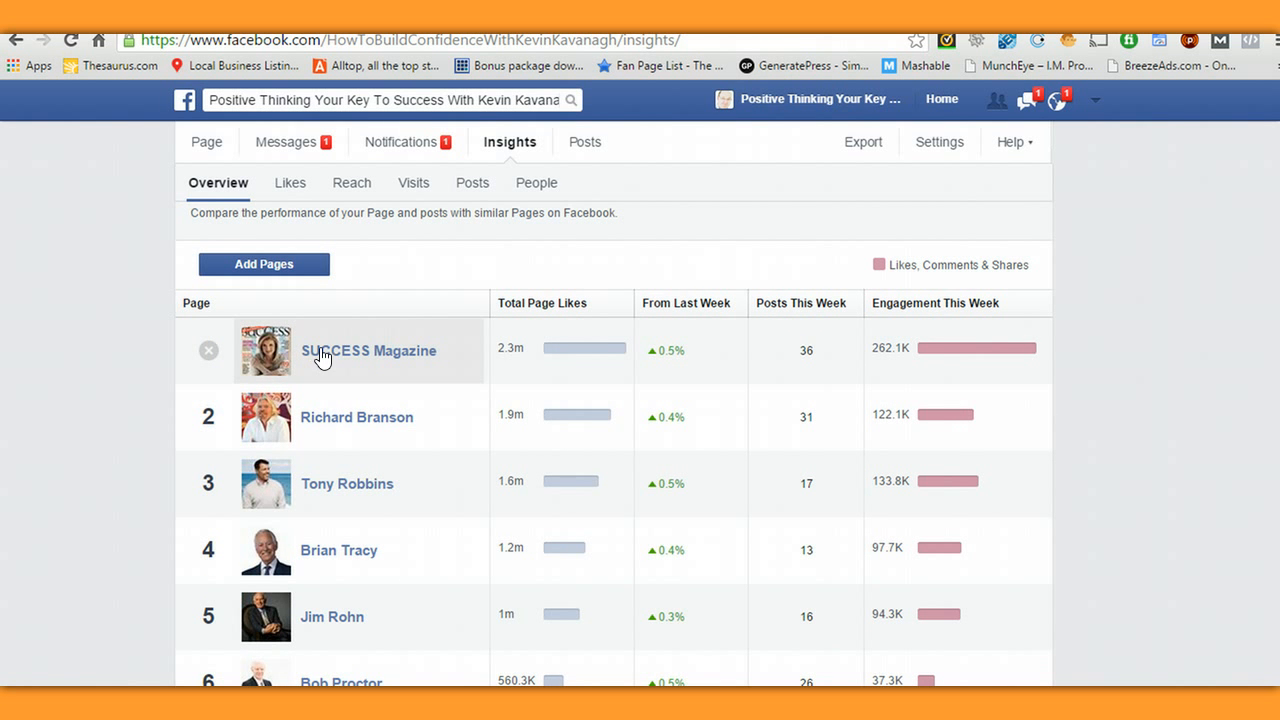
pyautogui.rightClick(317, 353)
pyautogui.click(314, 362)
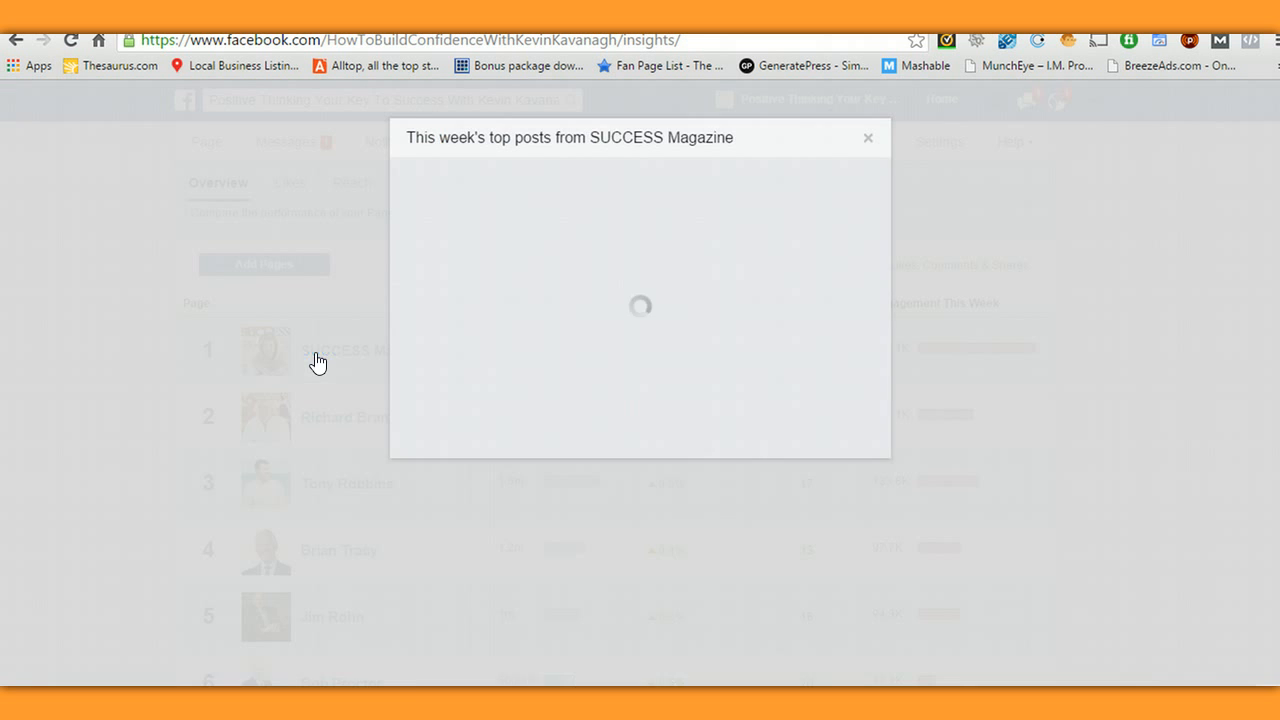
pyautogui.scroll(-6, 499, 371)
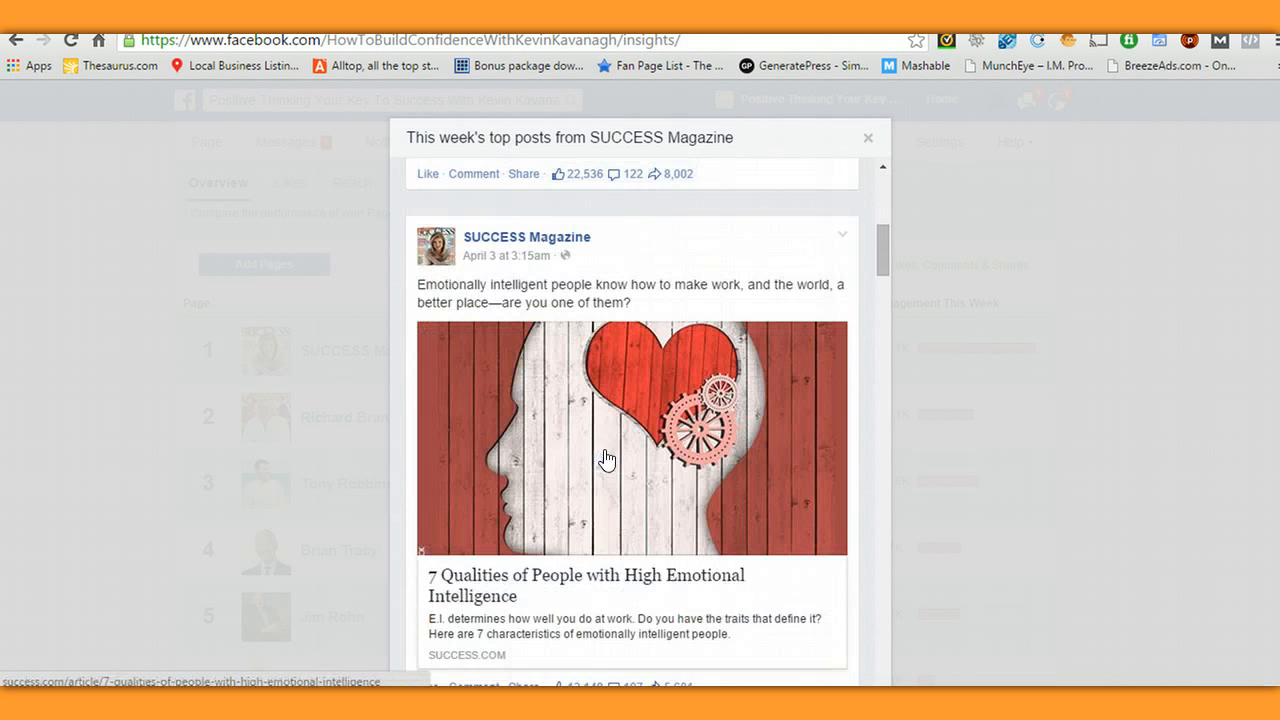
pyautogui.scroll(2, 603, 457)
pyautogui.click(427, 364)
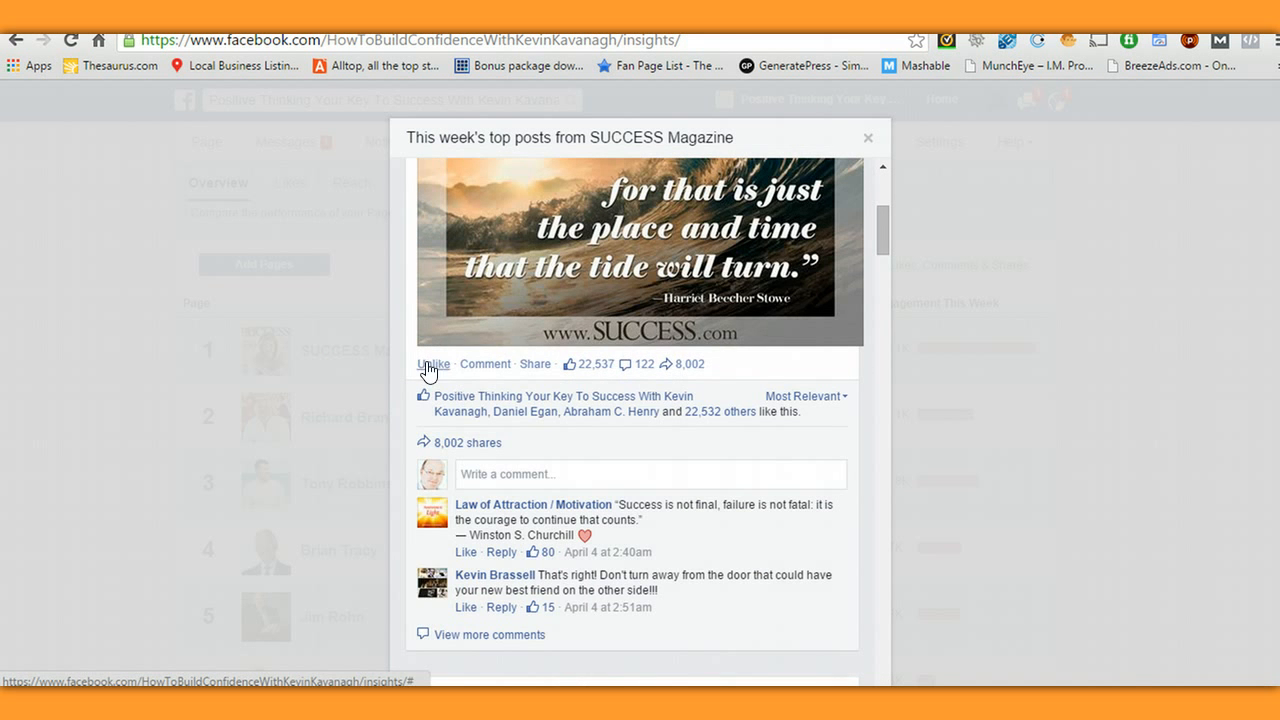
pyautogui.moveTo(490, 402)
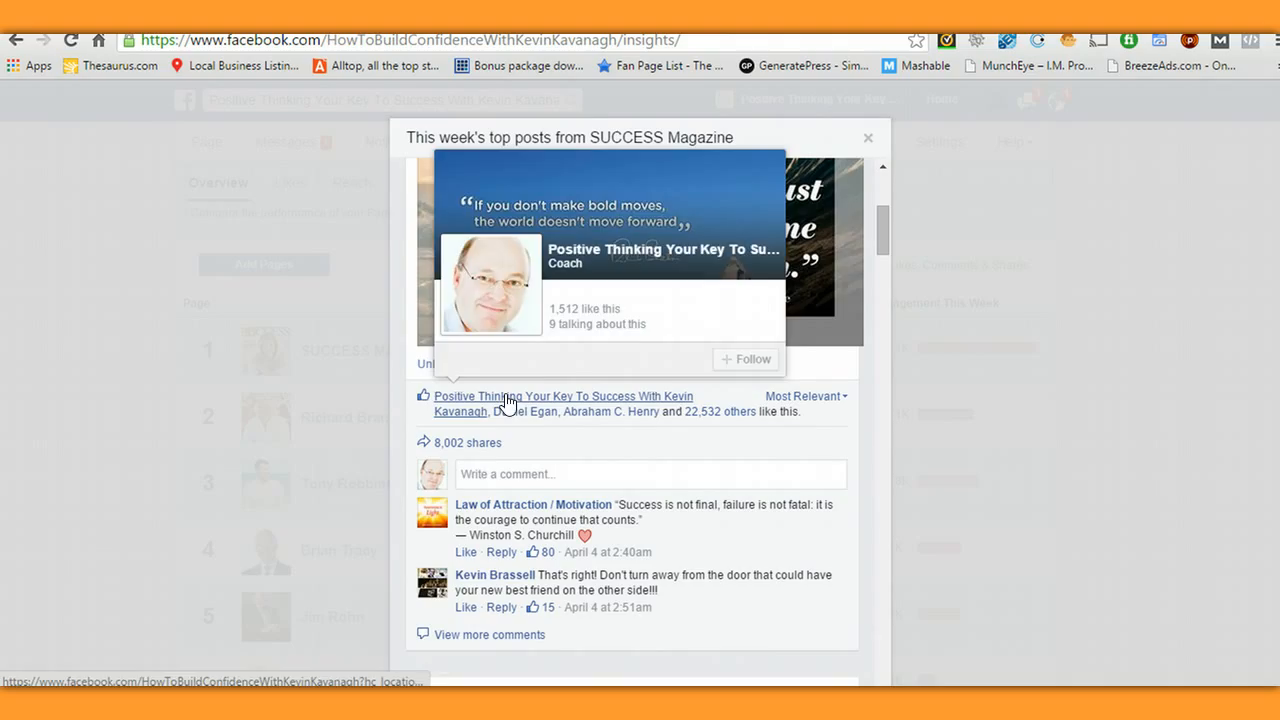
# - Post the comment "very good" on the "Never give up" quote post
pyautogui.click(493, 474)
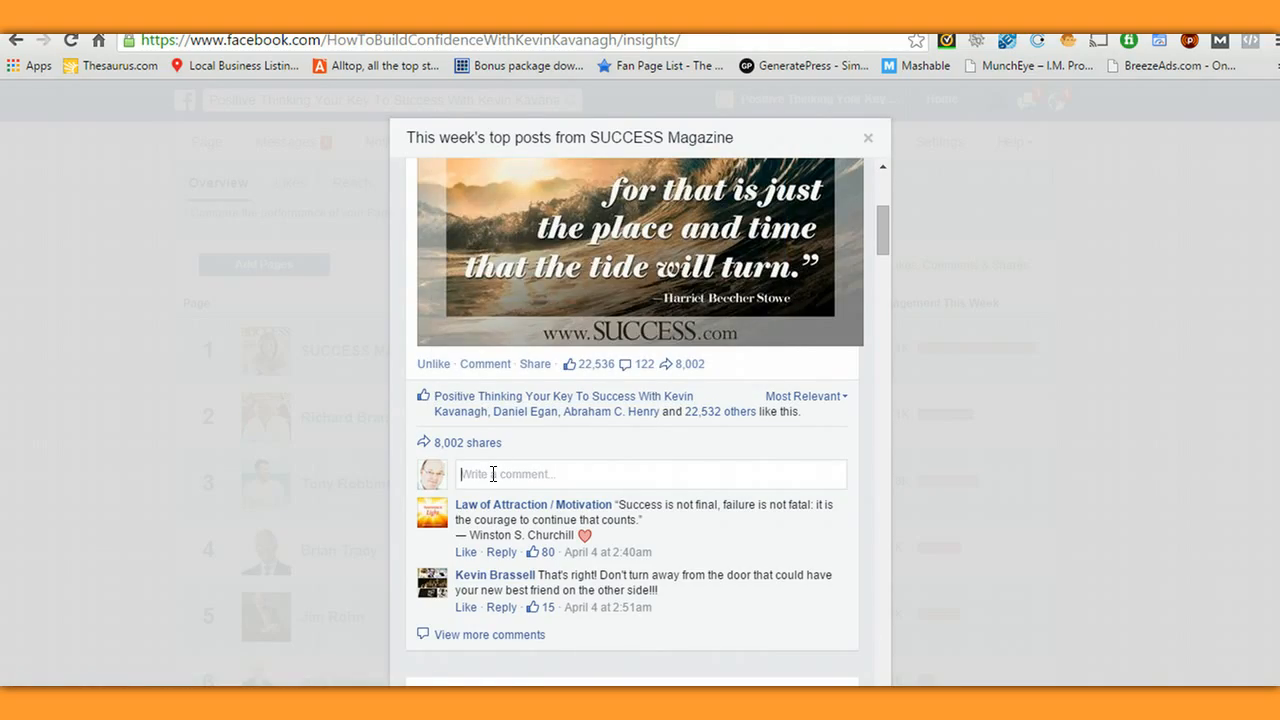
pyautogui.write('very good')
pyautogui.press('Return')
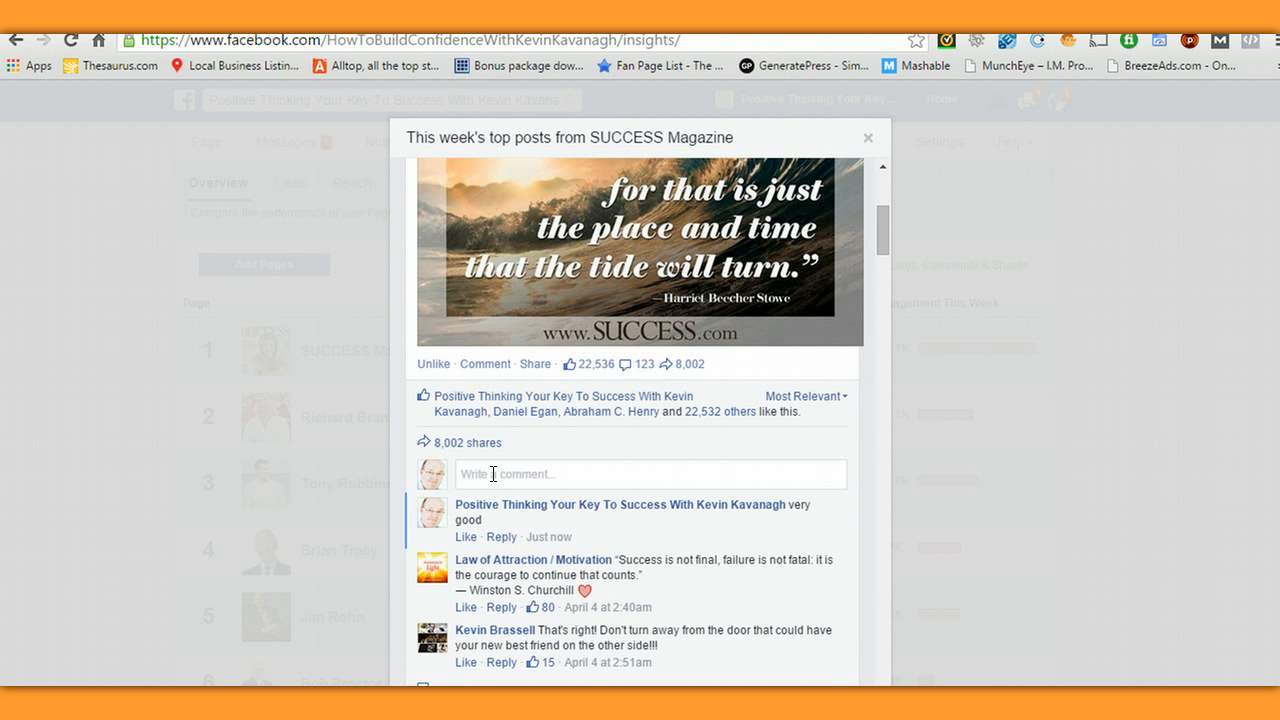
pyautogui.moveTo(563, 515)
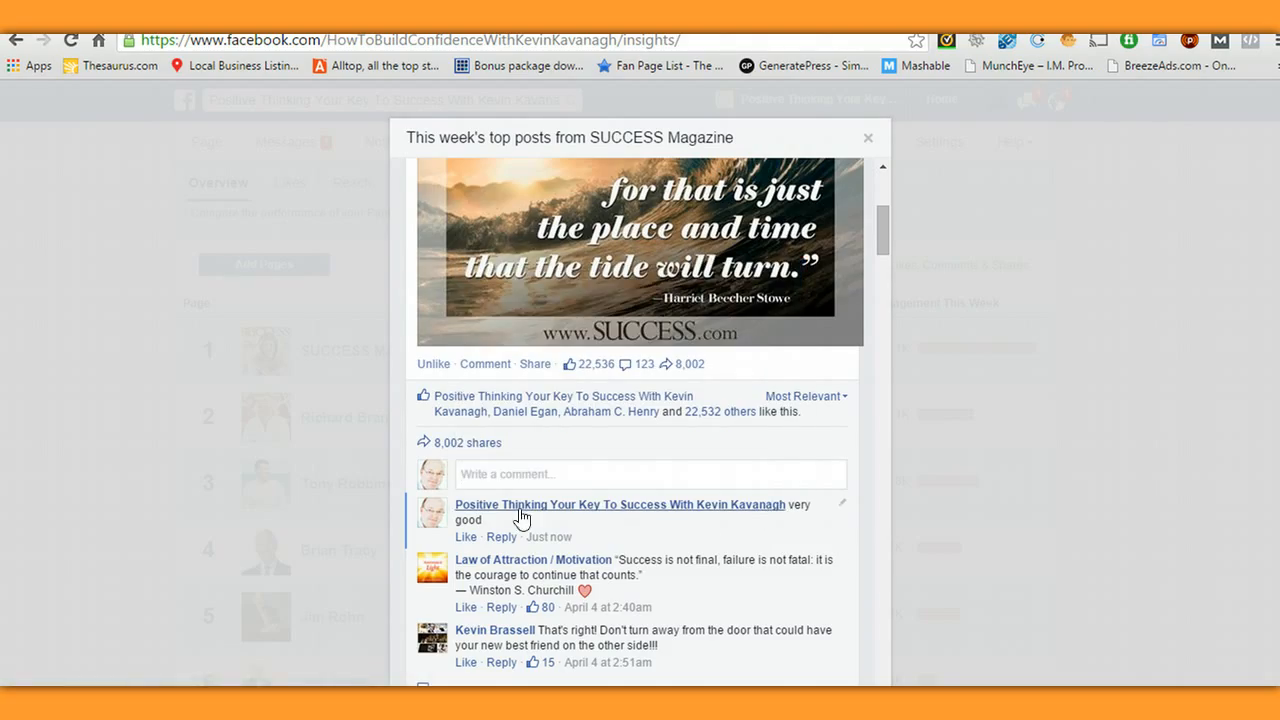
# - Like the Law of Attraction / Motivation comment and the "That's right!" comment below it, and close the SUCCESS Magazine top posts
pyautogui.scroll(-1, 483, 553)
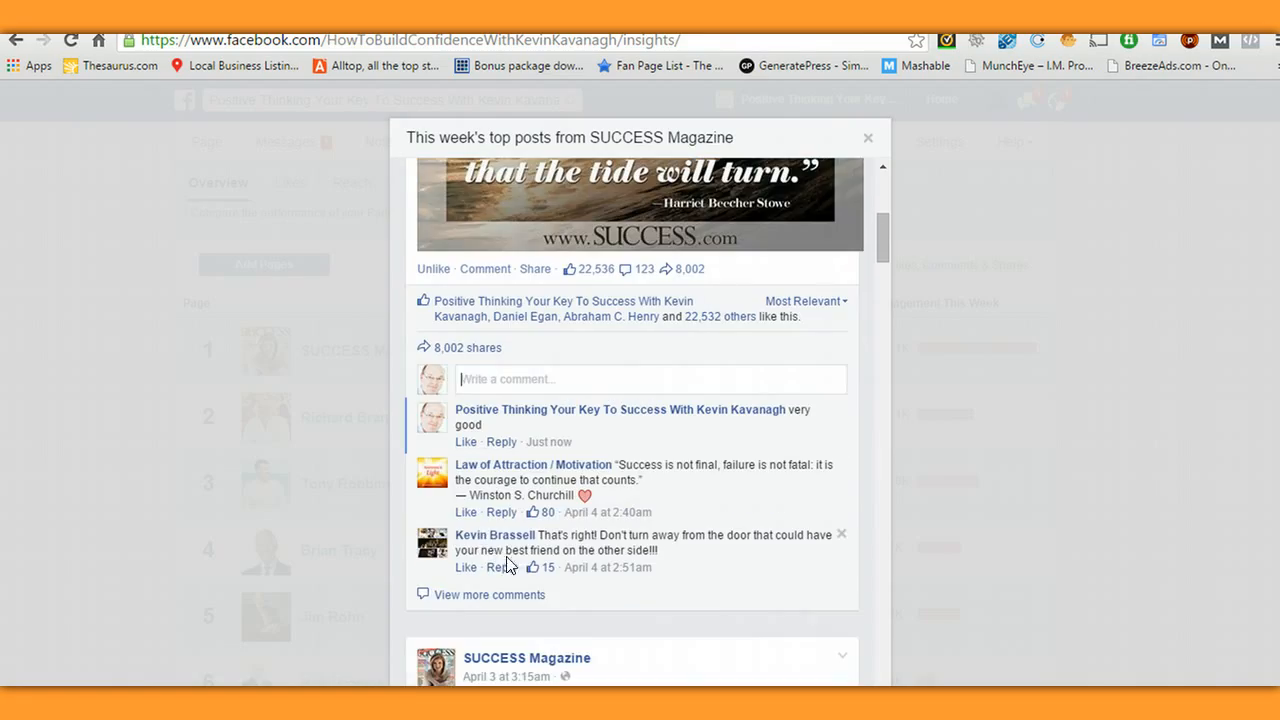
pyautogui.click(466, 513)
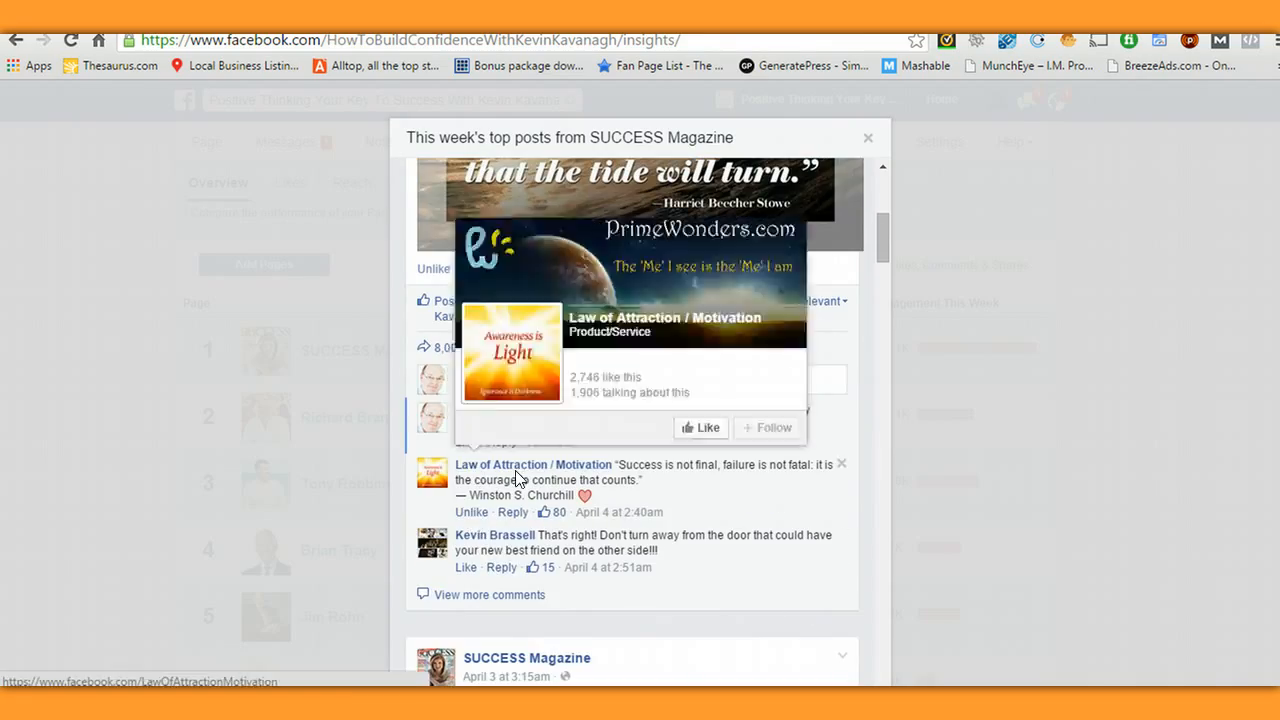
pyautogui.click(467, 567)
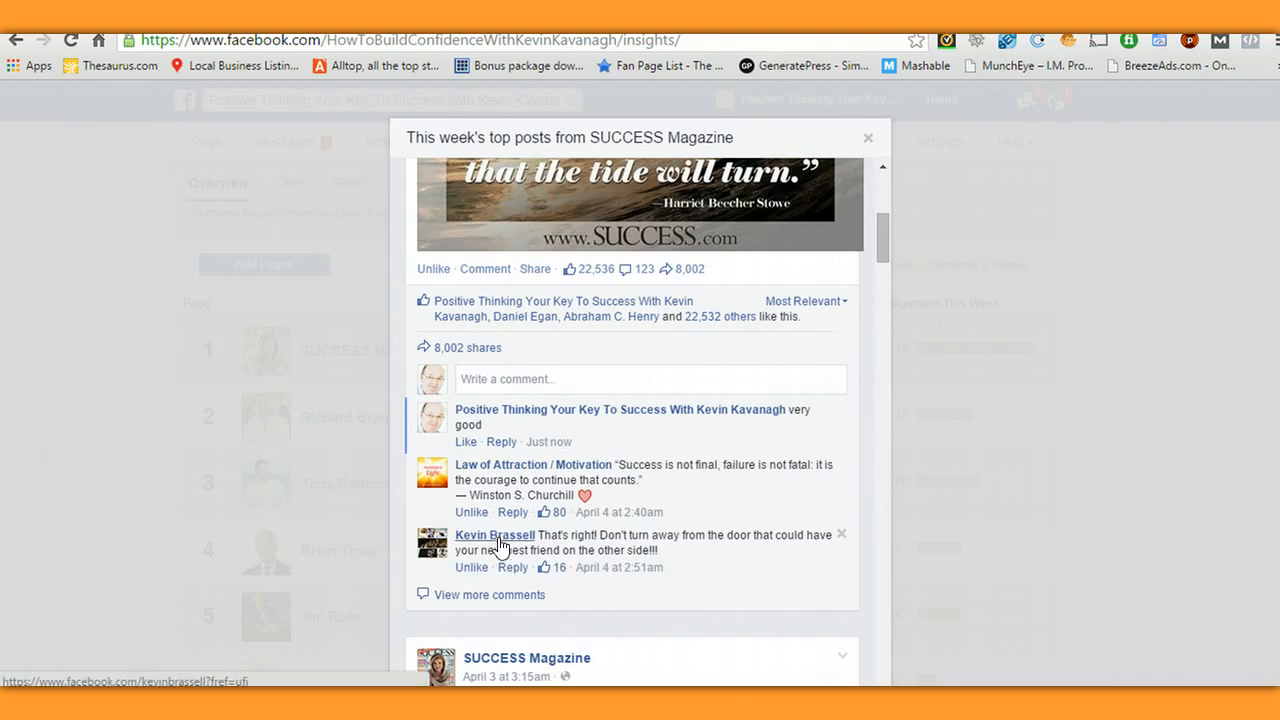
pyautogui.scroll(-1, 500, 540)
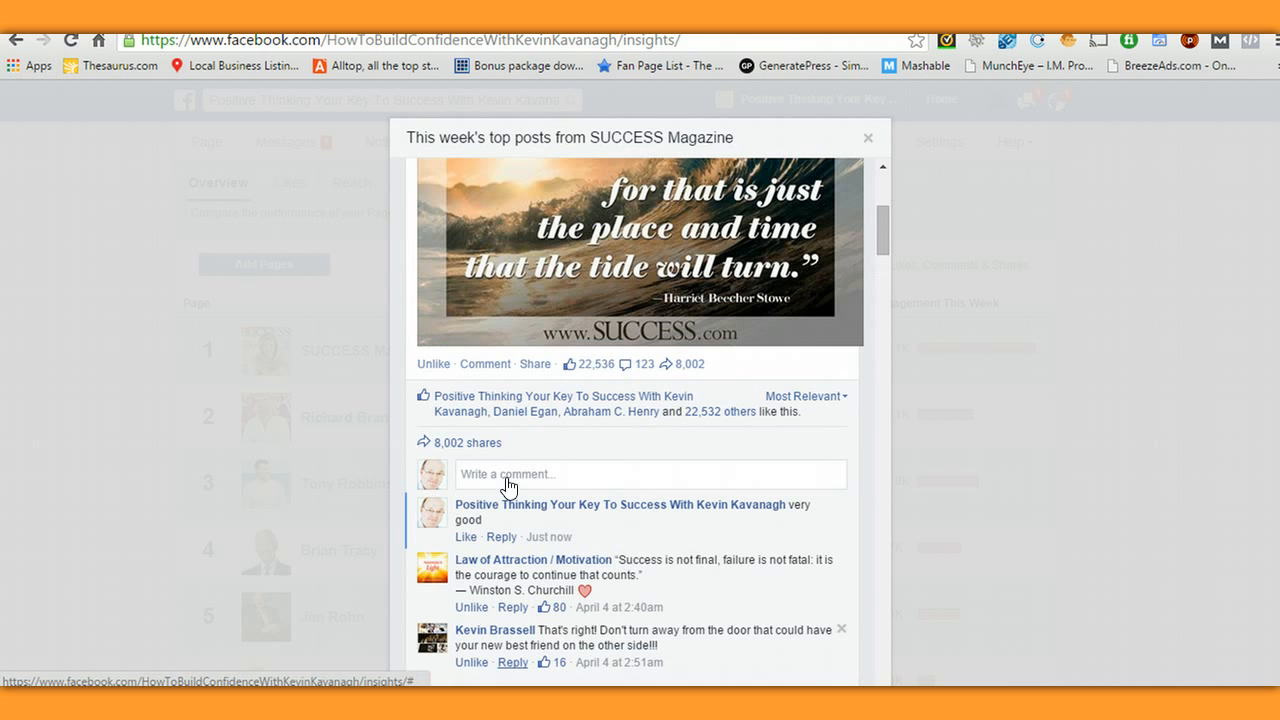
pyautogui.scroll(2, 495, 486)
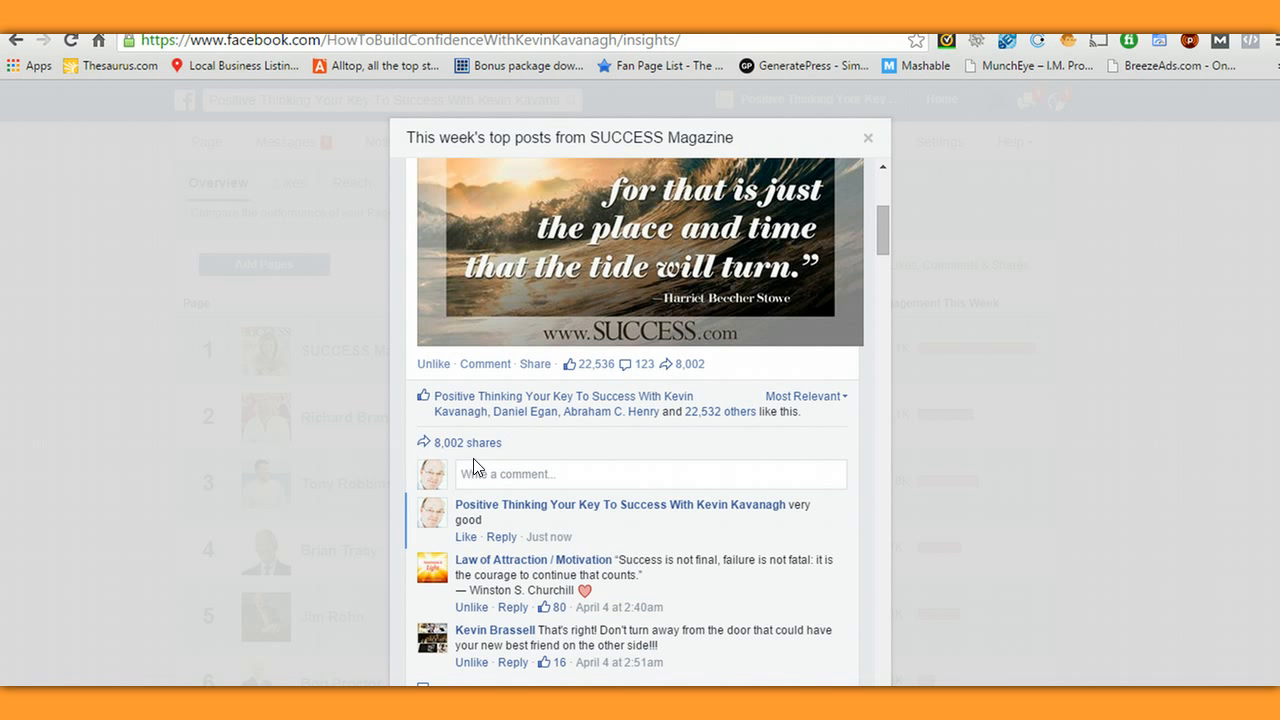
pyautogui.scroll(4, 480, 470)
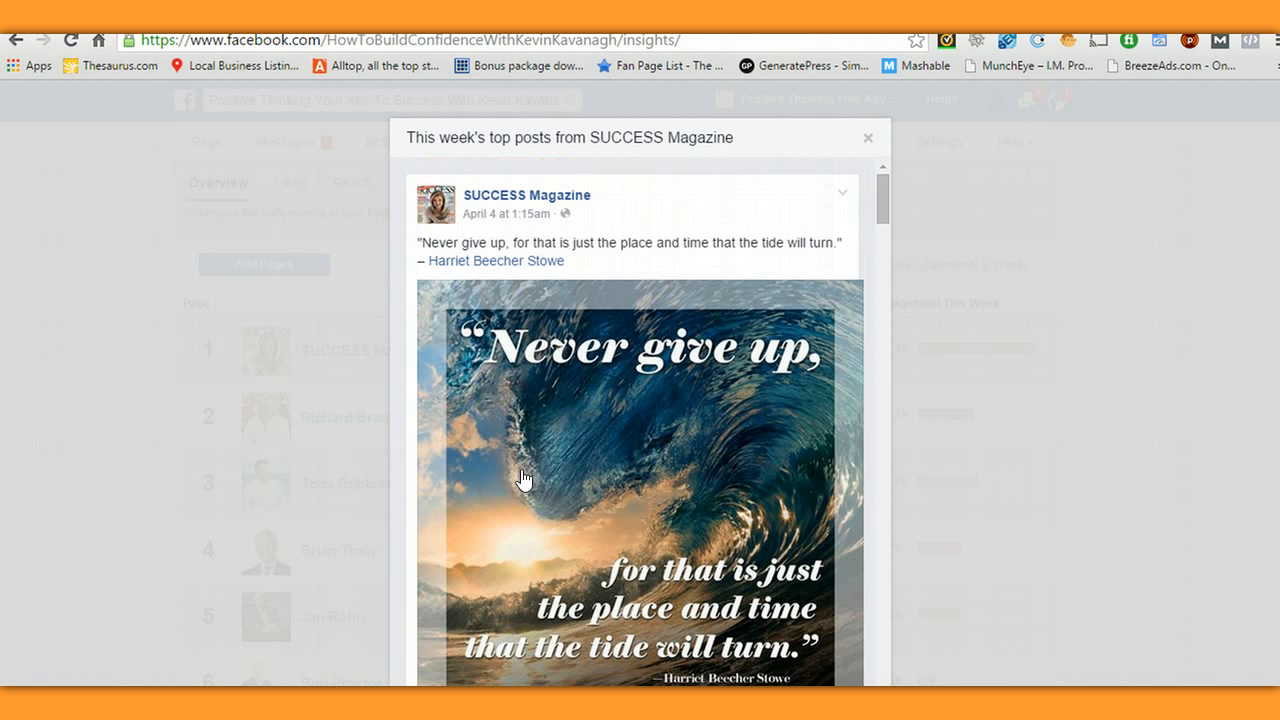
pyautogui.click(867, 147)
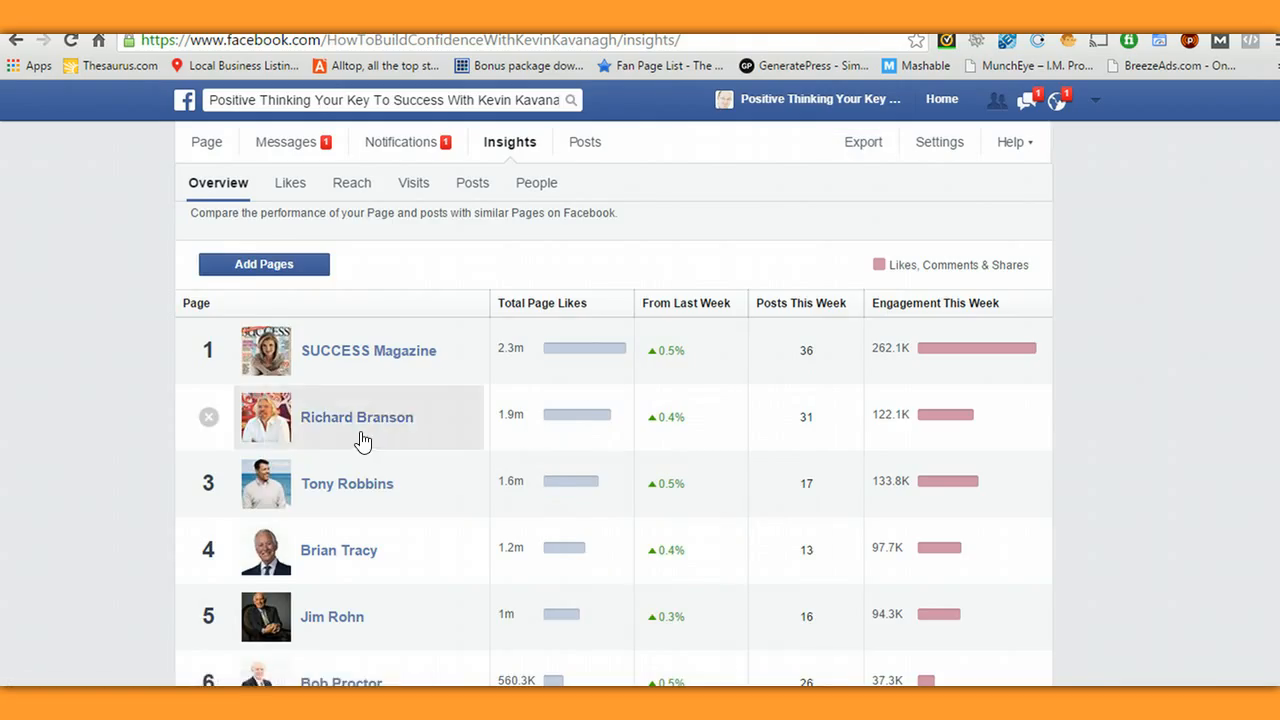
# - Compare likes, weekly posts and engagement across the Pages to Watch list
pyautogui.scroll(-1, 366, 443)
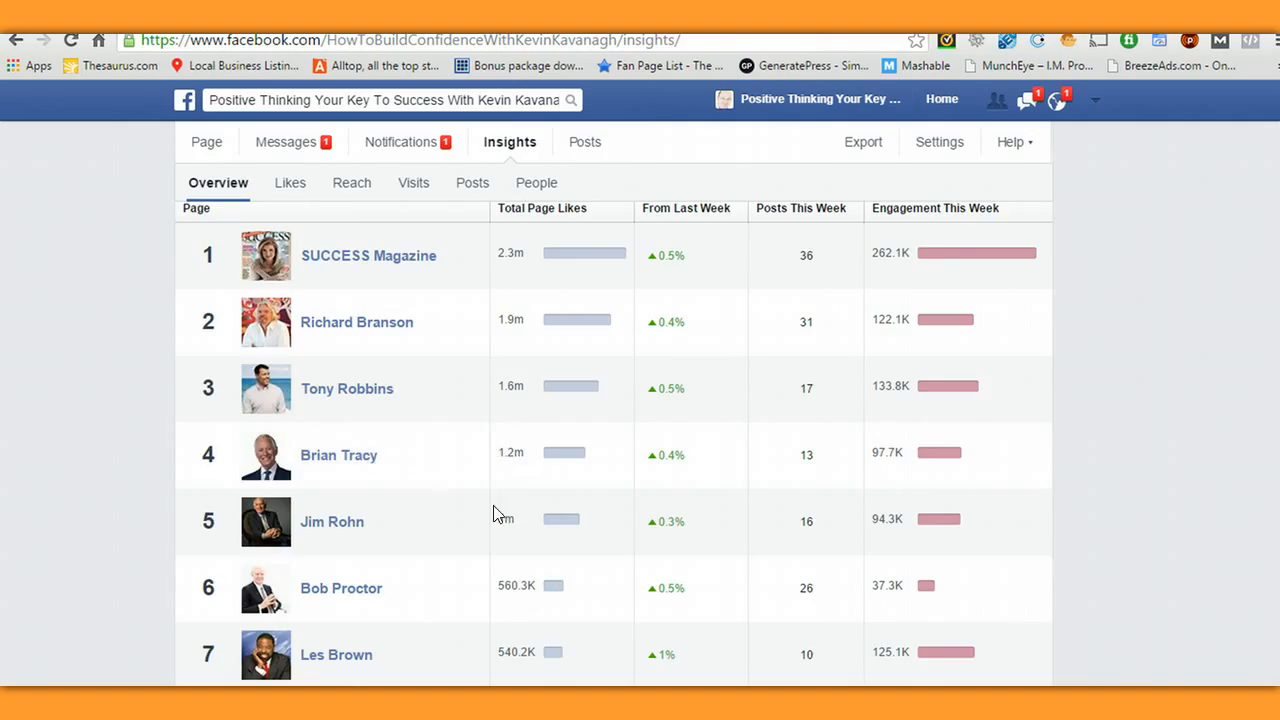
pyautogui.scroll(-1, 490, 525)
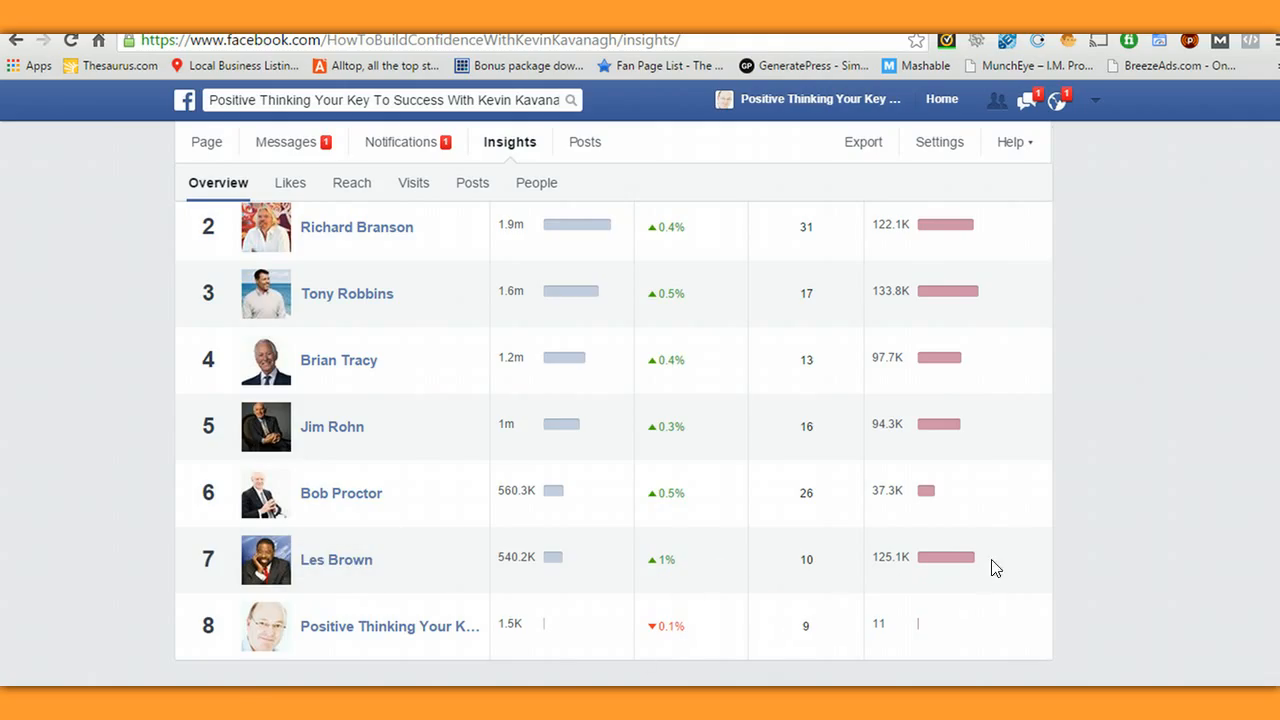
pyautogui.scroll(2, 920, 608)
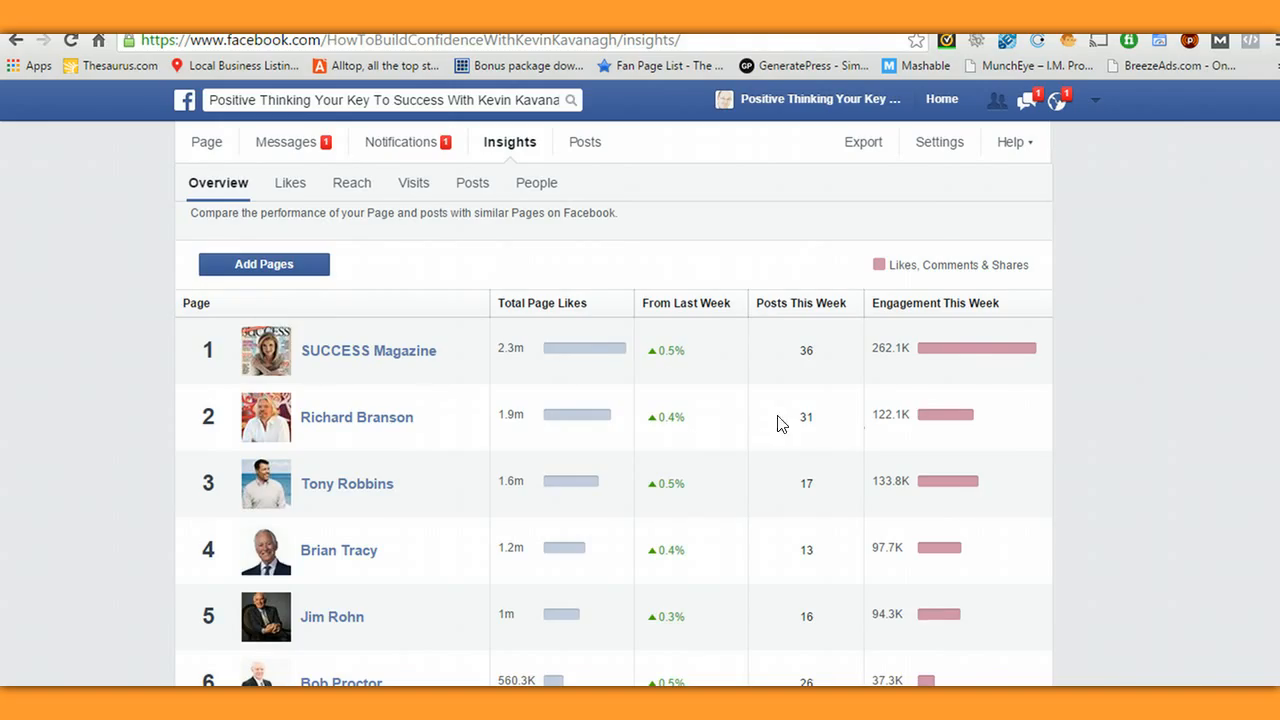
# - Look over the rest of the Pages to Watch list, and check the page's scheduled posts
pyautogui.scroll(-3, 726, 358)
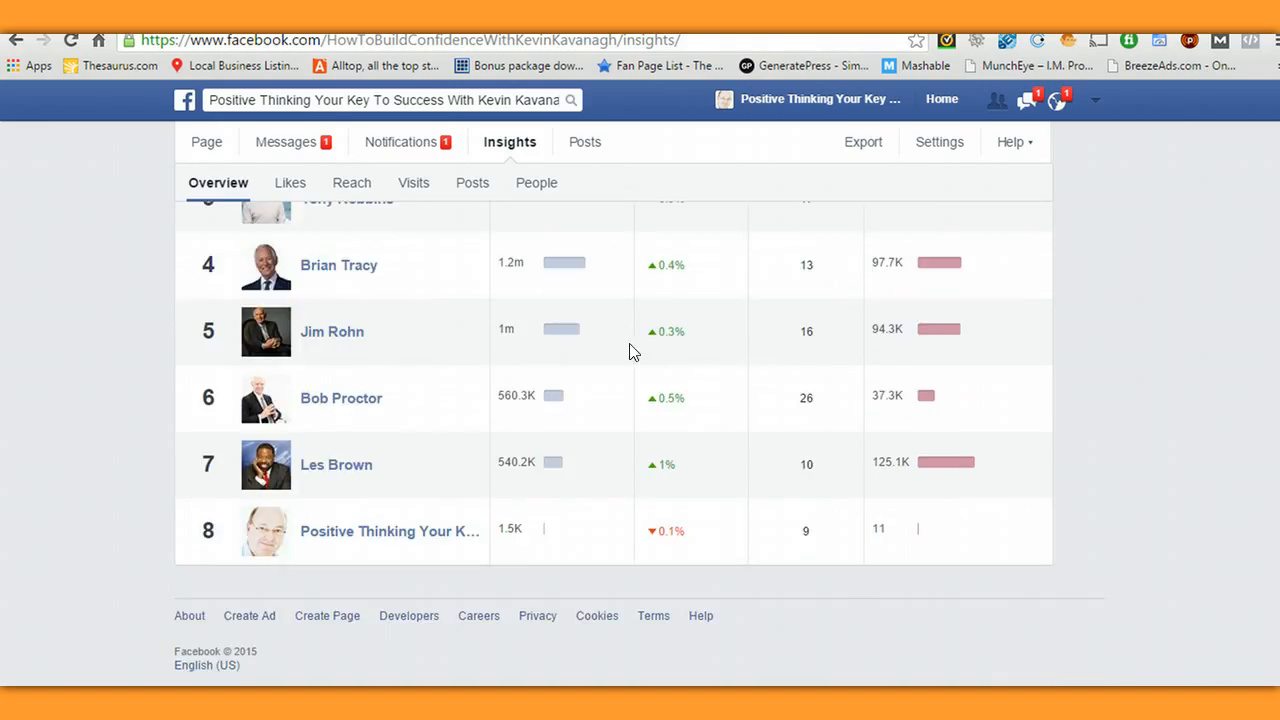
pyautogui.scroll(10, 626, 352)
pyautogui.scroll(2, 626, 352)
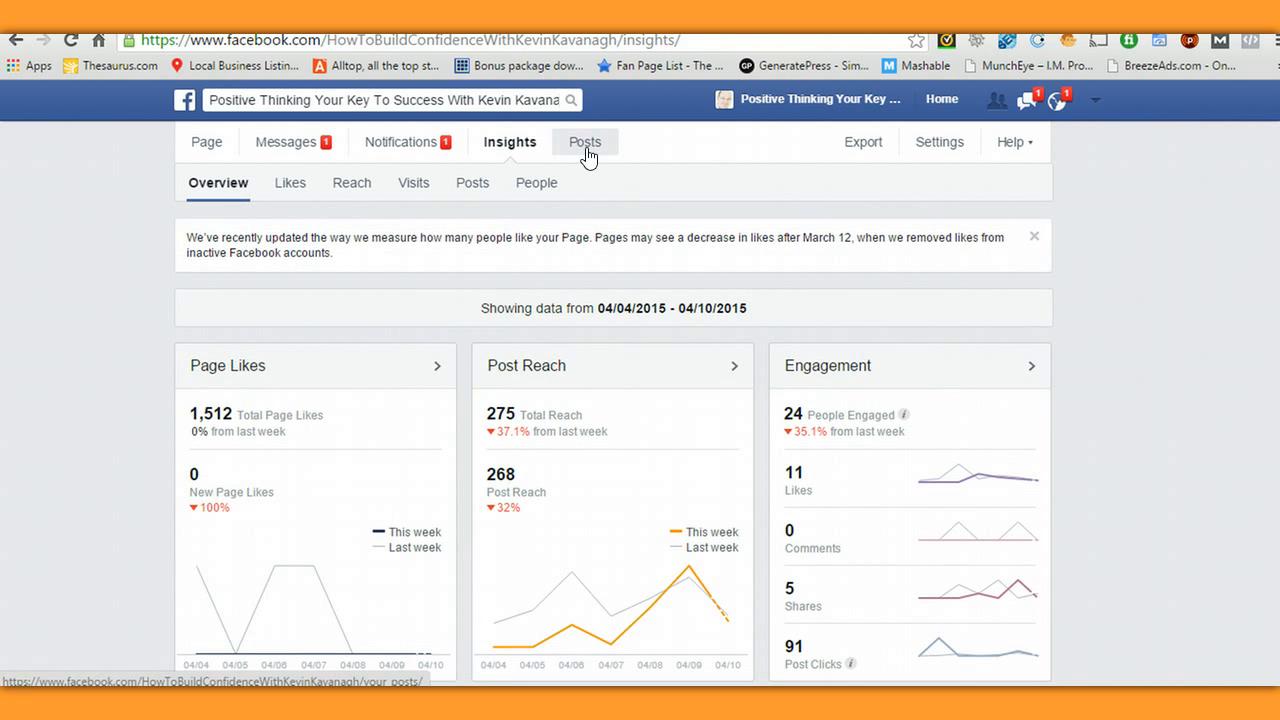
pyautogui.click(586, 152)
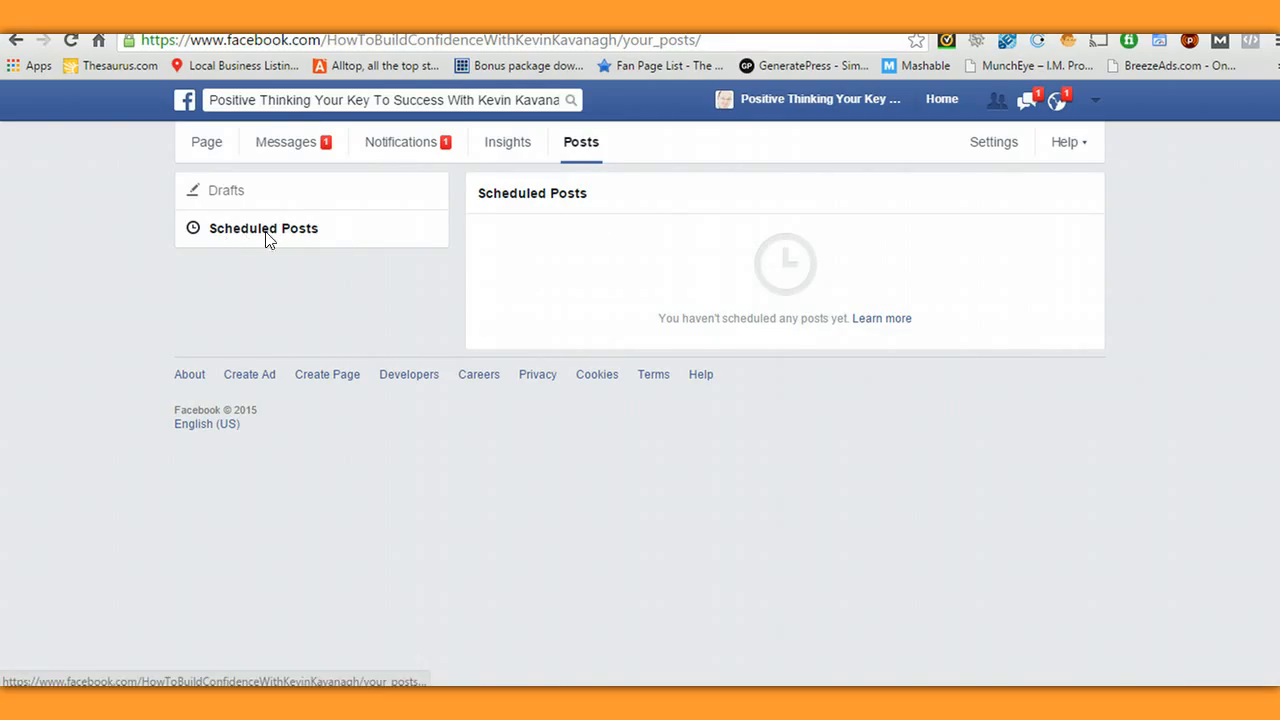
# - Return to Insights and review the Likes charts, including total page likes and where the page likes happened
pyautogui.click(508, 145)
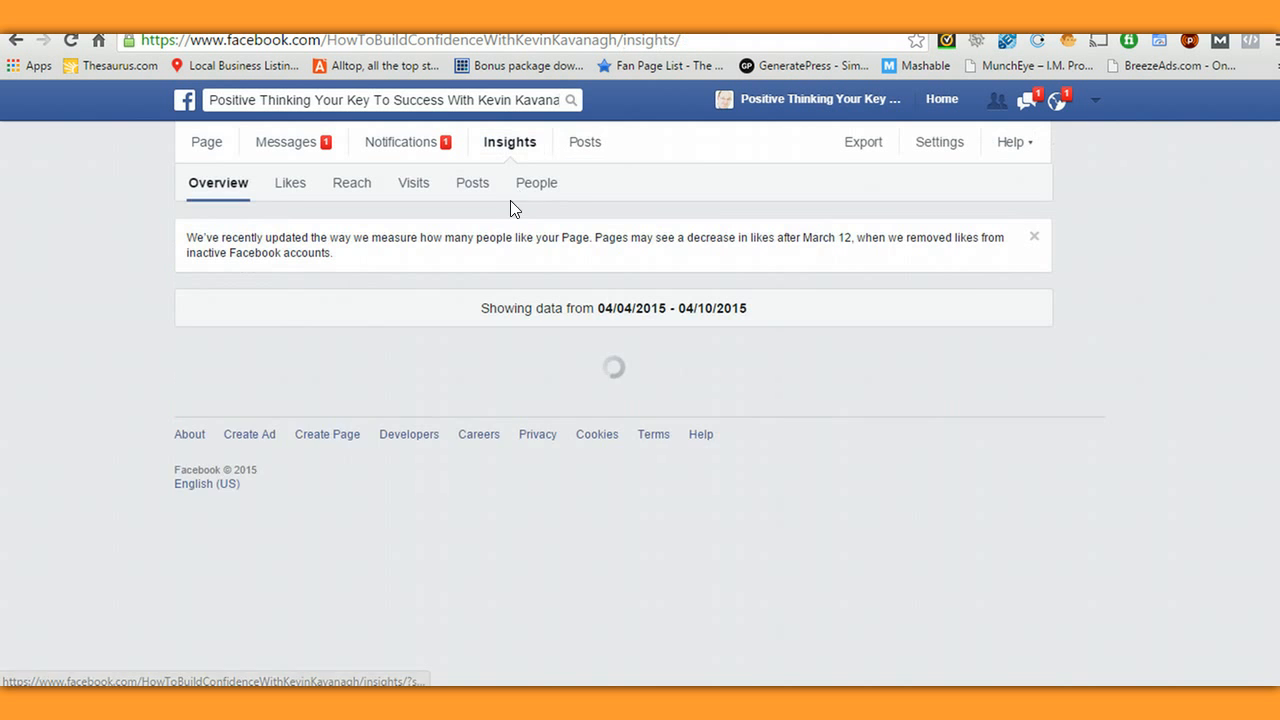
pyautogui.click(289, 188)
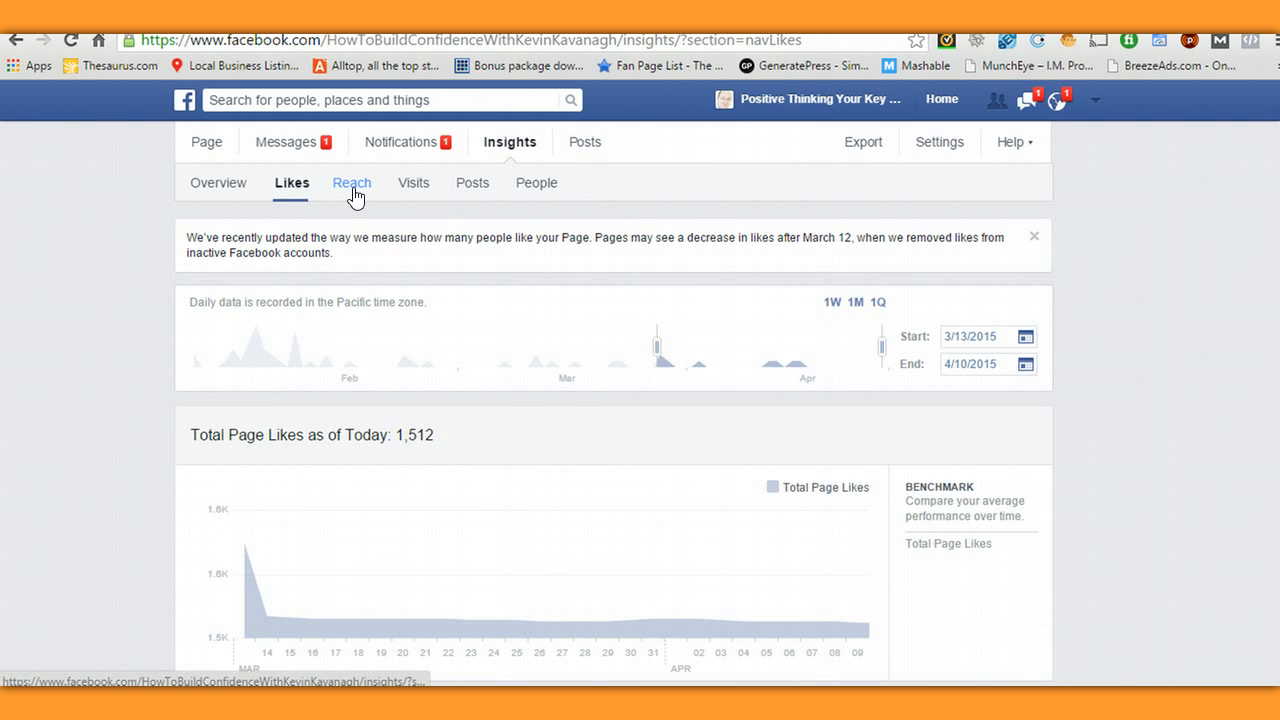
pyautogui.scroll(-10, 355, 200)
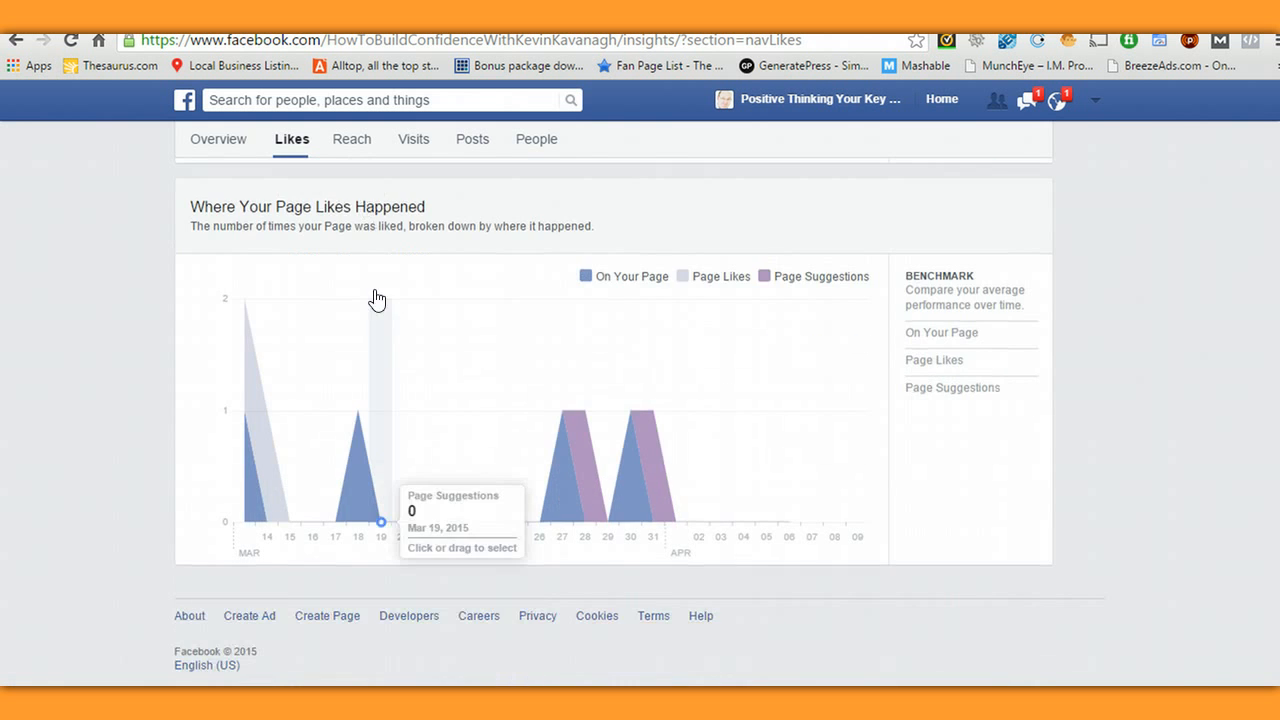
pyautogui.scroll(5, 393, 314)
pyautogui.scroll(5, 392, 310)
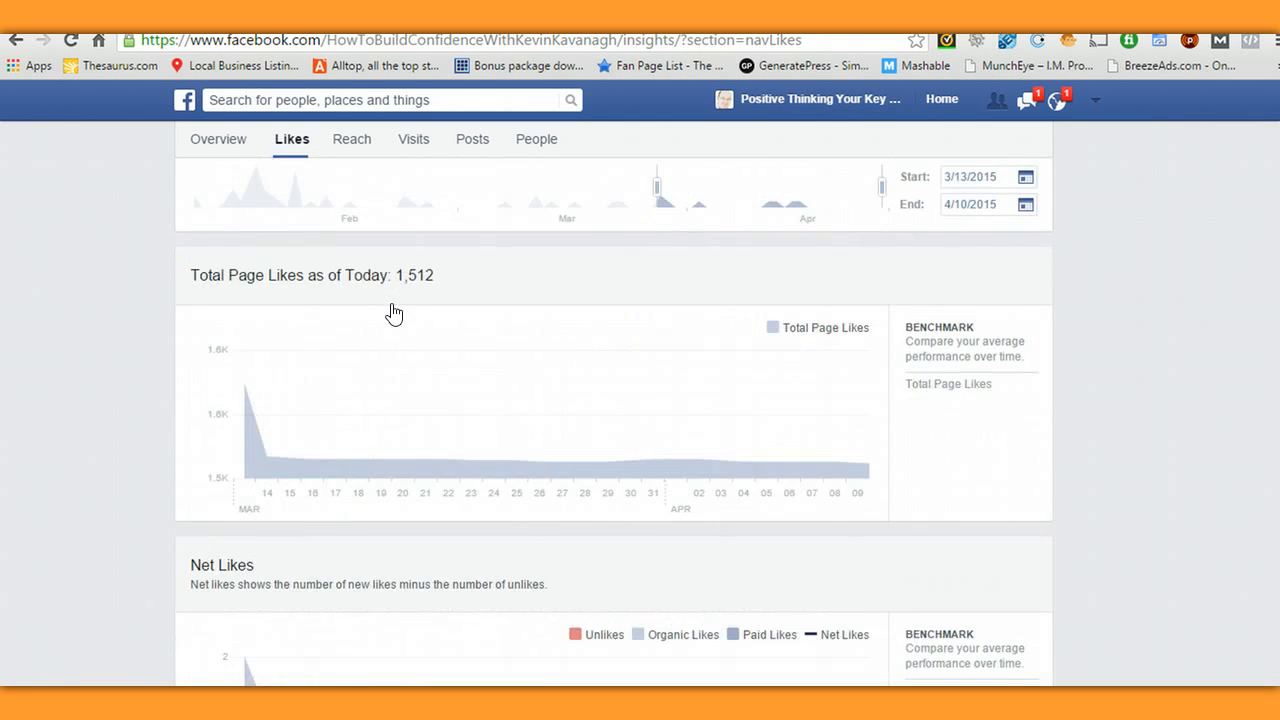
# - Review the Reach insights for post reach, likes, comments and shares, and hides, spam reports and unlikes
pyautogui.click(350, 172)
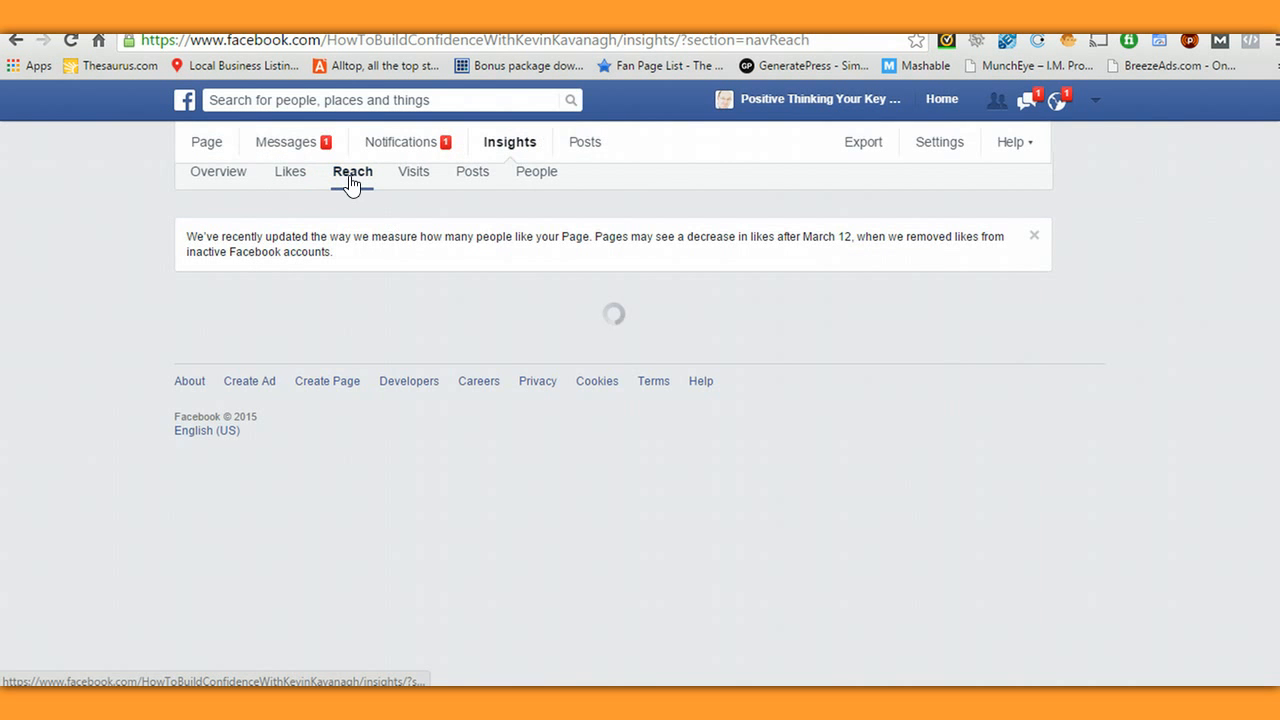
pyautogui.scroll(-3, 350, 184)
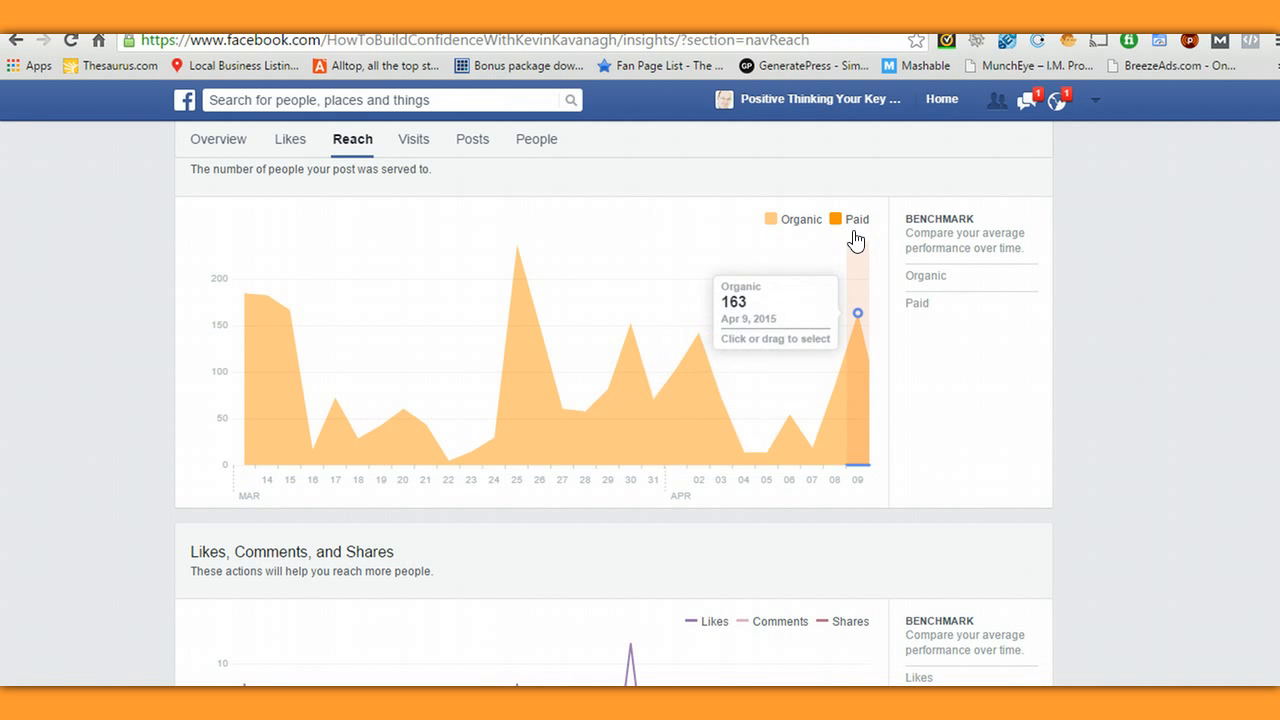
pyautogui.scroll(-6, 728, 323)
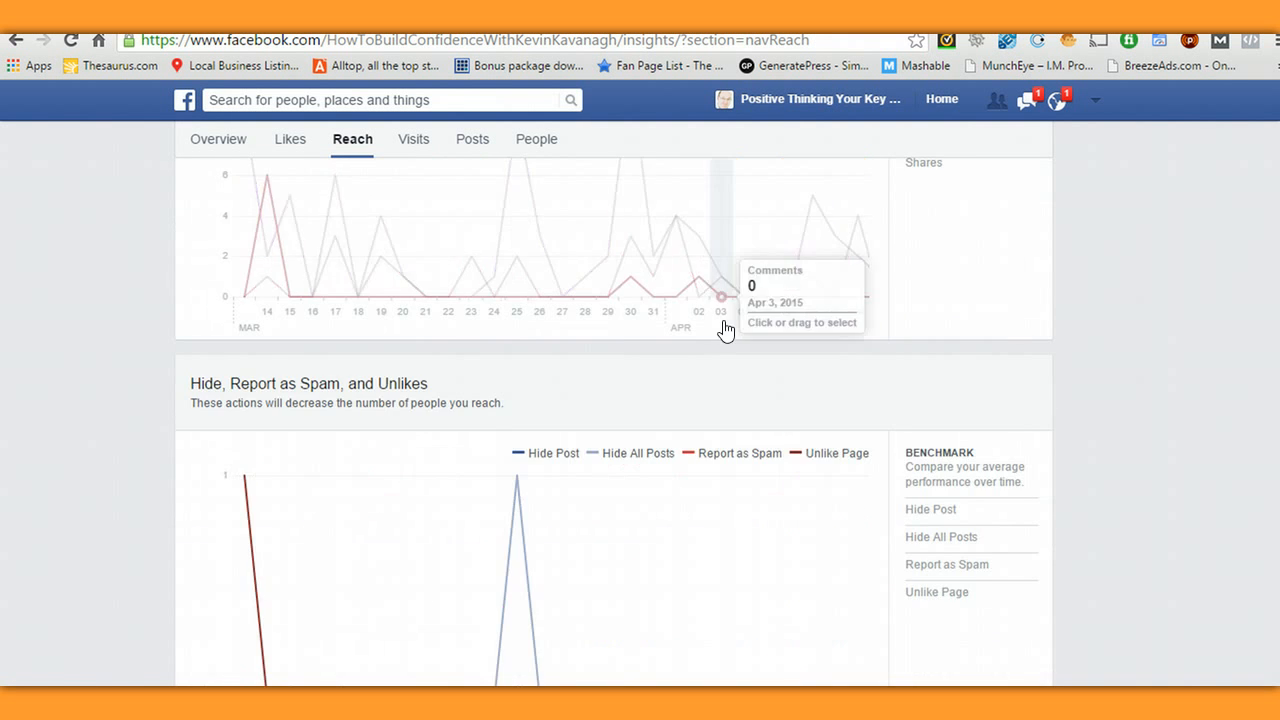
pyautogui.scroll(-5, 725, 330)
pyautogui.scroll(9, 720, 330)
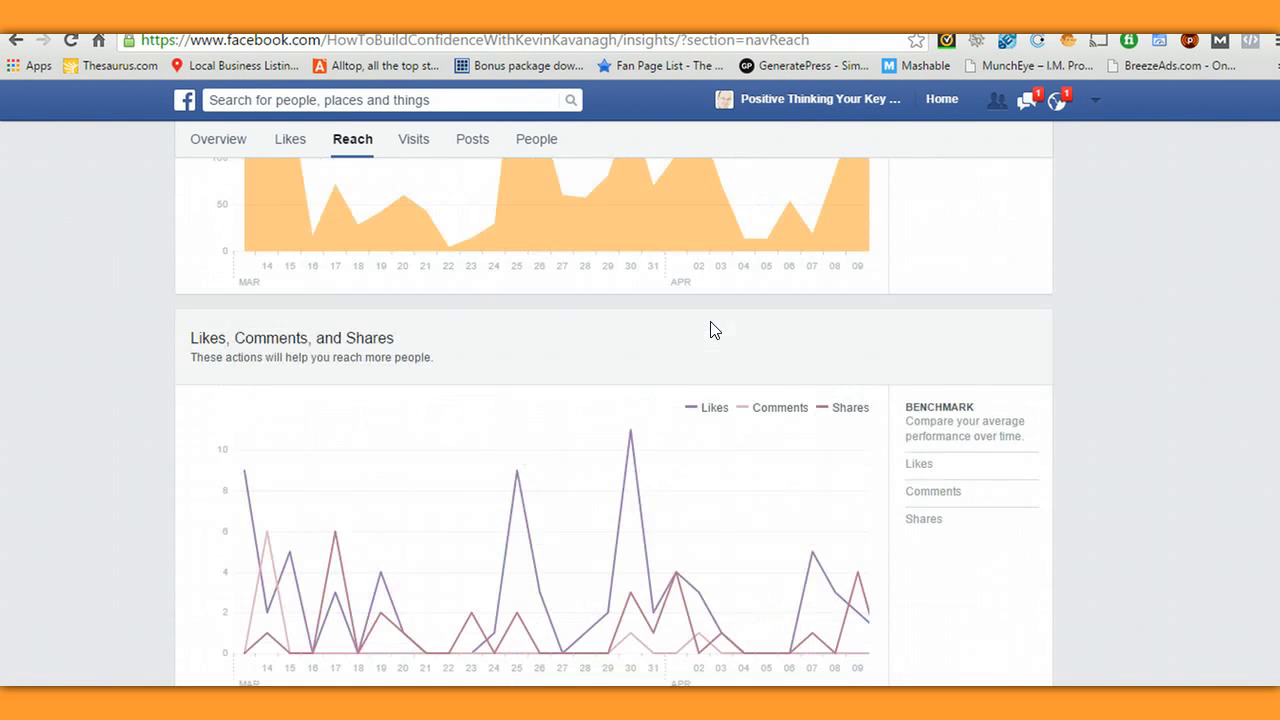
# - Review the Visits insights for page and tab visits
pyautogui.scroll(6, 714, 330)
pyautogui.scroll(1, 480, 229)
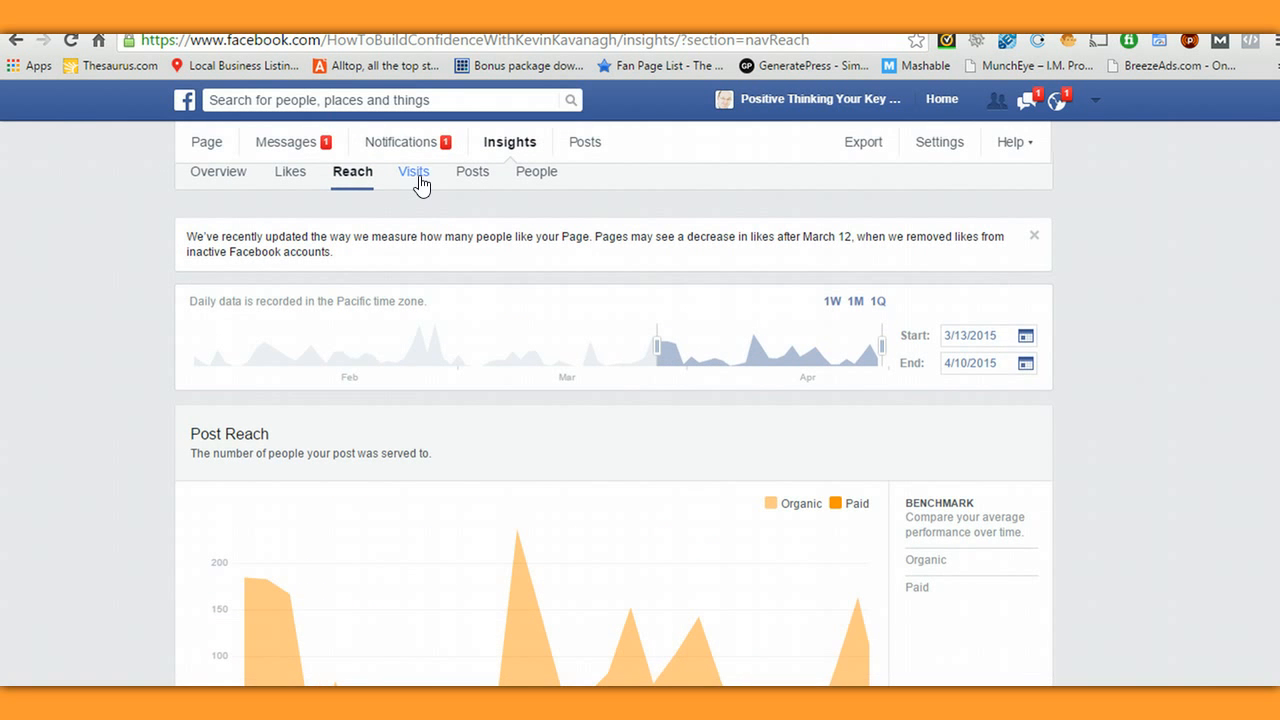
pyautogui.click(416, 174)
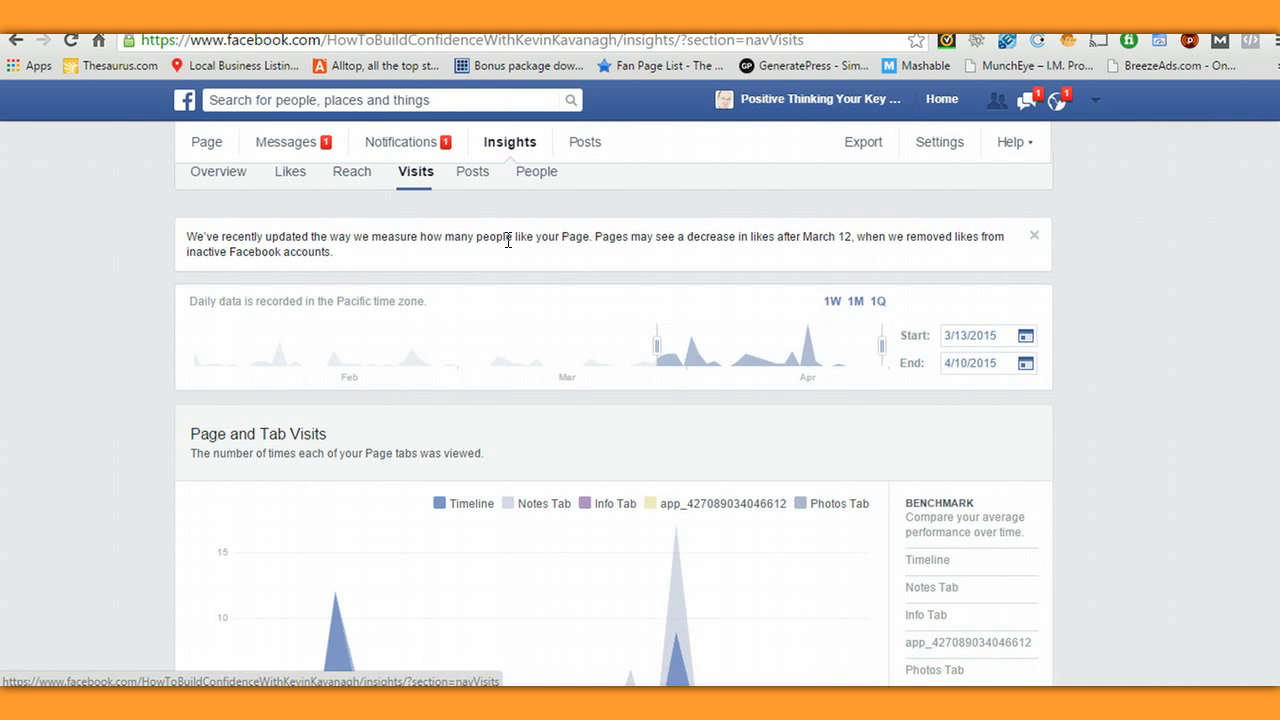
pyautogui.scroll(-3, 543, 314)
pyautogui.scroll(3, 552, 336)
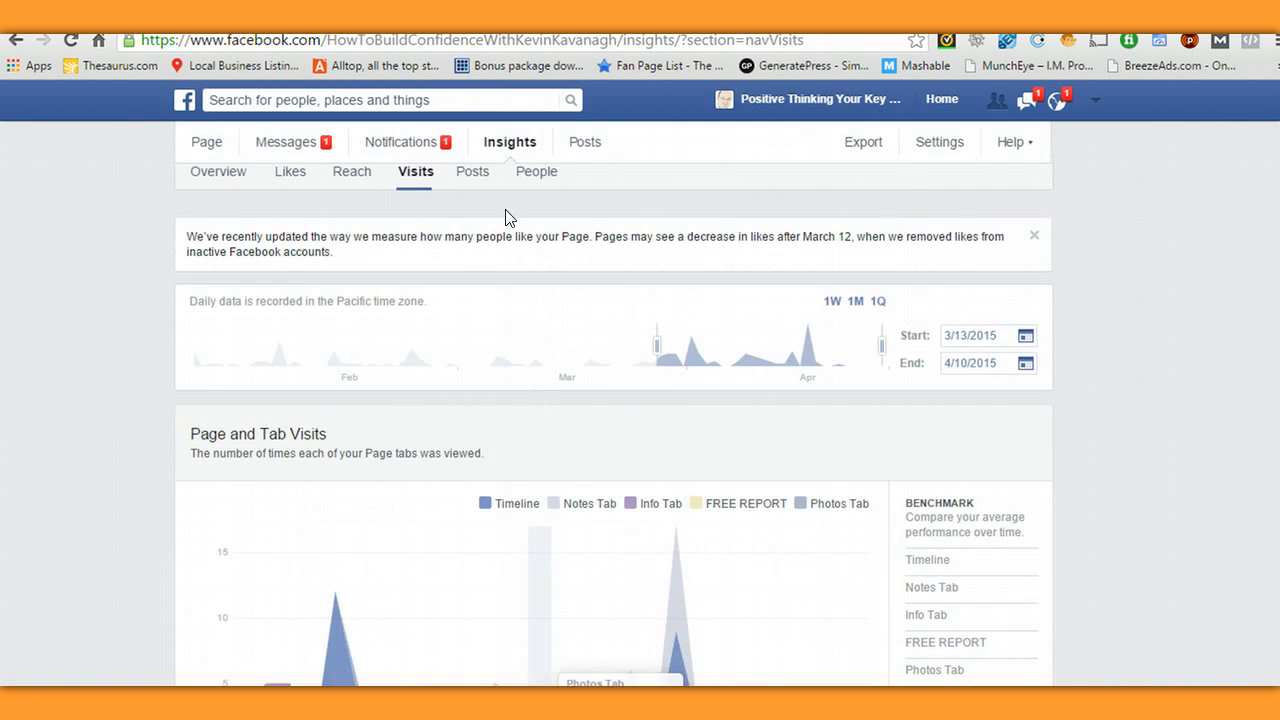
# - Review the Posts insights, covering each published post's reach, engagement and boost option and when fans are online
pyautogui.click(472, 178)
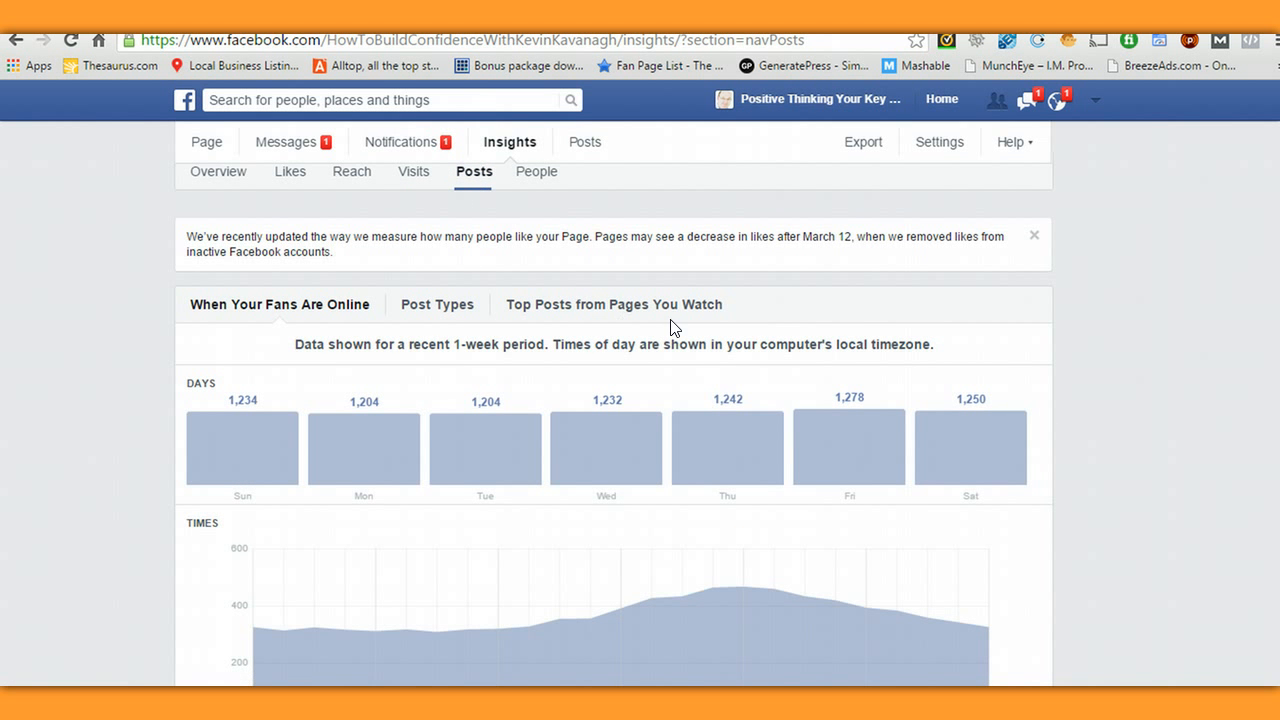
pyautogui.scroll(-10, 671, 327)
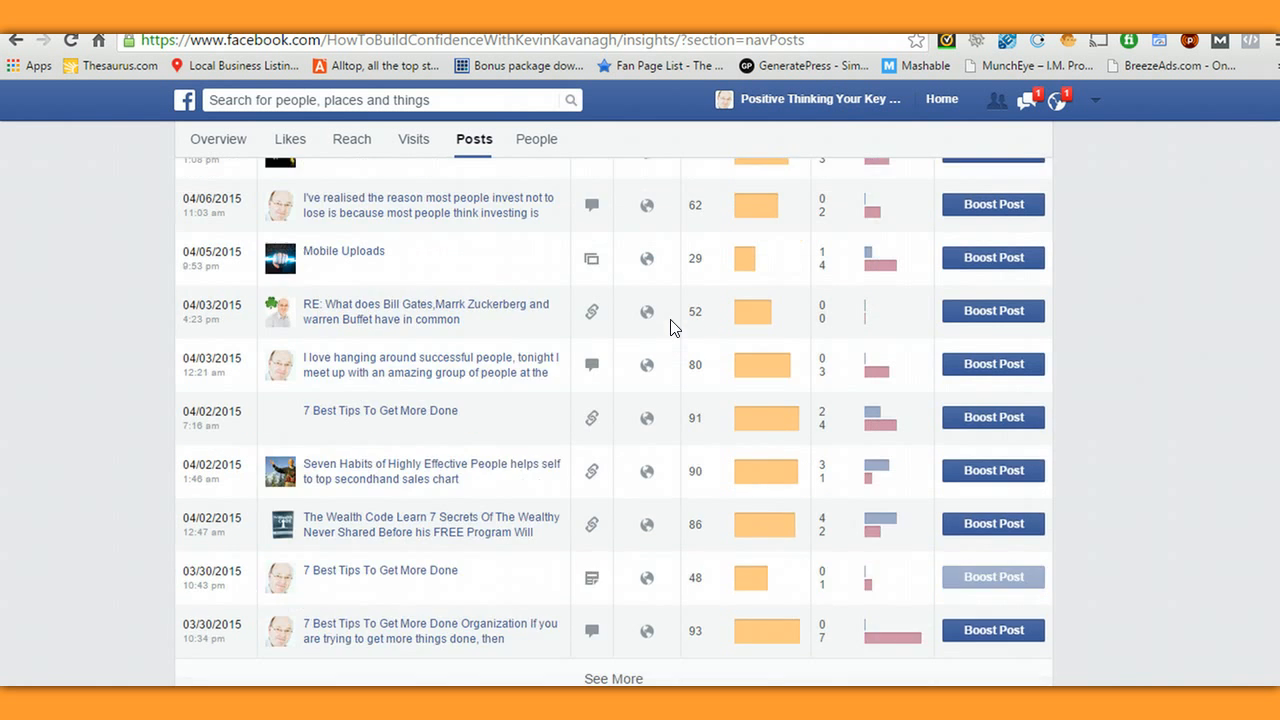
pyautogui.scroll(-2, 671, 327)
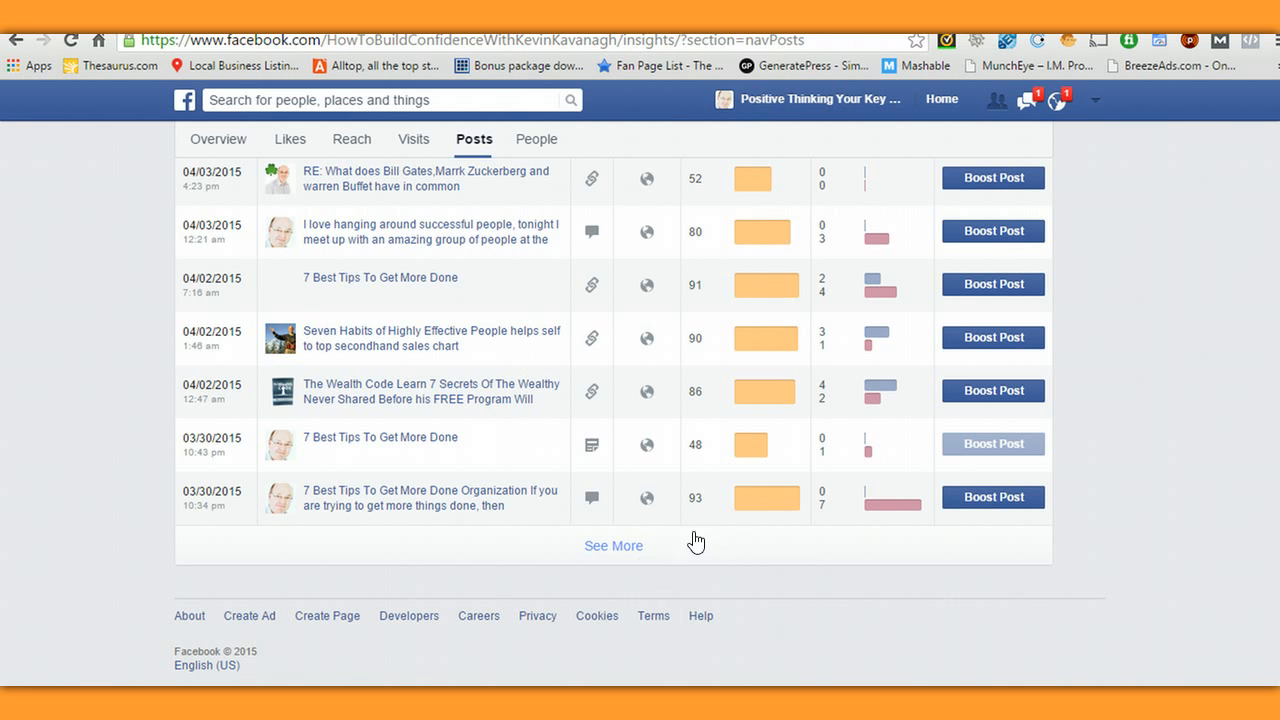
pyautogui.scroll(2, 702, 535)
pyautogui.scroll(3, 702, 535)
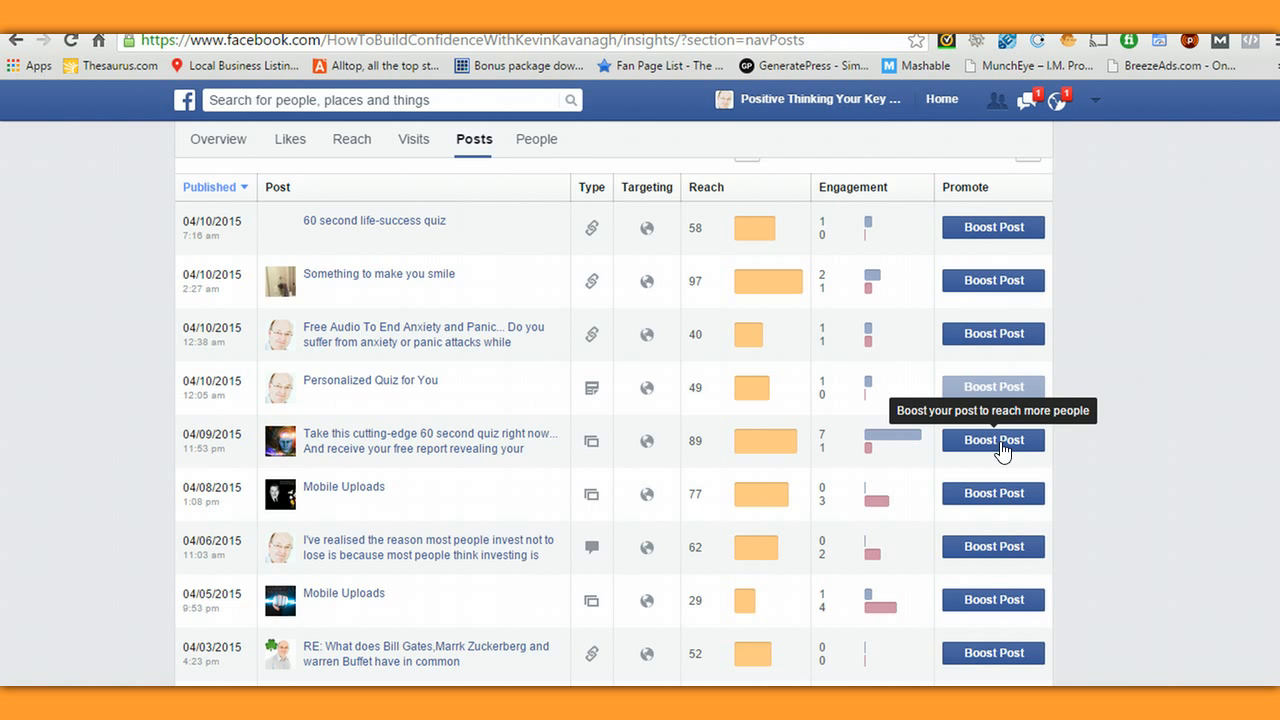
pyautogui.scroll(15, 1001, 450)
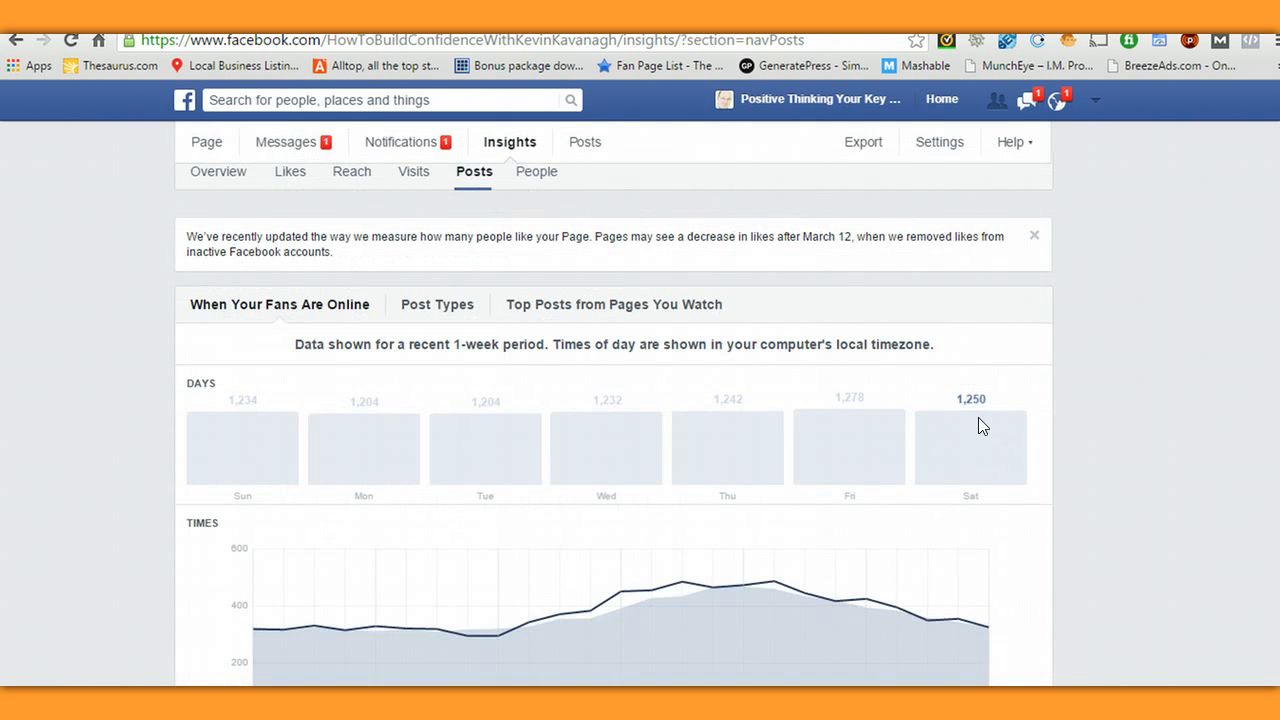
# - Open the People insights and examine the gender and age breakdown of the page's fans
pyautogui.click(538, 180)
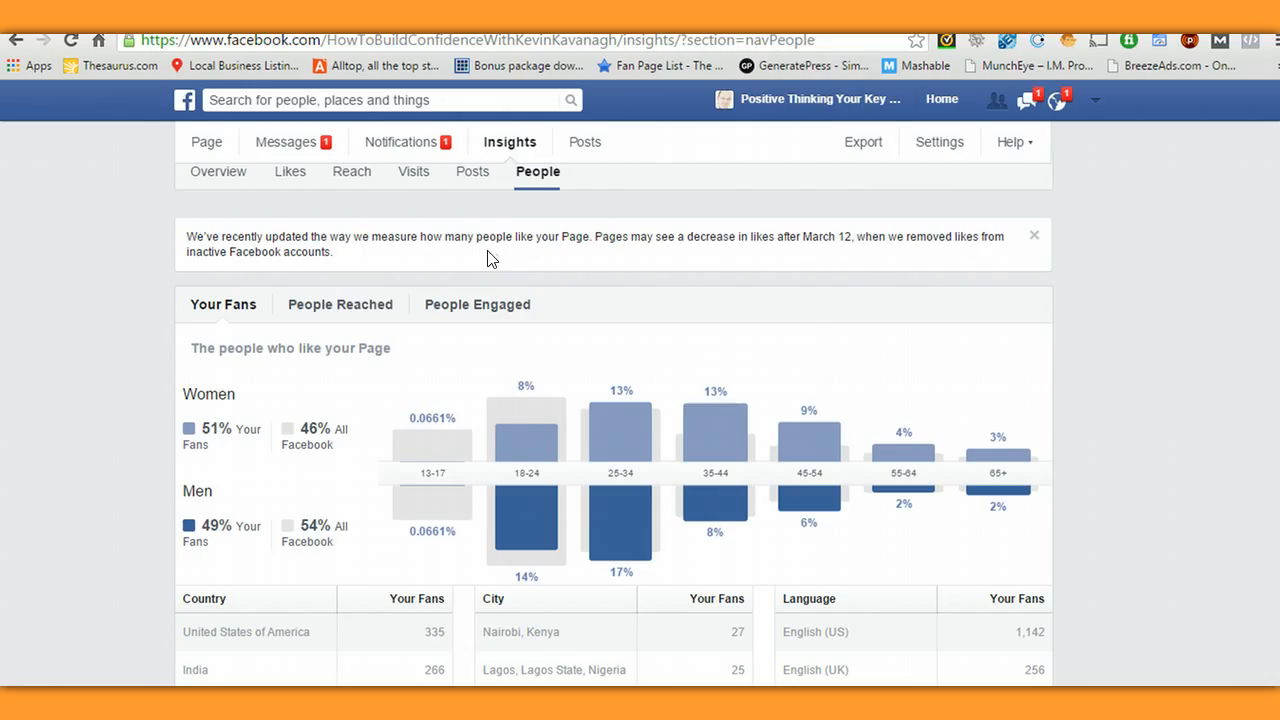
pyautogui.scroll(-2, 492, 258)
pyautogui.moveTo(494, 247)
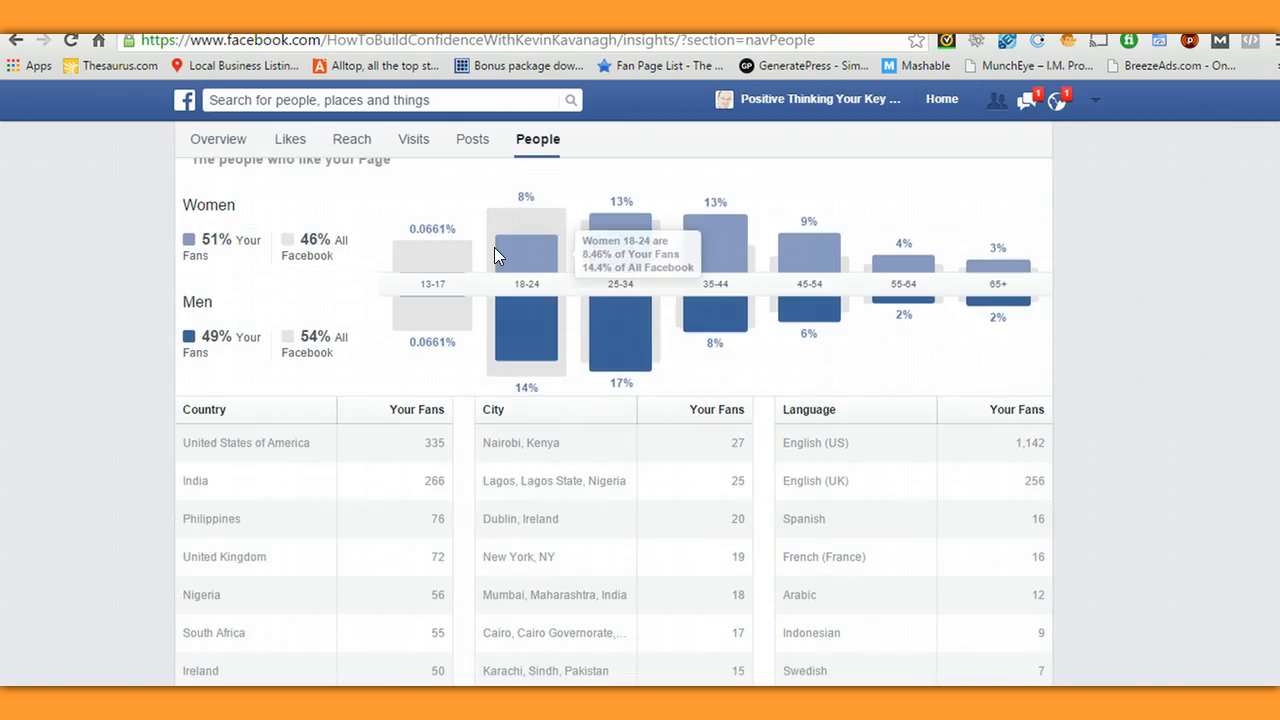
pyautogui.moveTo(442, 215)
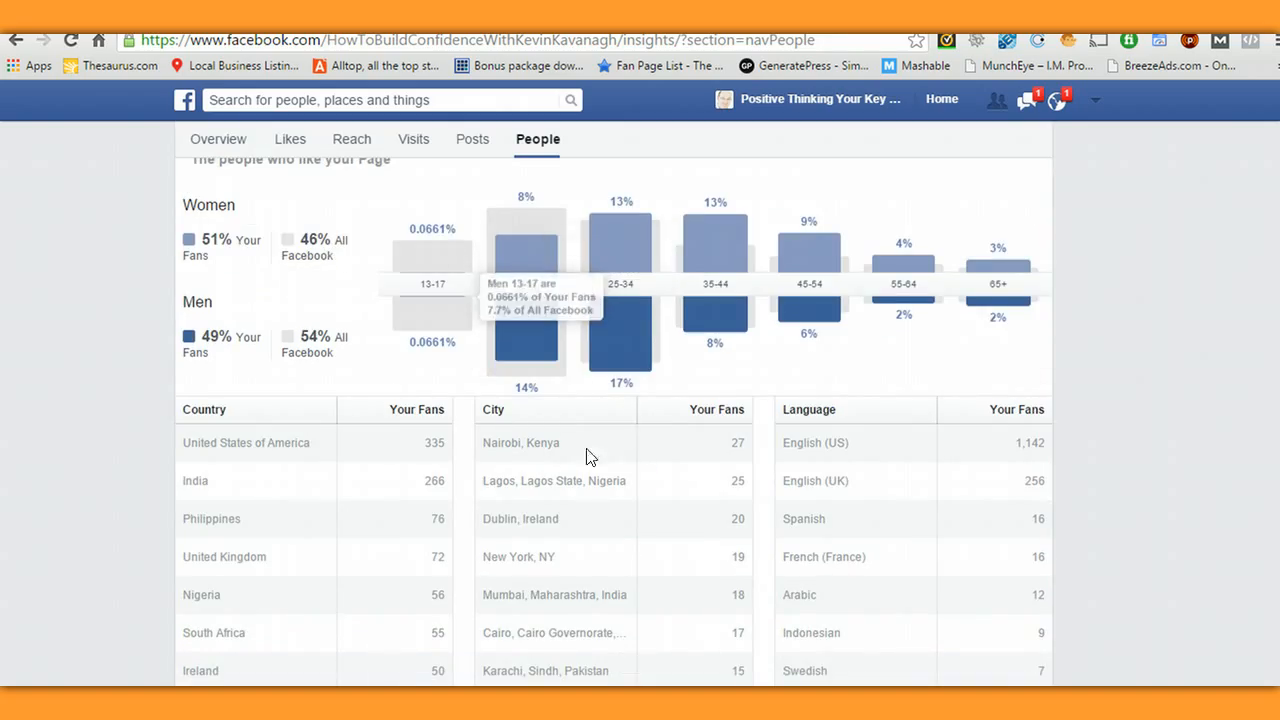
# - Examine the fan counts by country and city, highlighting the figures for Dublin and Ireland
pyautogui.moveTo(436, 442); pyautogui.dragTo(455, 480)
pyautogui.doubleClick(440, 445)
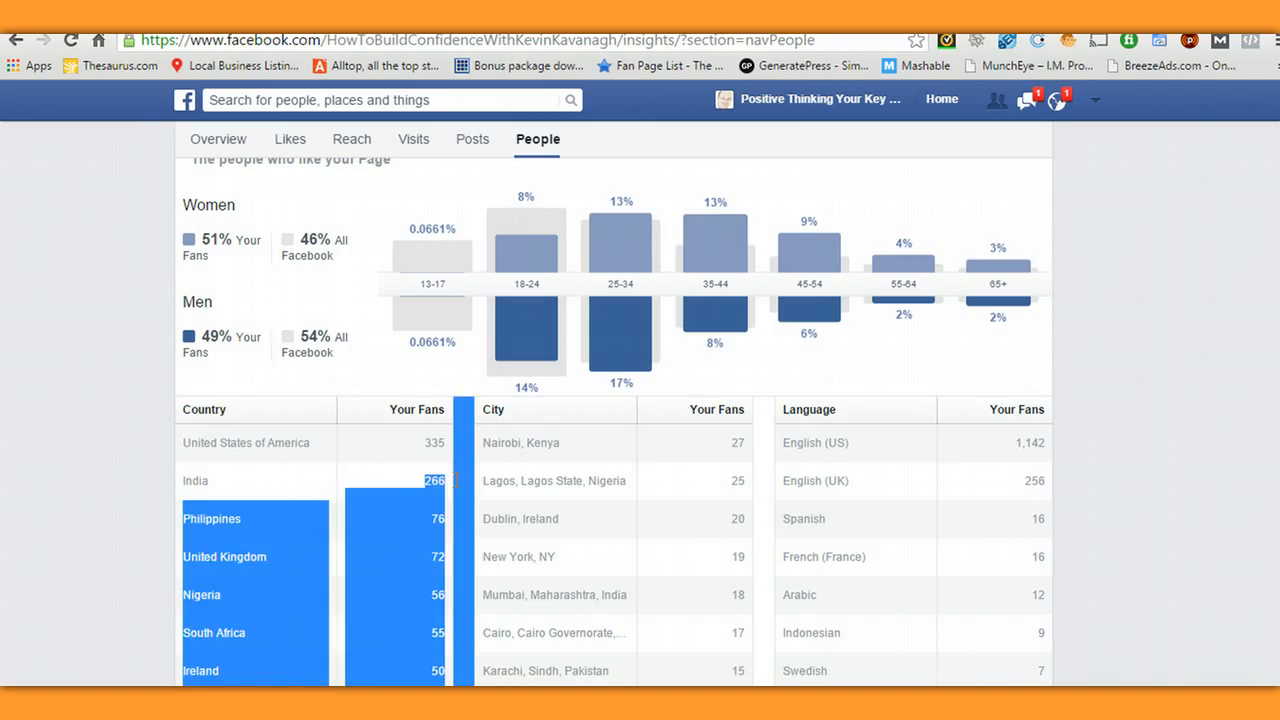
pyautogui.scroll(-1, 445, 488)
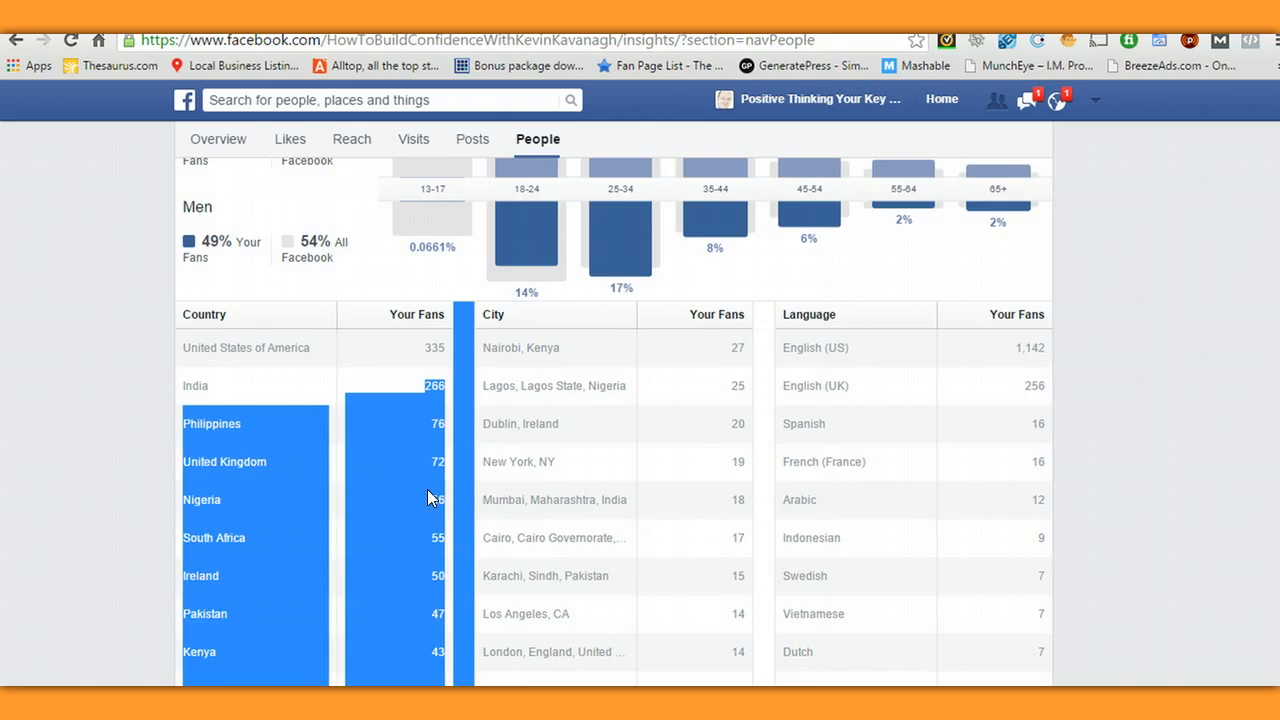
pyautogui.click(620, 437)
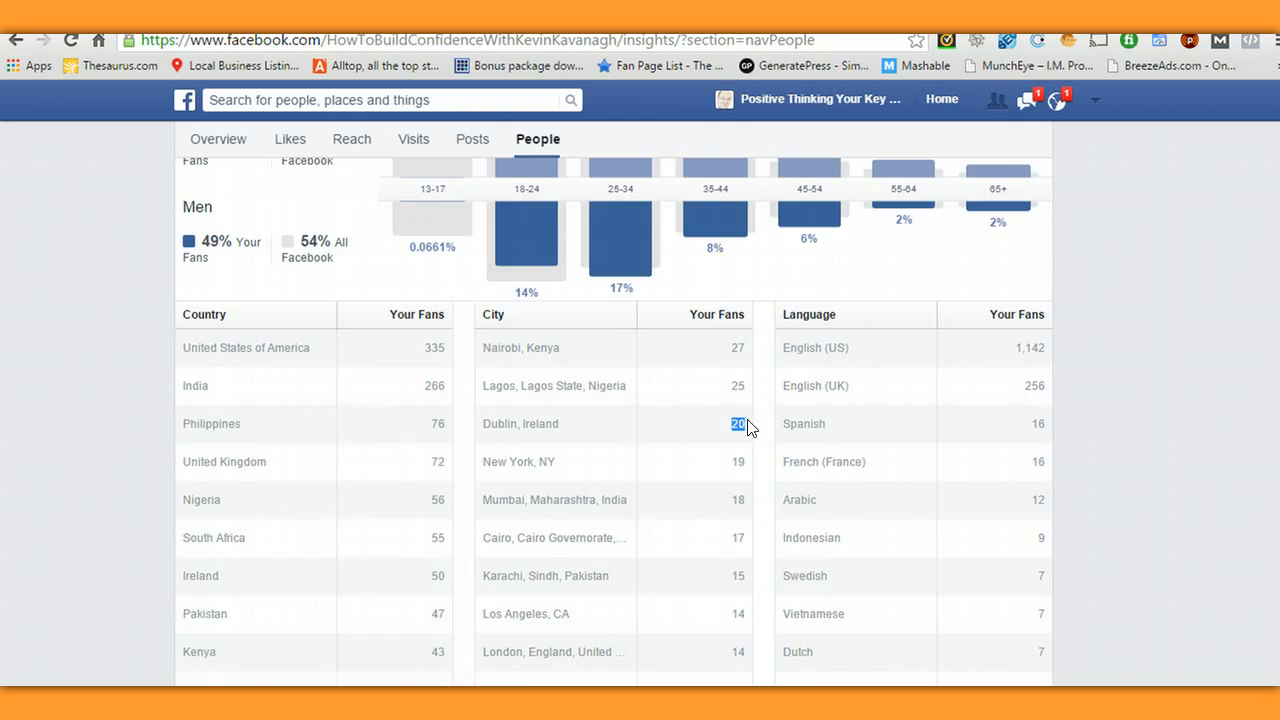
pyautogui.scroll(-2, 540, 418)
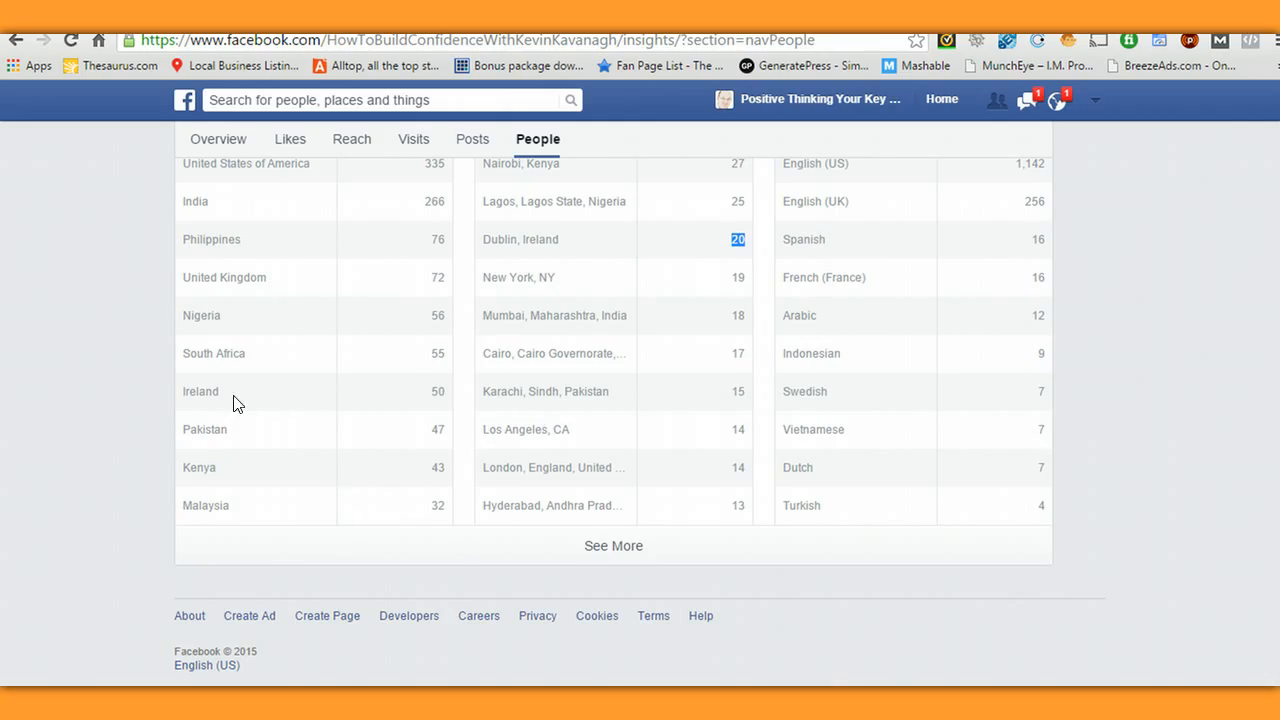
pyautogui.doubleClick(444, 390)
# - Compare the page's fan shares with all of Facebook for men 18-24 and women 35-44 and 45-54
pyautogui.scroll(3, 441, 403)
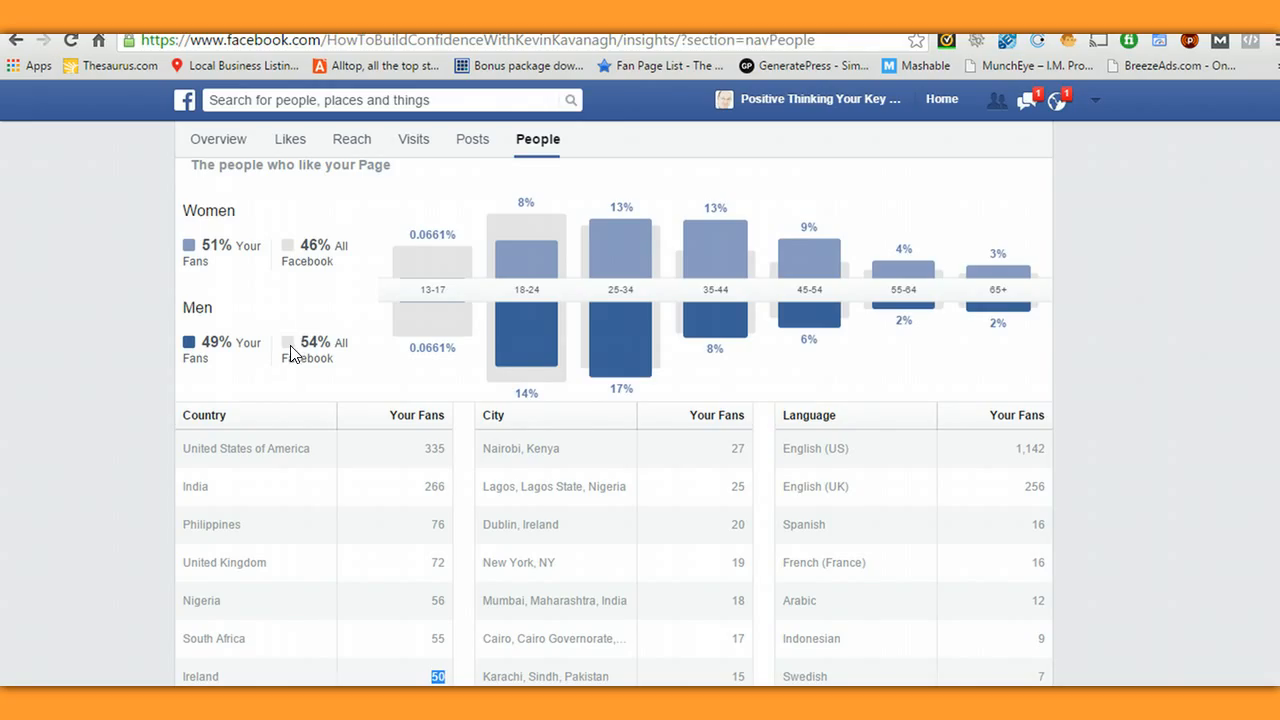
pyautogui.moveTo(541, 335)
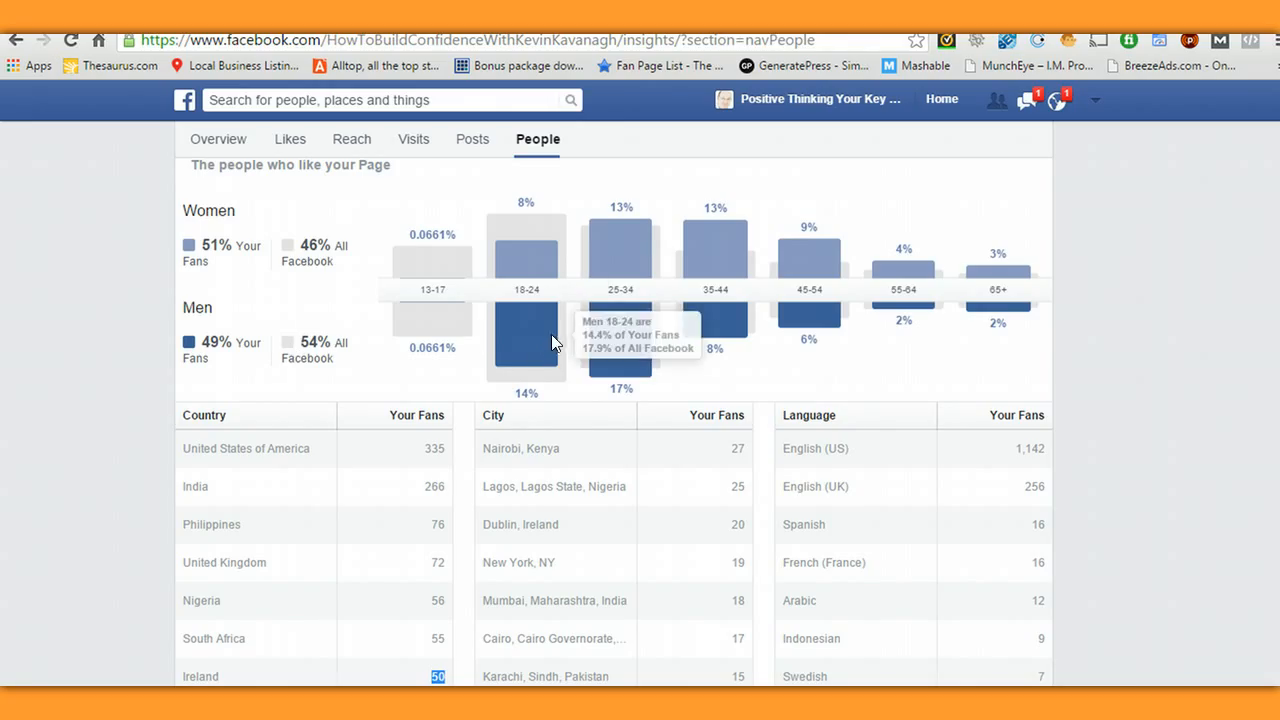
pyautogui.moveTo(739, 268)
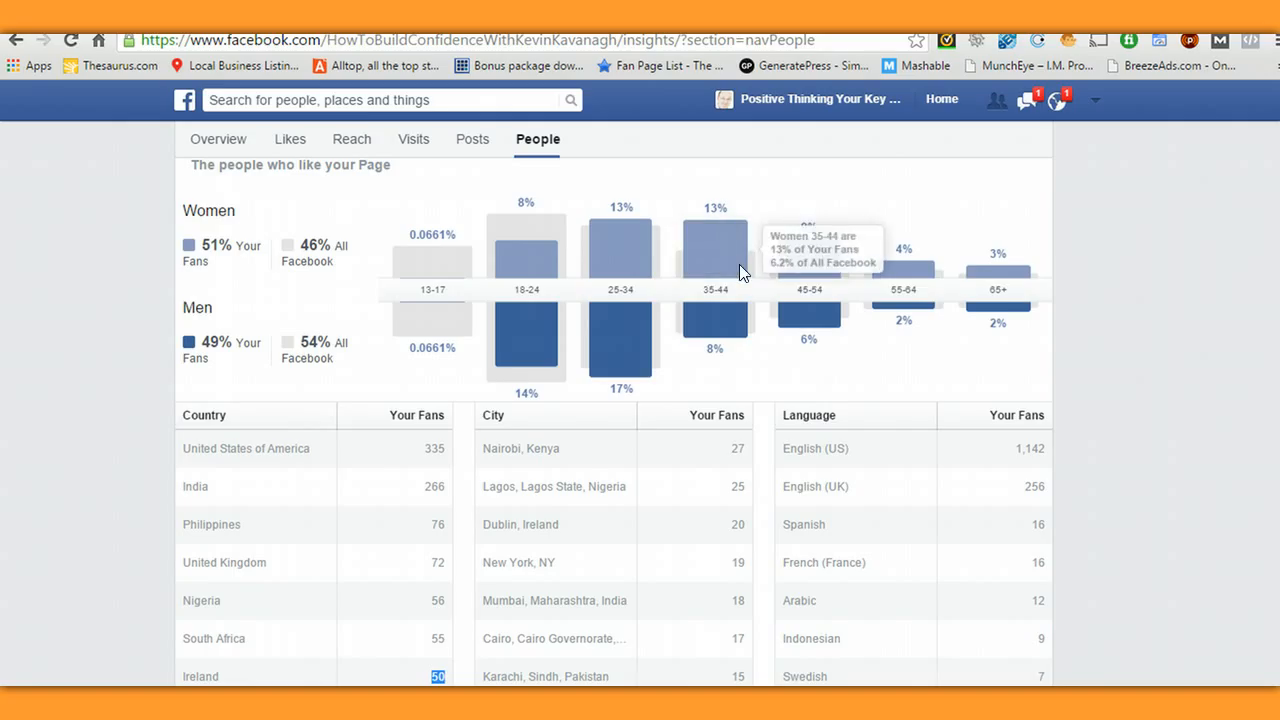
pyautogui.moveTo(789, 257)
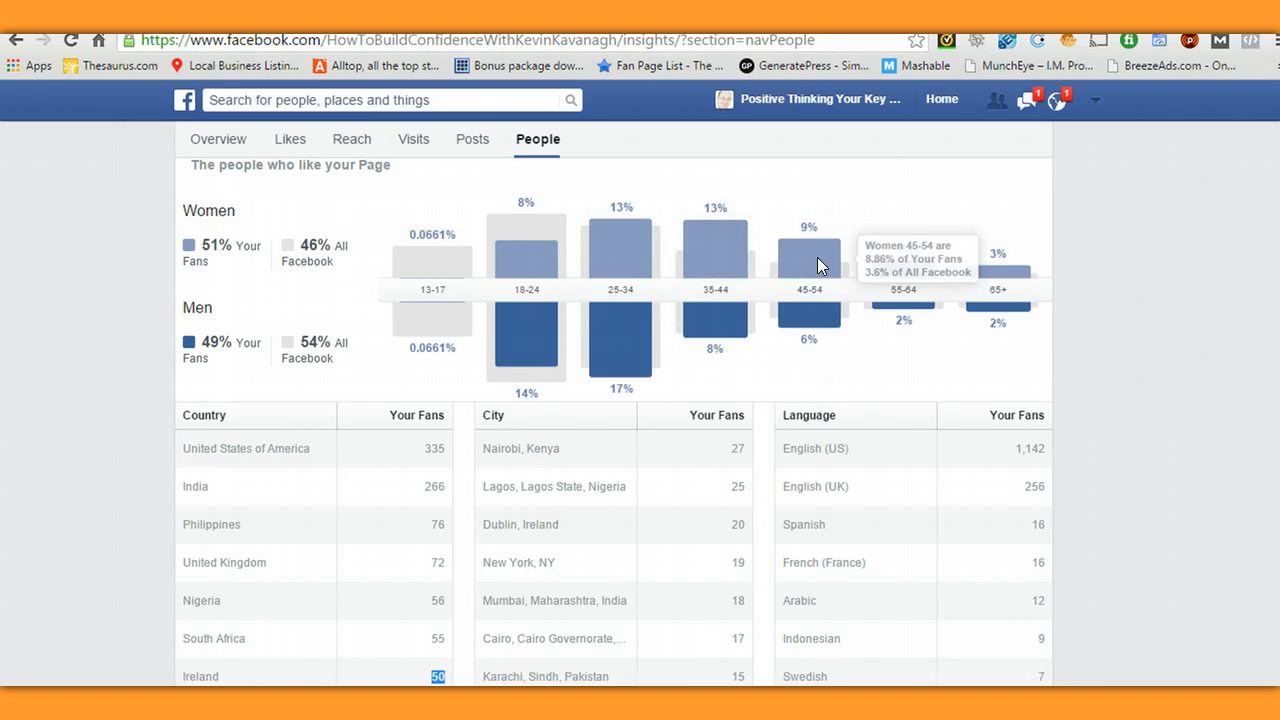
pyautogui.moveTo(721, 247)
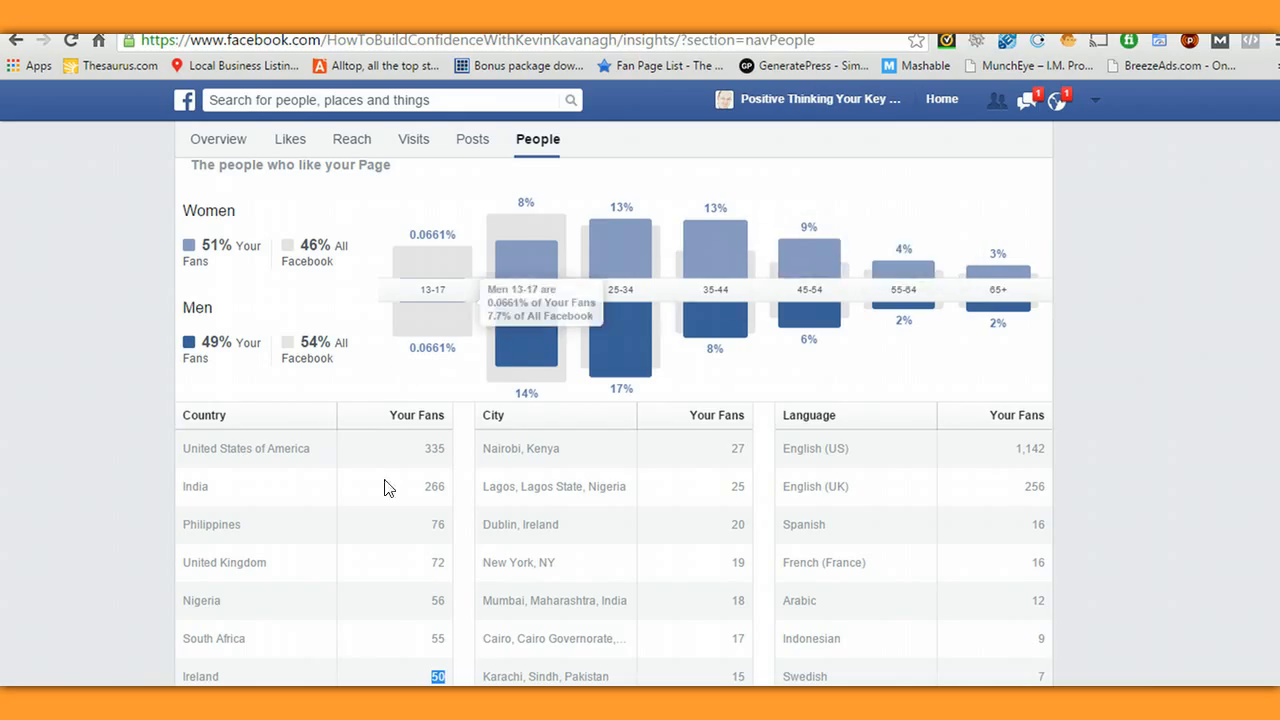
# - Examine the fans' country and language tables, highlighting United States of America and the English language rows, and clear the highlighting
pyautogui.scroll(-2, 367, 458)
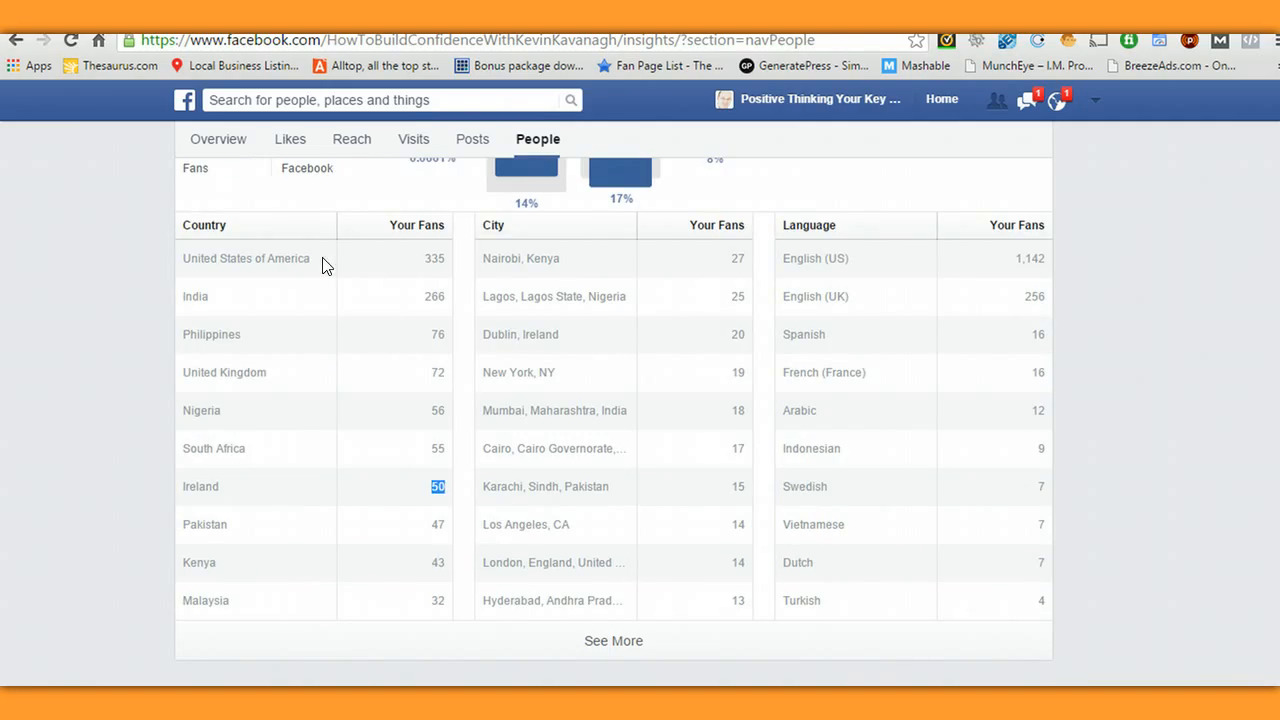
pyautogui.moveTo(322, 265); pyautogui.dragTo(181, 255)
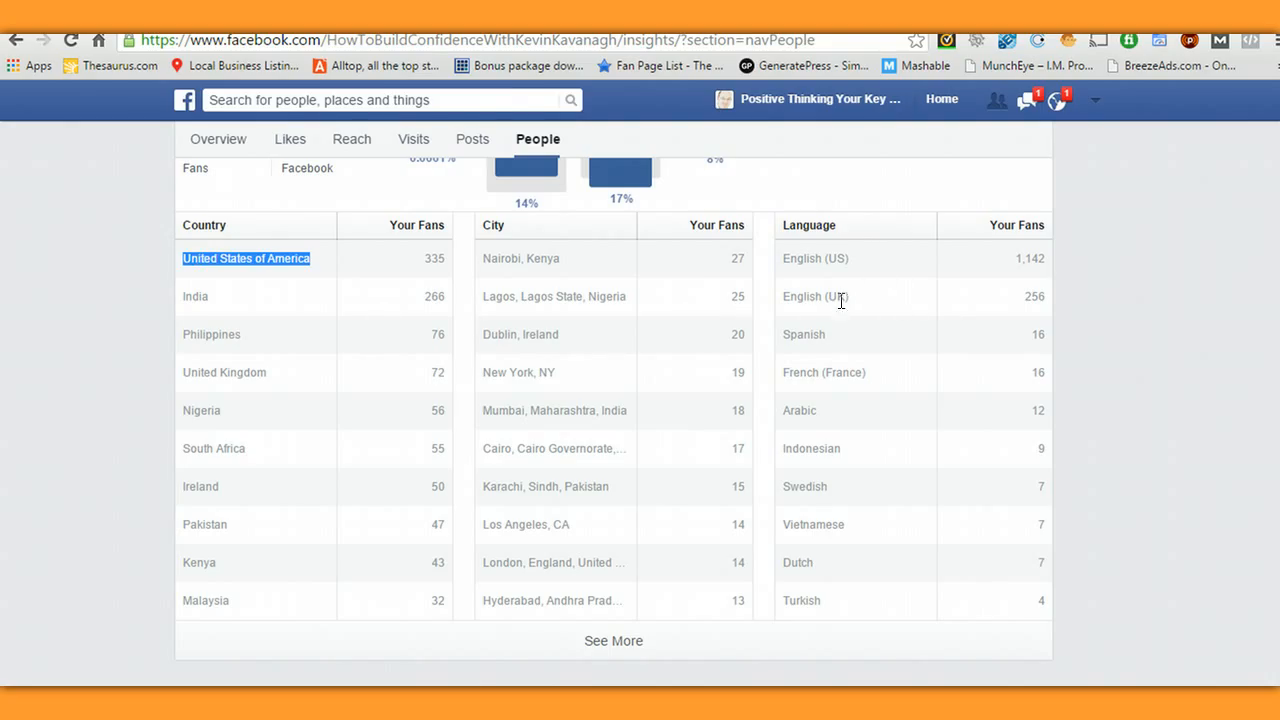
pyautogui.moveTo(1053, 302); pyautogui.dragTo(1053, 302)
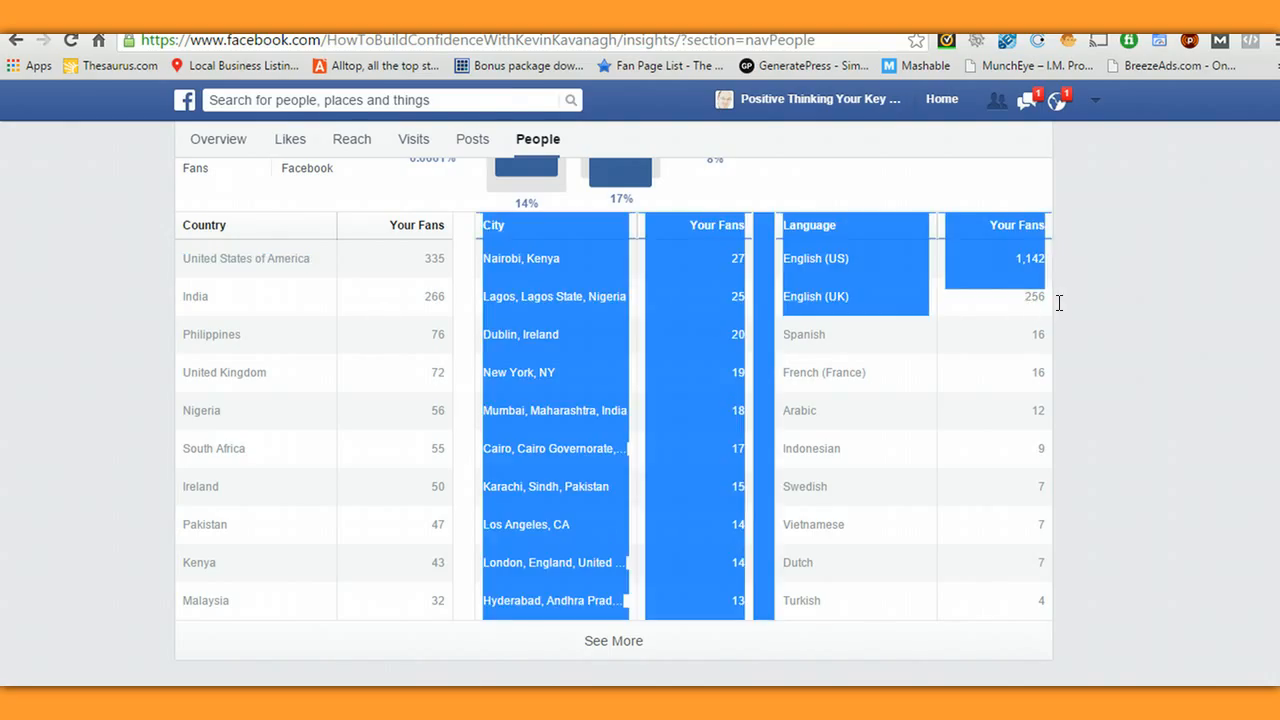
pyautogui.click(1024, 306)
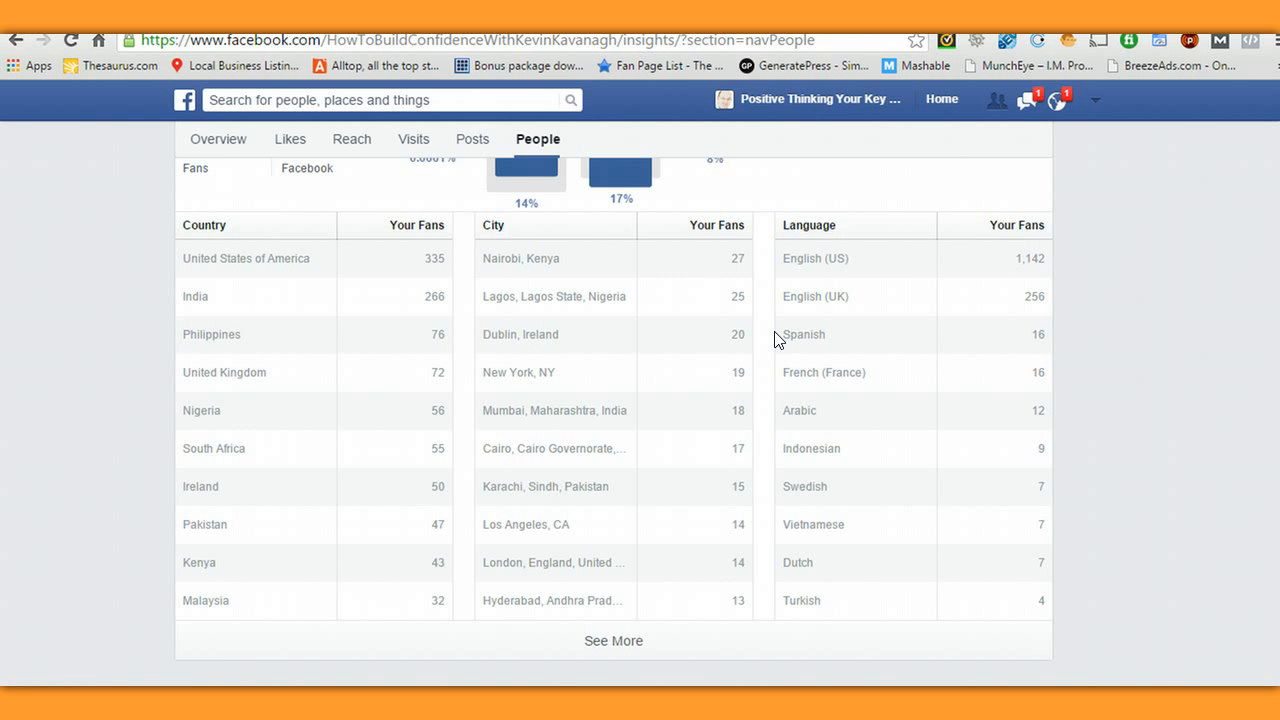
# - Finish viewing the People insights tables and open the page's general settings
pyautogui.scroll(-1, 776, 340)
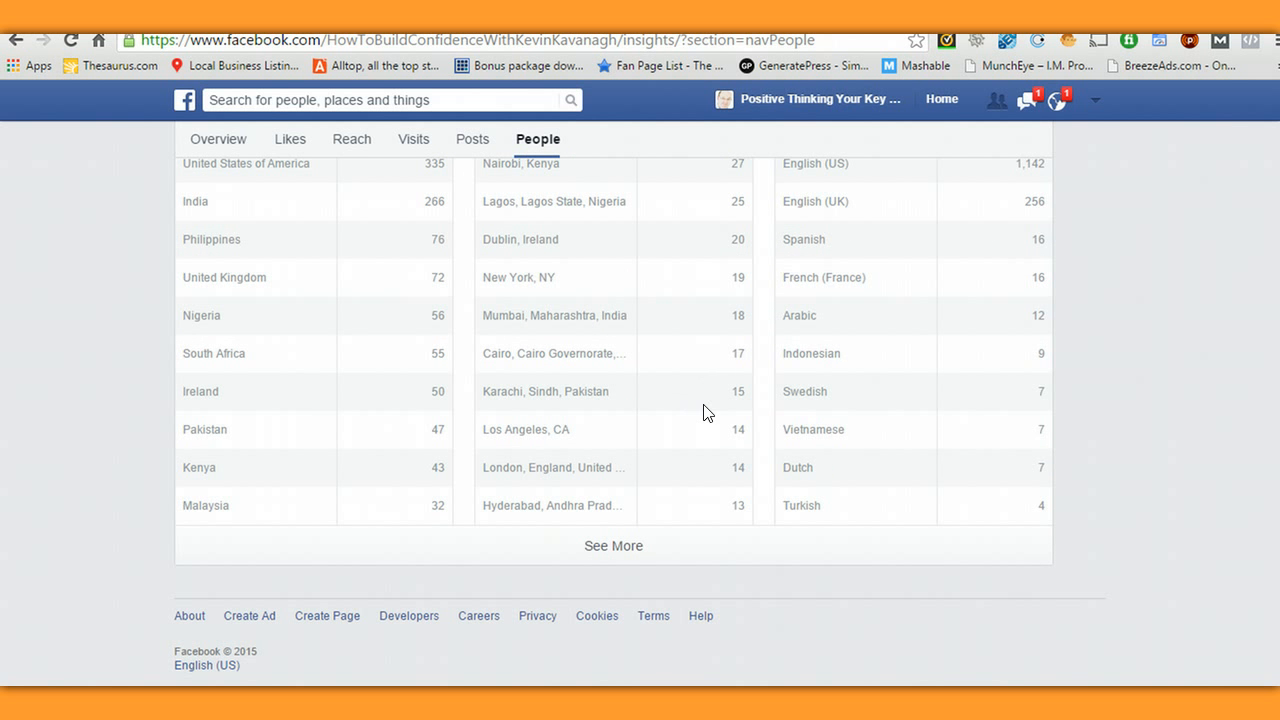
pyautogui.scroll(4, 706, 411)
pyautogui.scroll(1, 705, 404)
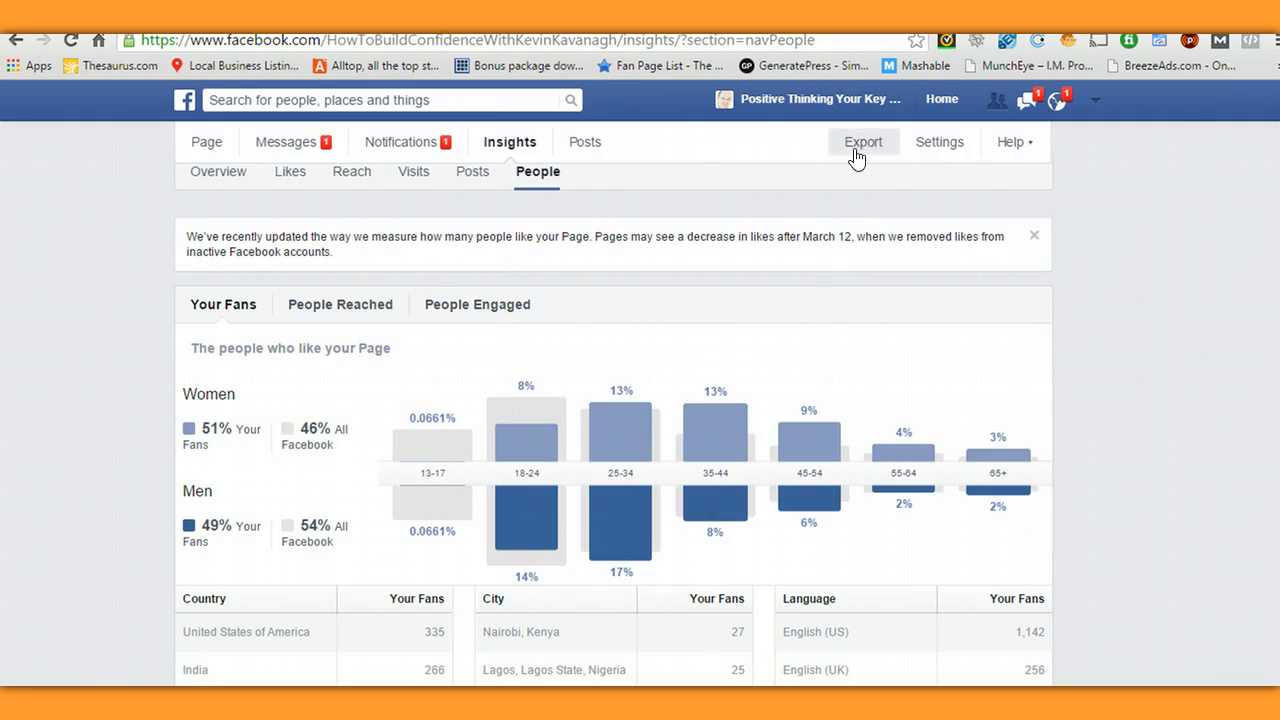
pyautogui.click(930, 152)
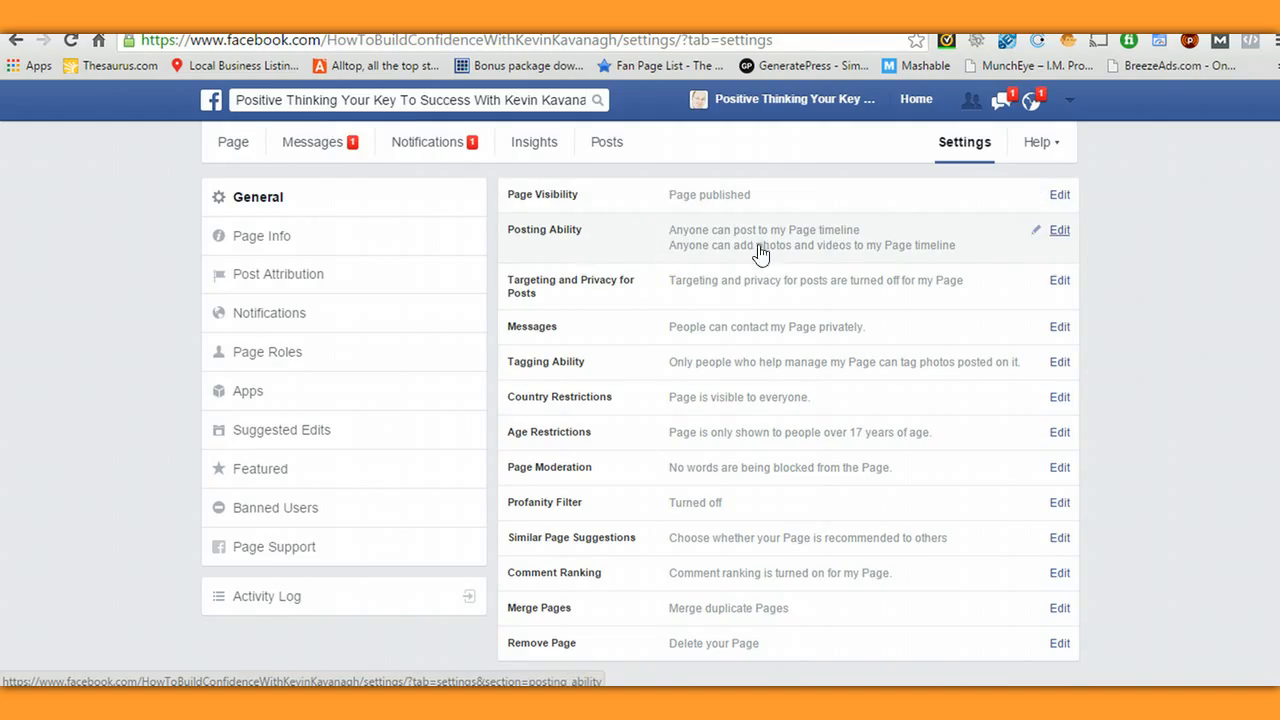
# - Review the Posting Ability and Country Restrictions options in the general settings, cancelling each without saving changes
pyautogui.click(1055, 232)
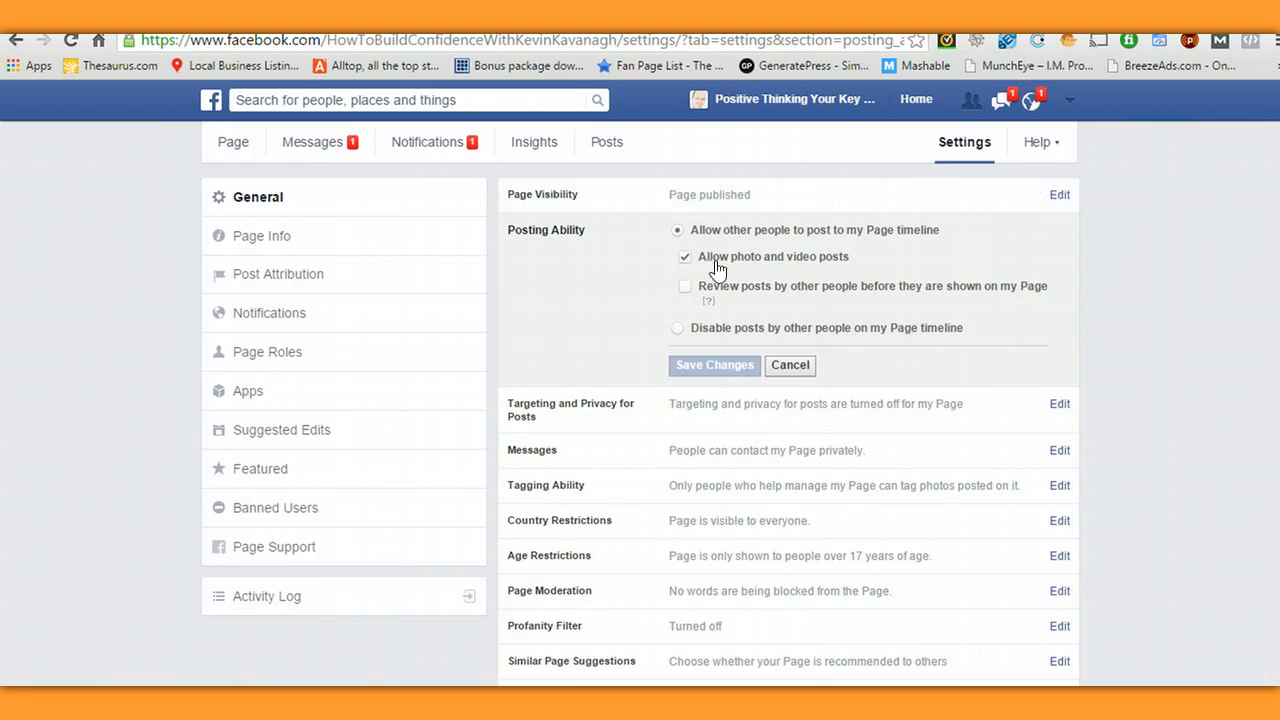
pyautogui.moveTo(708, 300)
pyautogui.click(801, 373)
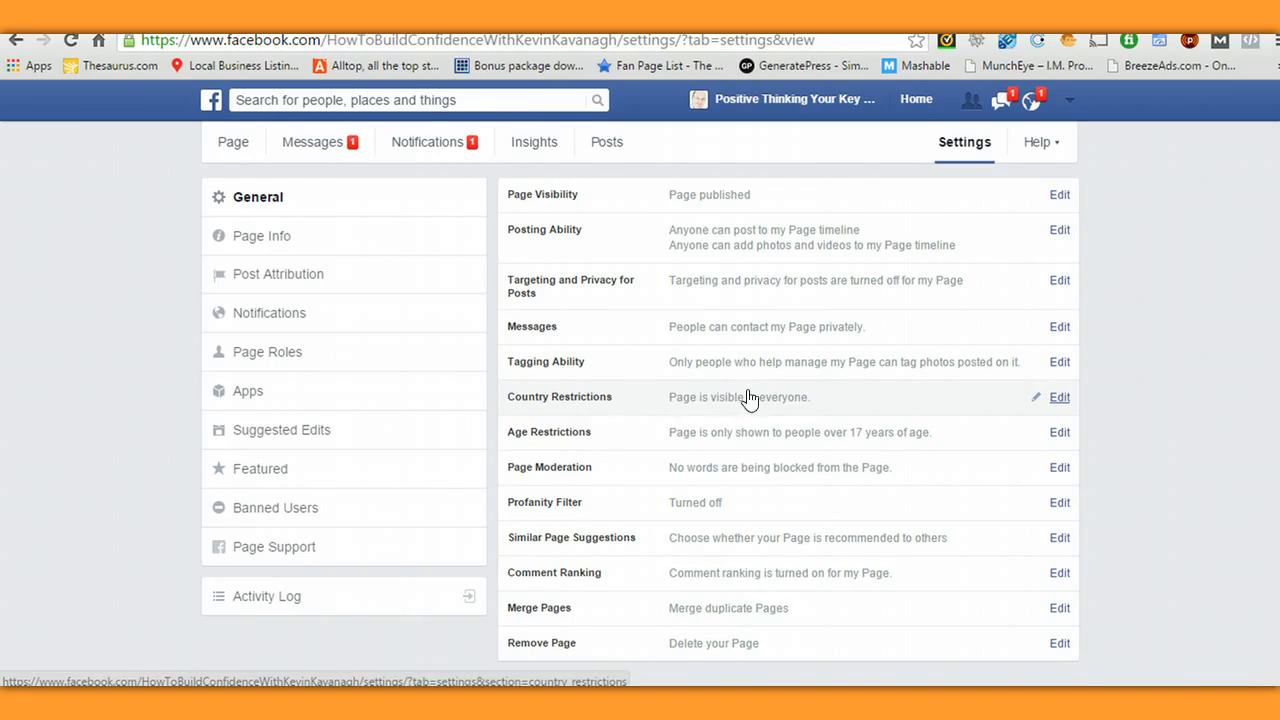
pyautogui.click(1059, 398)
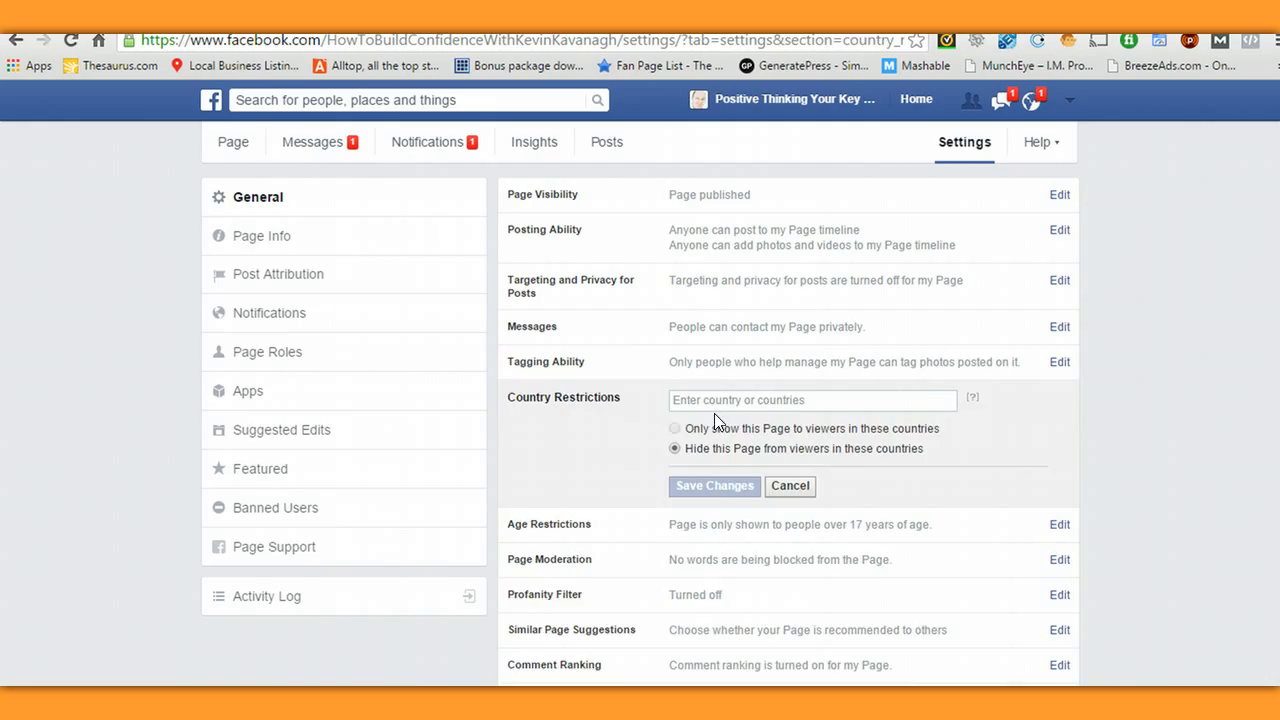
pyautogui.click(791, 487)
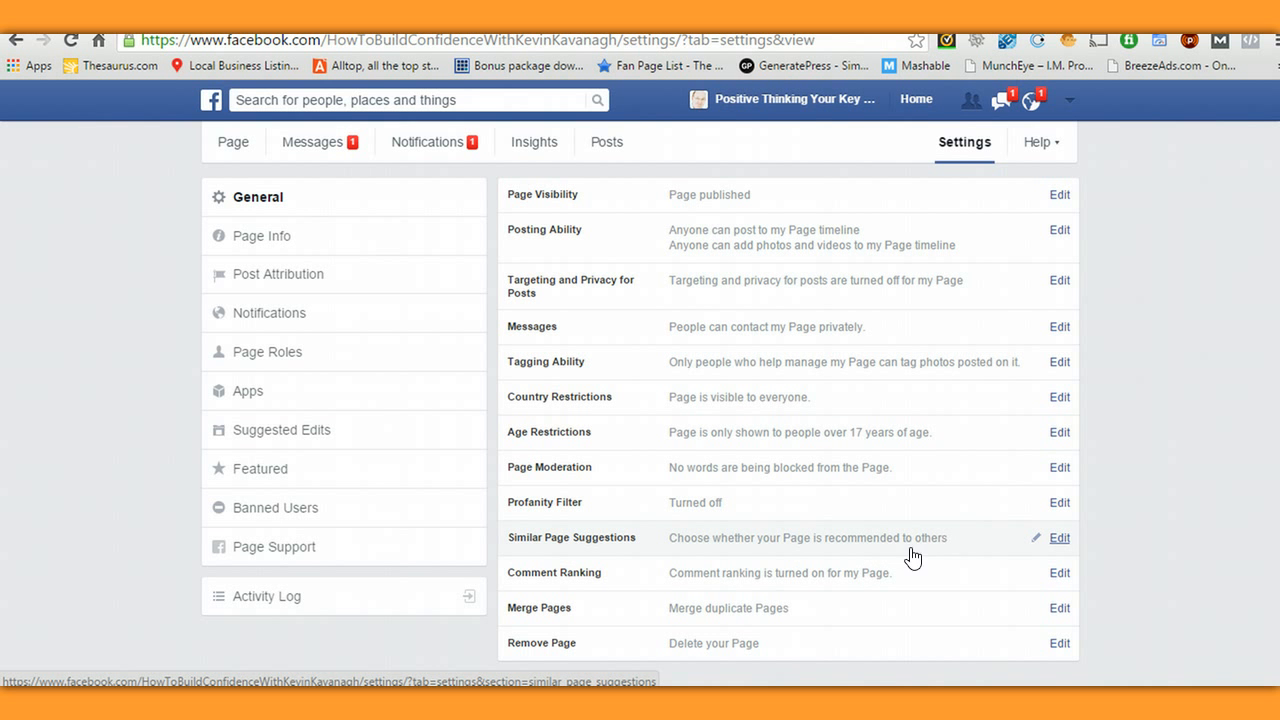
# - Review the Similar Page Suggestions and Tagging Ability options, closing both without changing them
pyautogui.click(1059, 538)
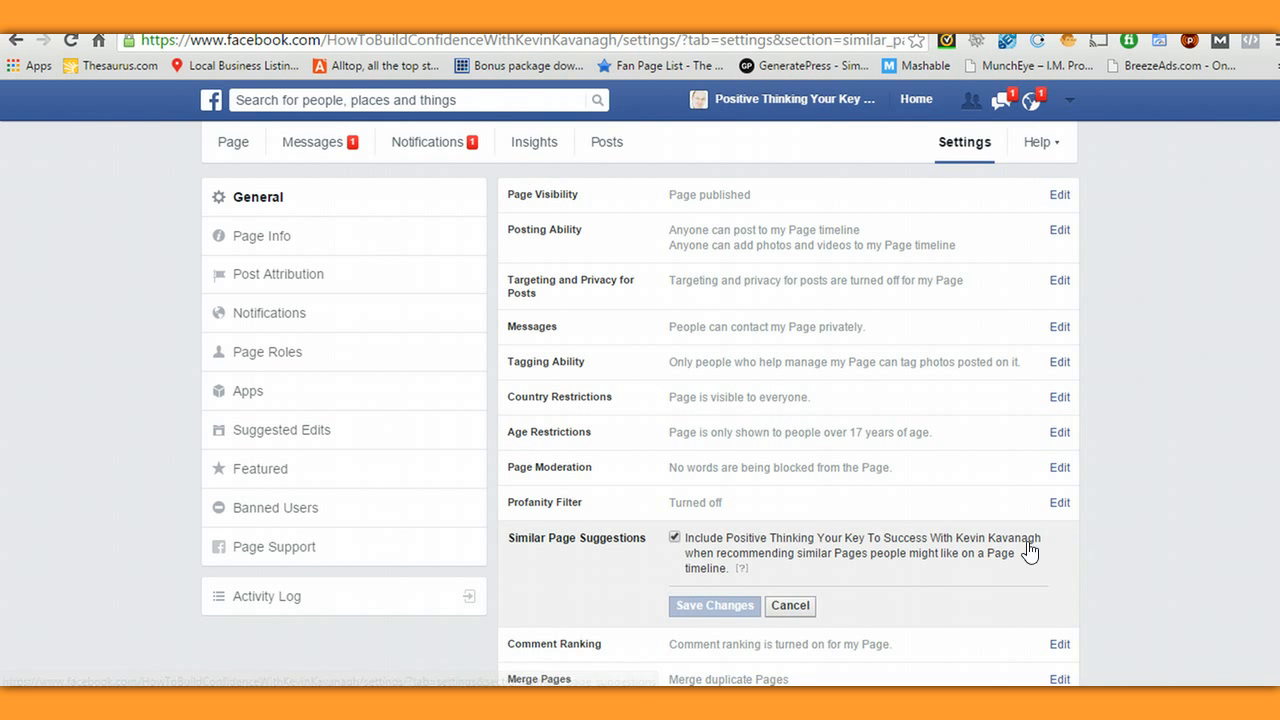
pyautogui.scroll(-1, 1020, 552)
pyautogui.scroll(-1, 1020, 552)
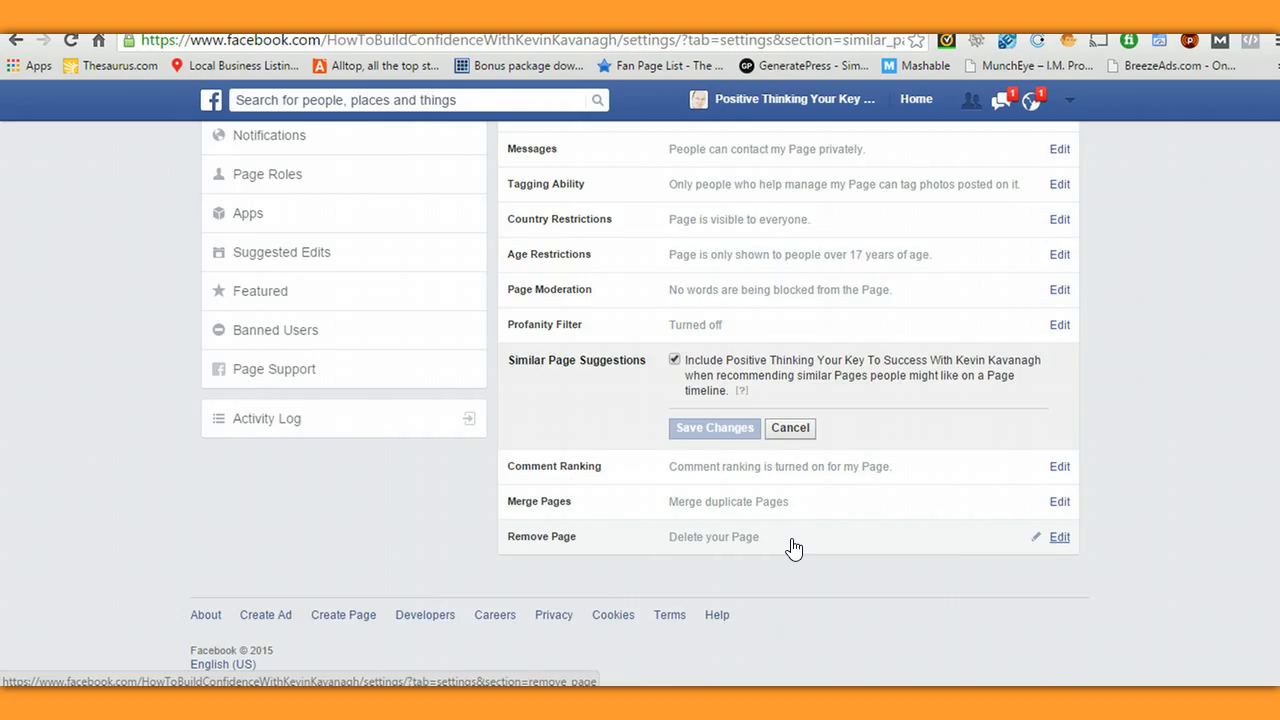
pyautogui.scroll(2, 793, 548)
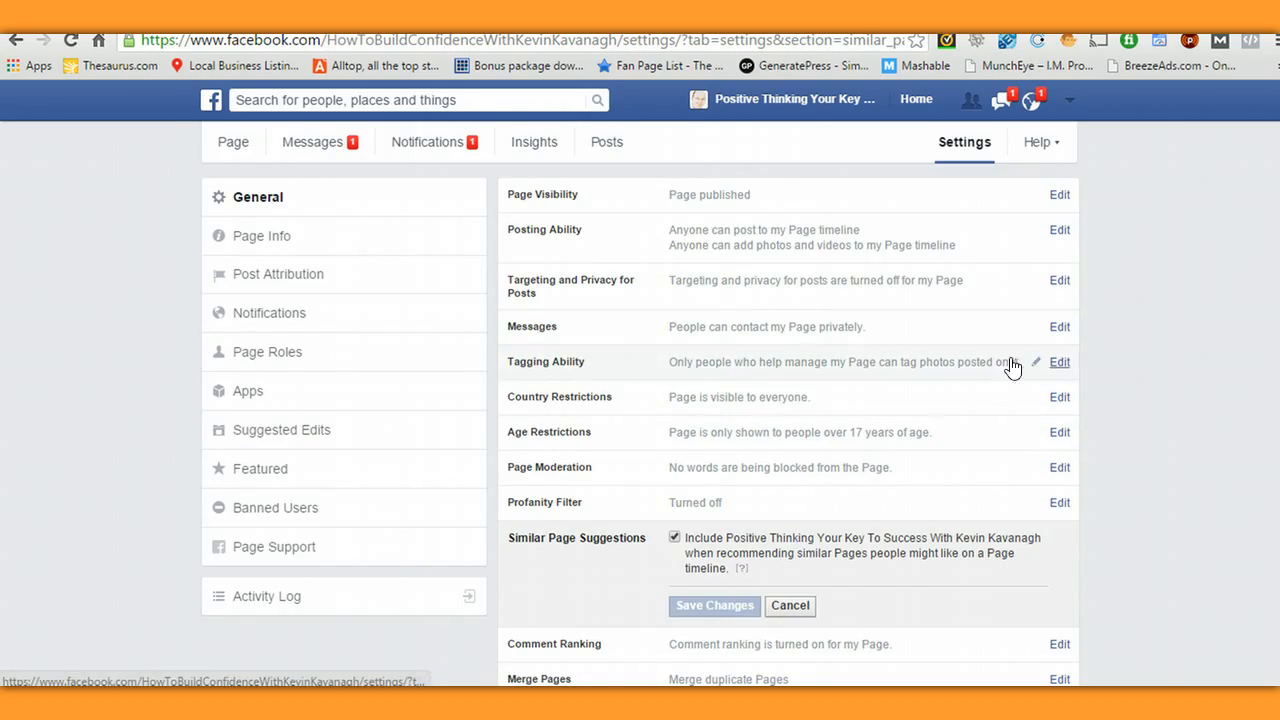
pyautogui.click(1058, 362)
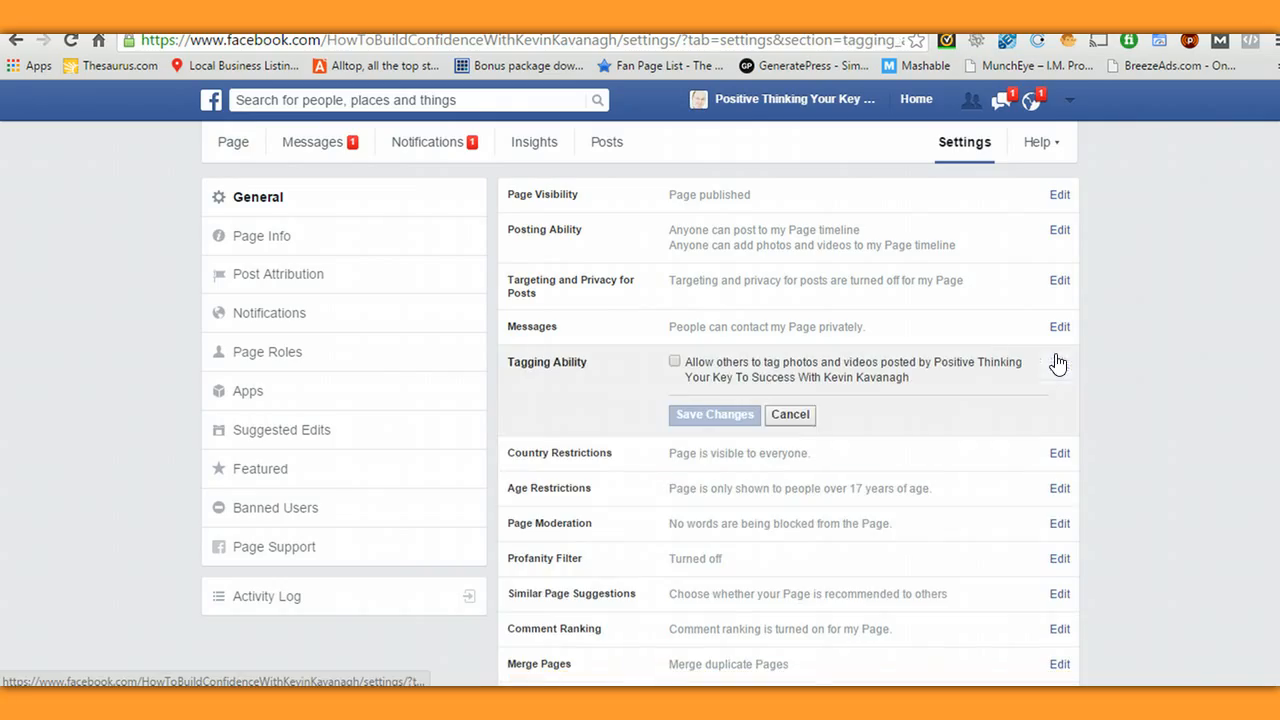
pyautogui.click(789, 417)
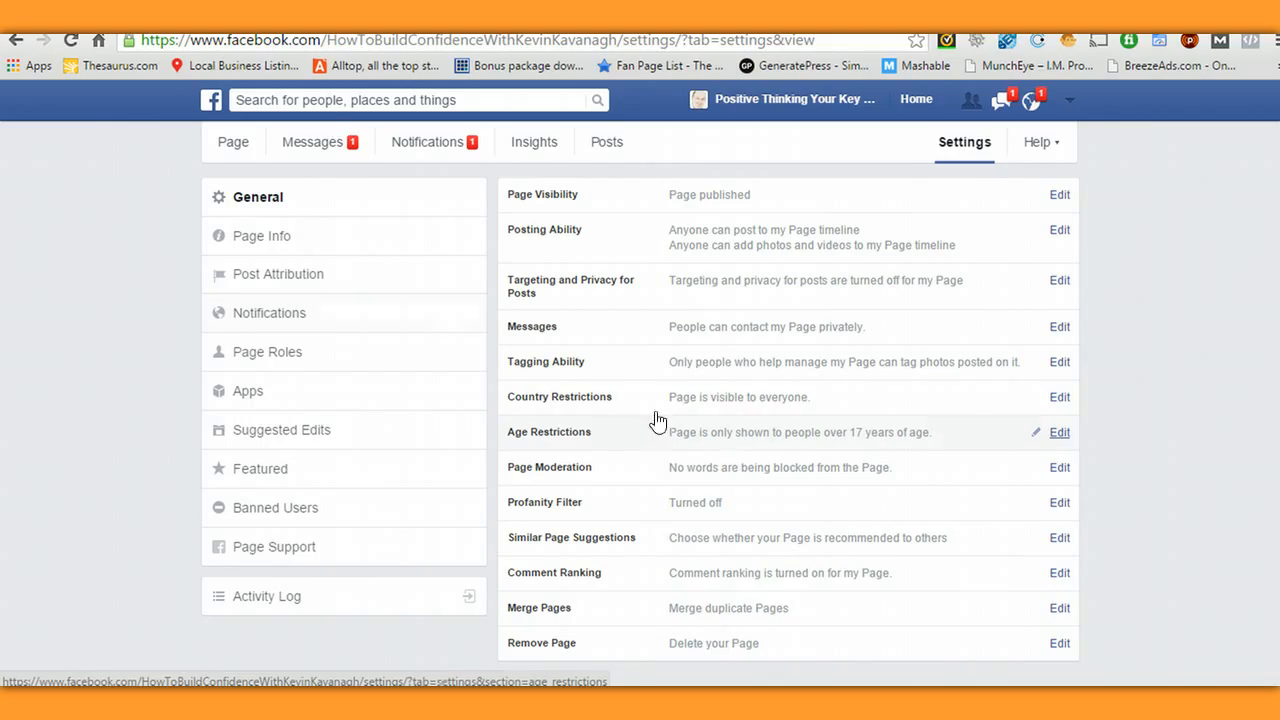
# - Review the page's Page Info, Post Attribution and Notifications settings
pyautogui.click(269, 249)
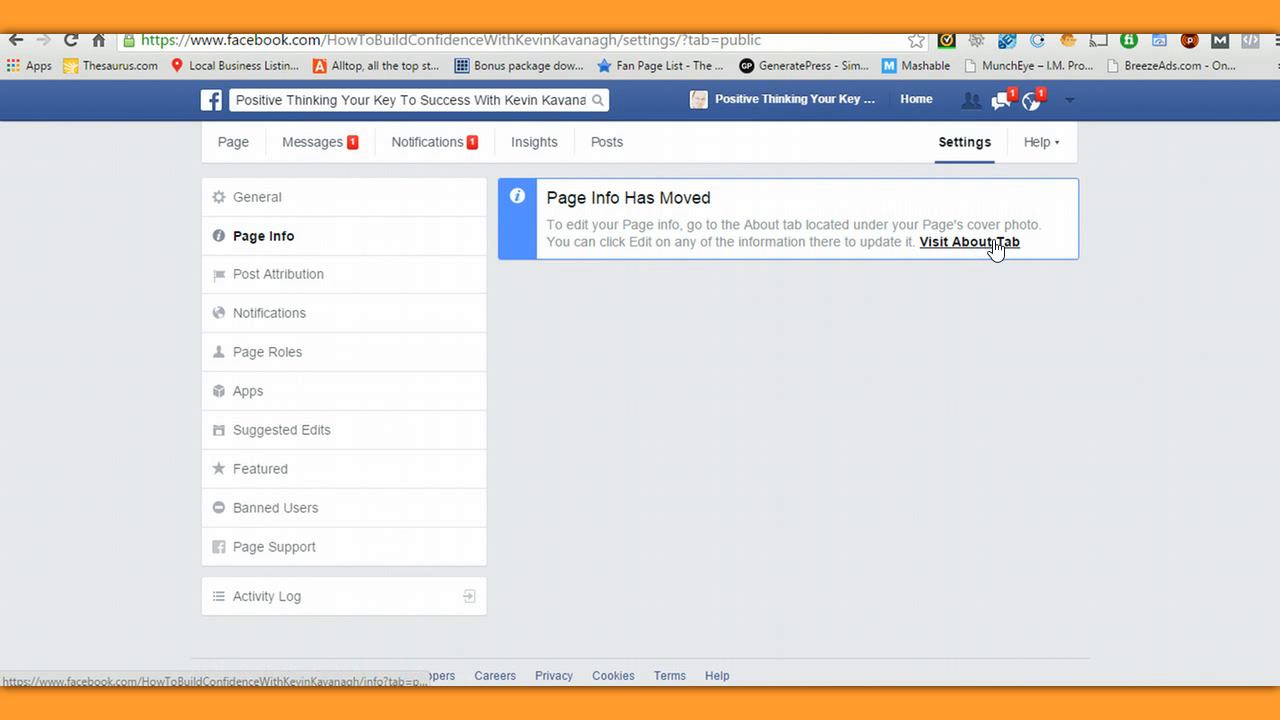
pyautogui.click(287, 285)
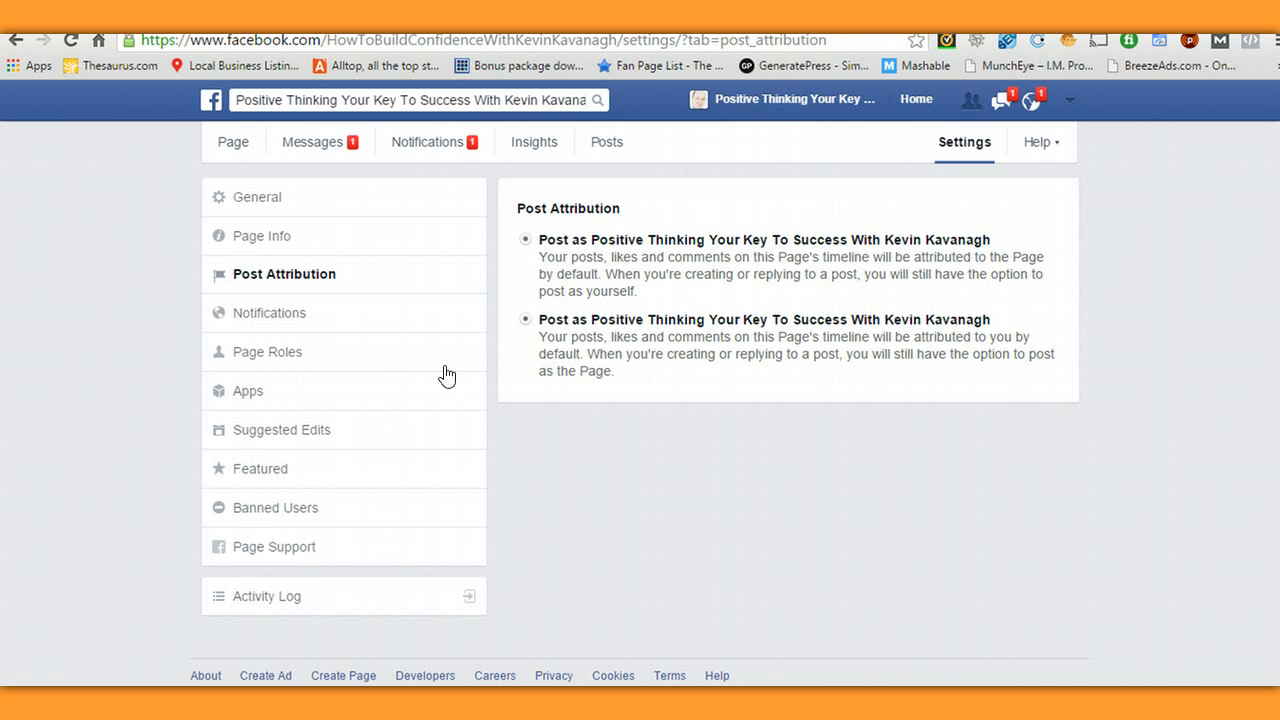
pyautogui.click(245, 325)
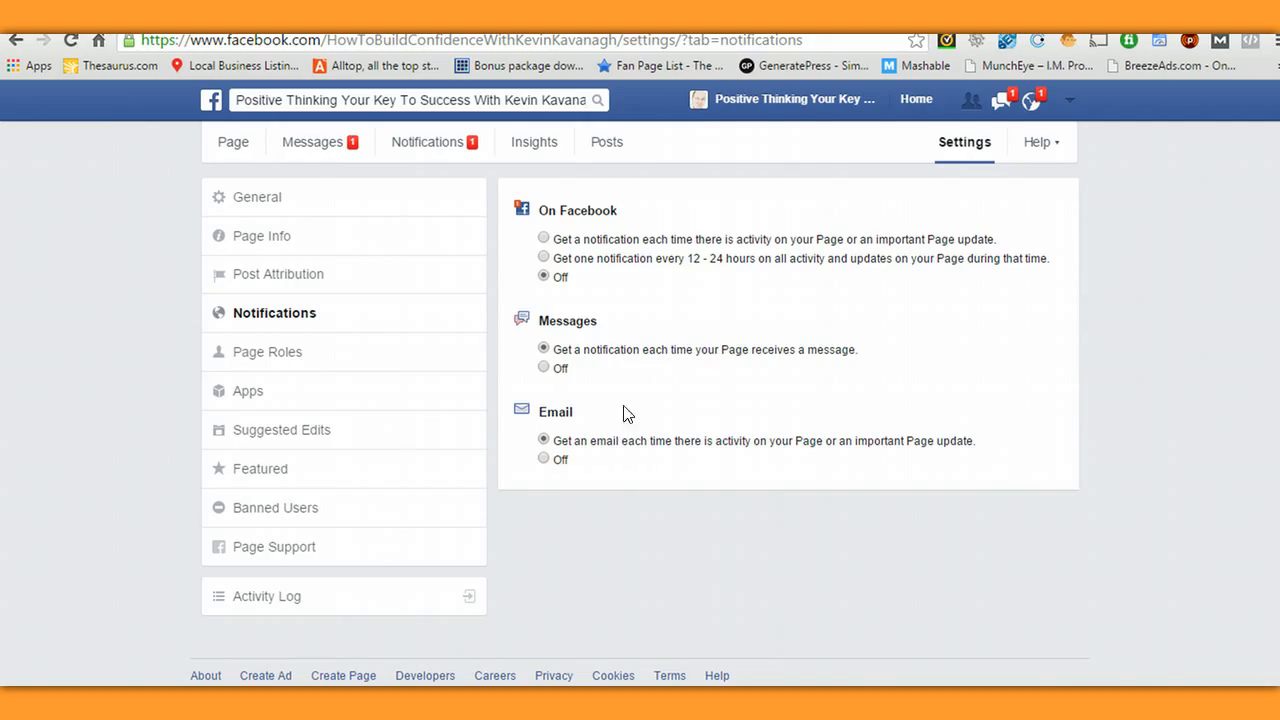
# - Review the page's Page Roles, Apps and Suggested Edits settings
pyautogui.click(265, 362)
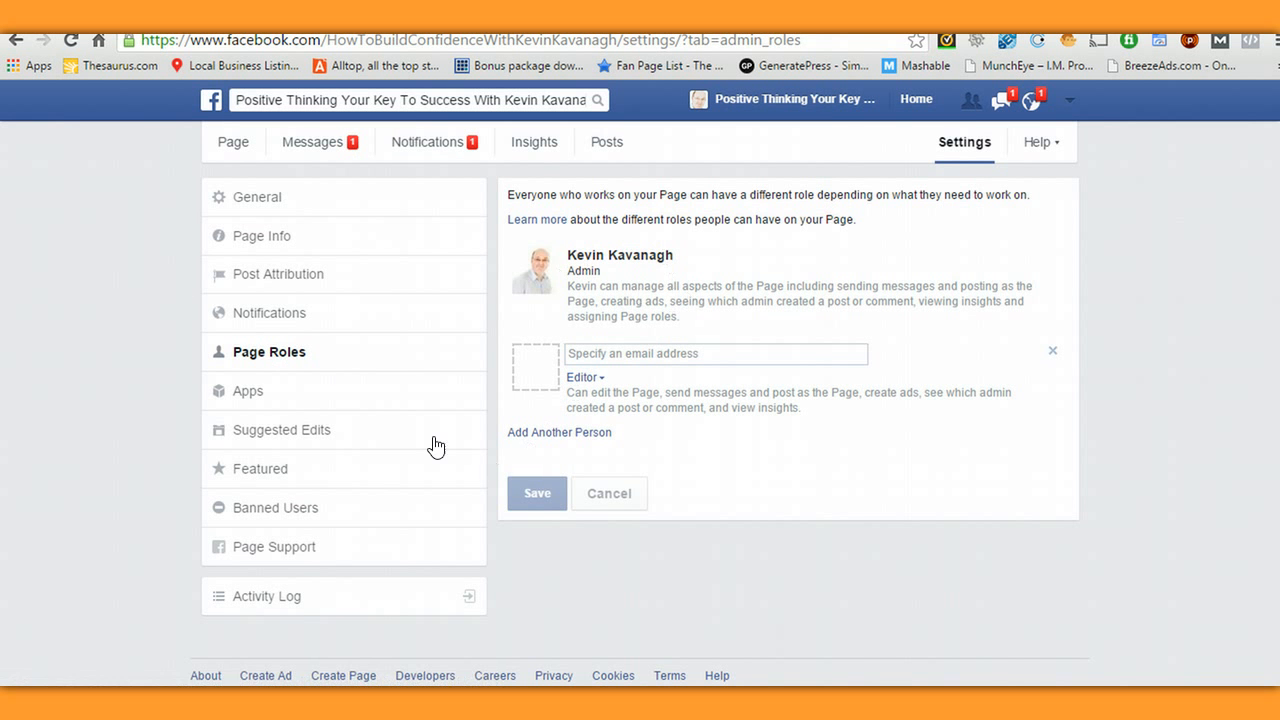
pyautogui.click(251, 399)
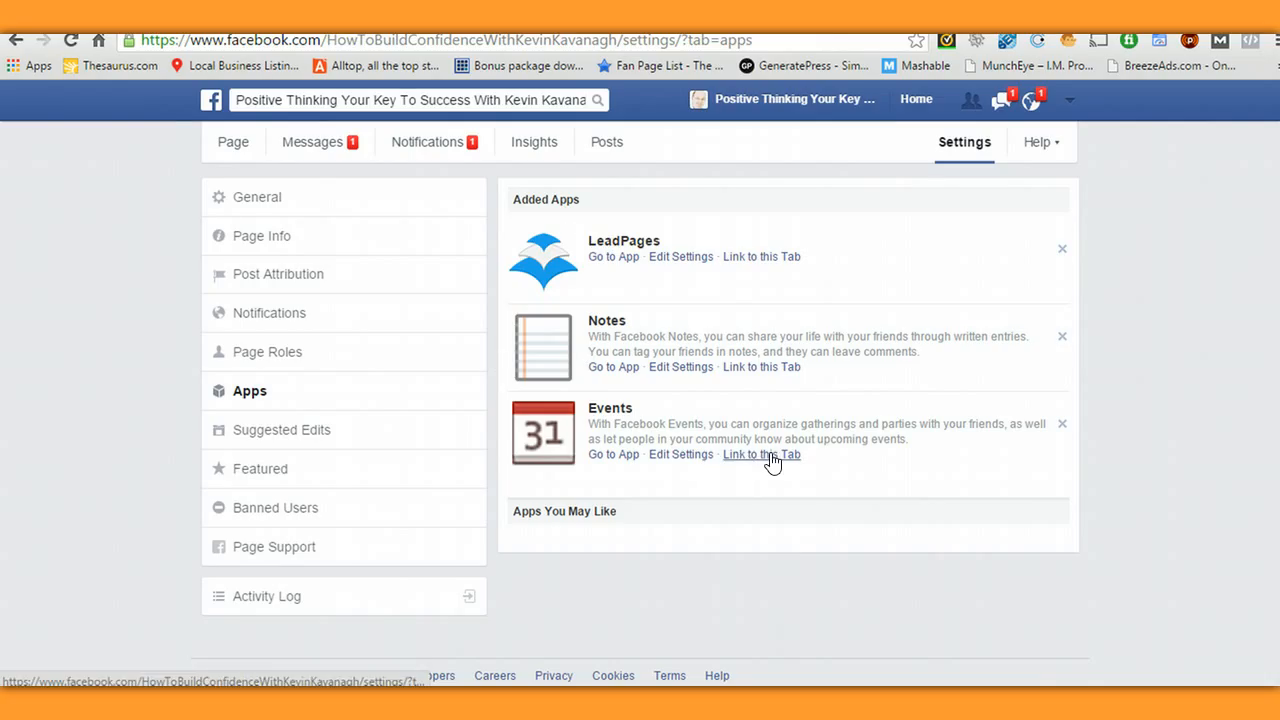
pyautogui.click(266, 441)
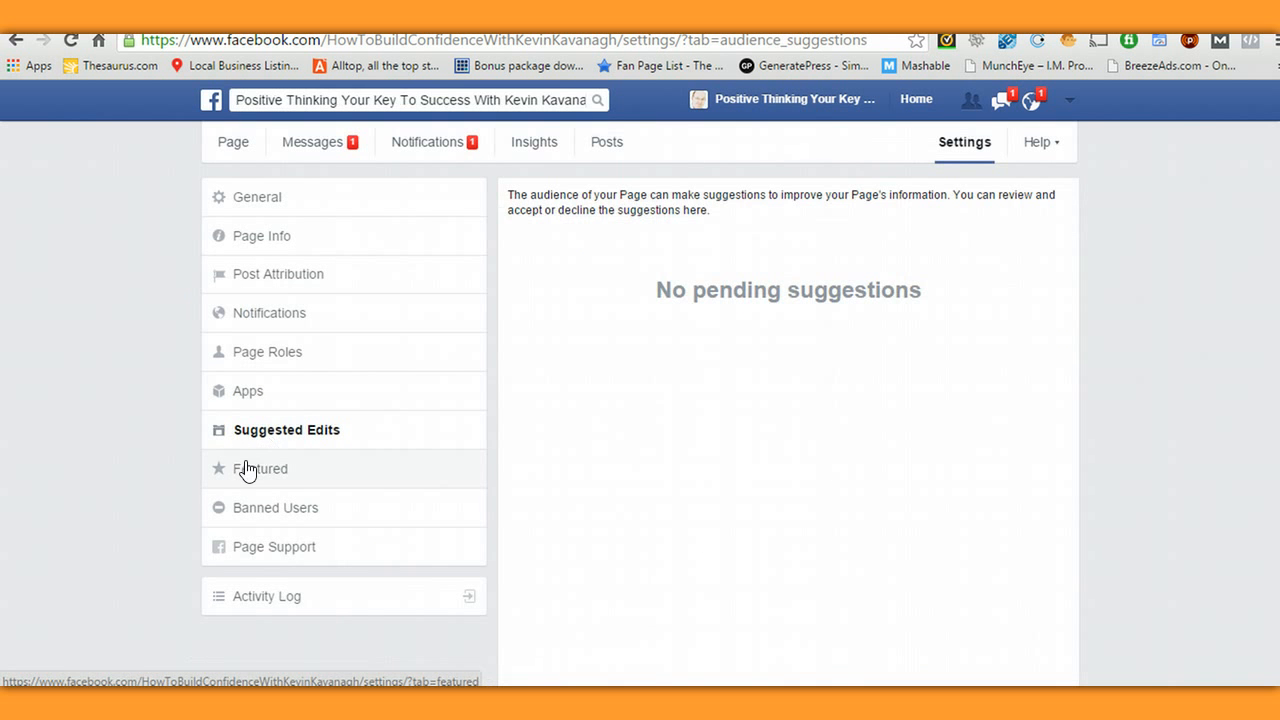
# - Open the Featured settings and examine the featured likes and featured page owners
pyautogui.click(240, 476)
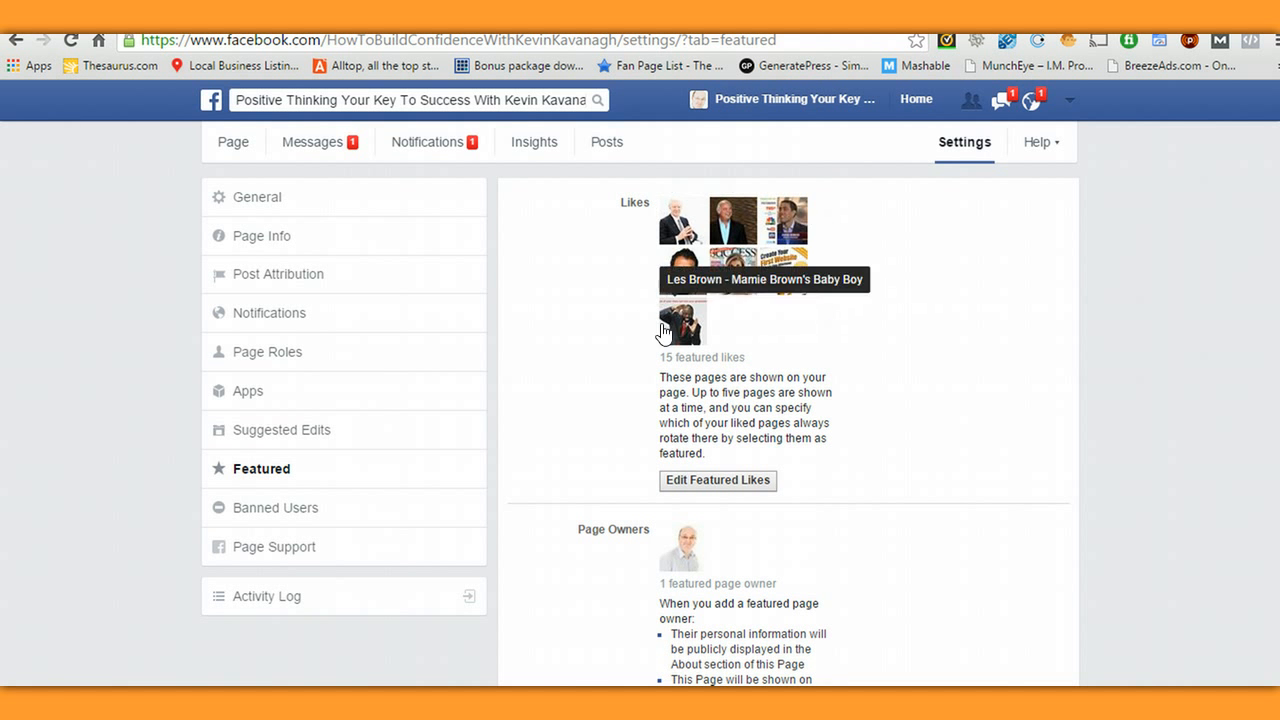
pyautogui.scroll(-2, 737, 443)
pyautogui.scroll(2, 737, 447)
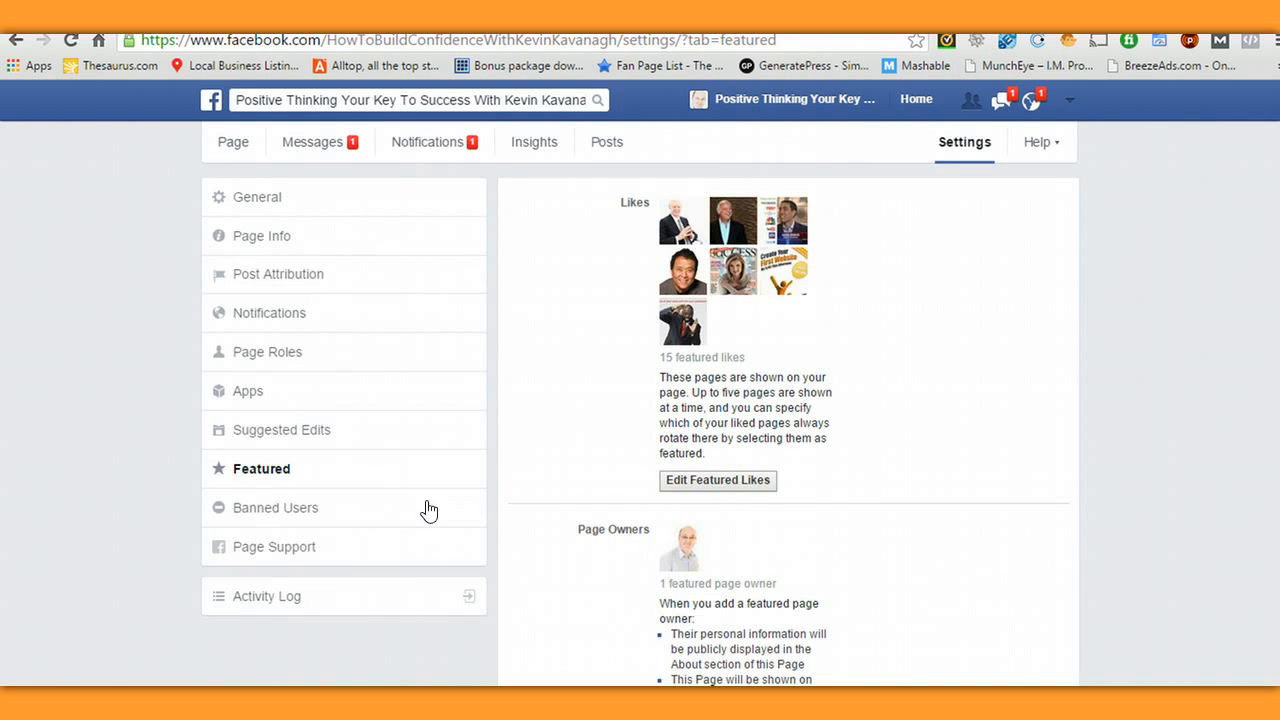
# - Check the Banned Users list and Page Support history, and revisit the added Apps
pyautogui.click(241, 514)
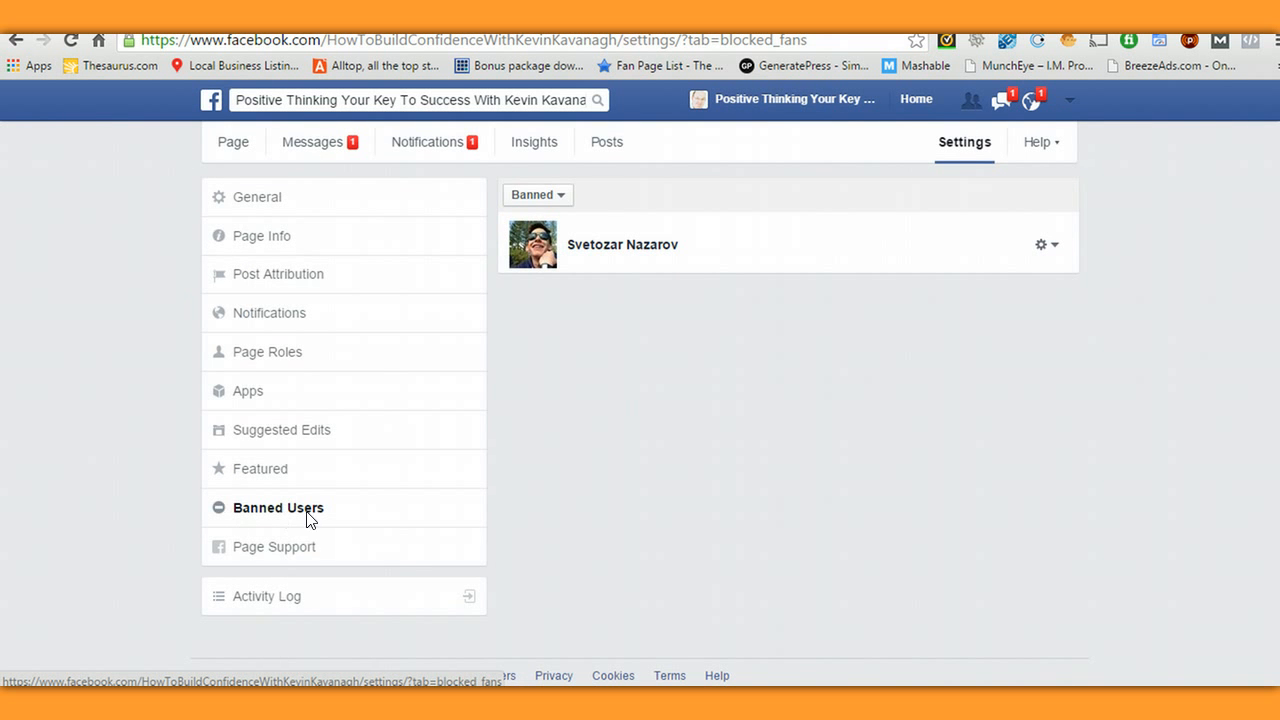
pyautogui.click(278, 545)
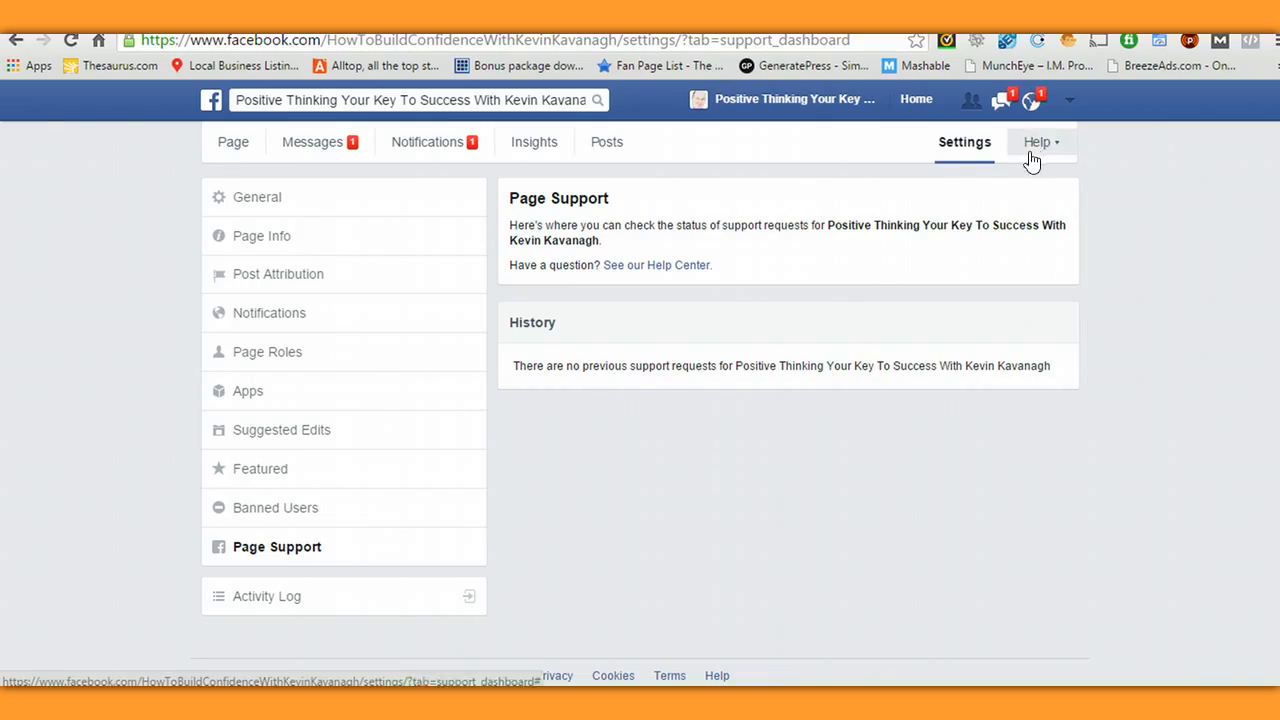
pyautogui.click(251, 404)
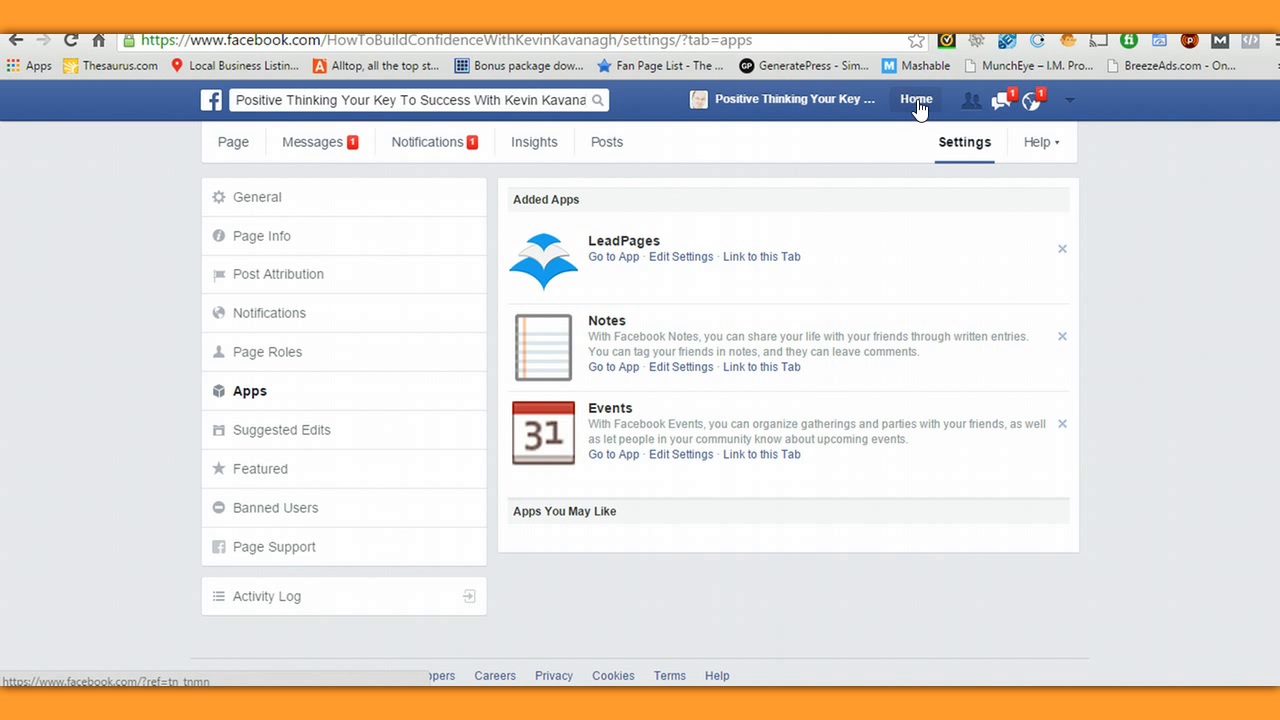
# - Return to the business page and look over its timeline, About and Apps sections
pyautogui.click(234, 152)
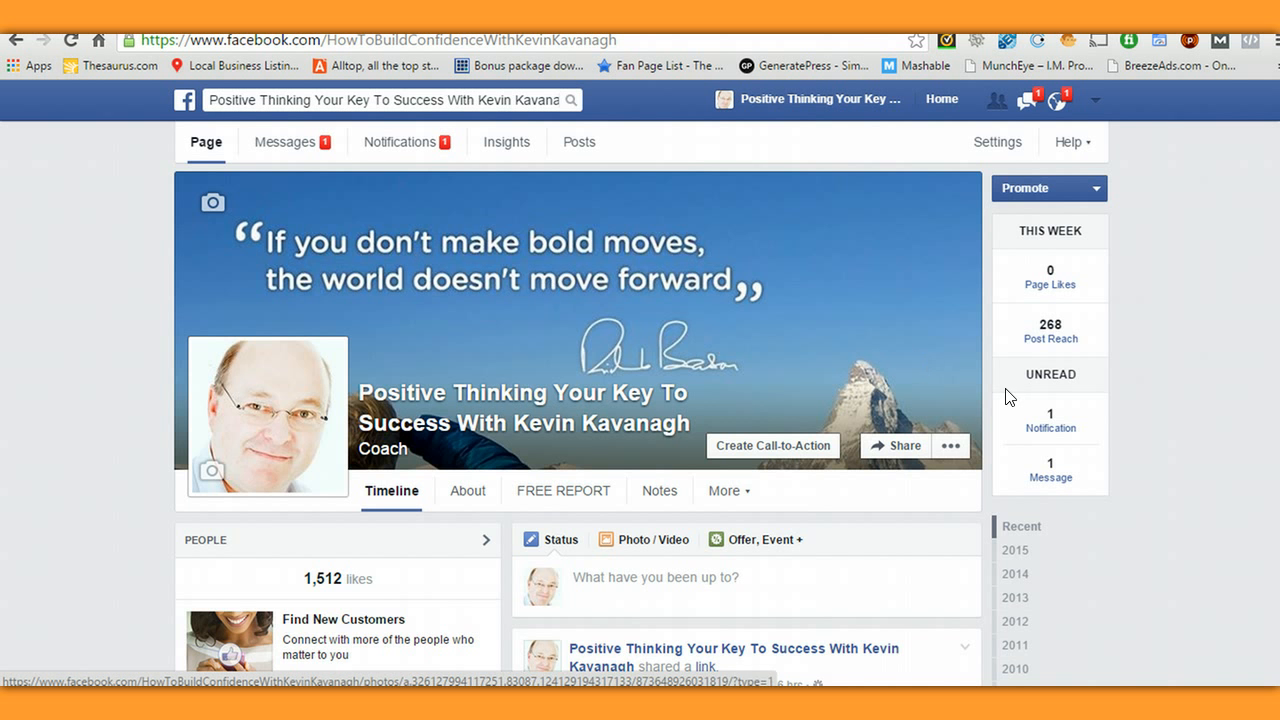
pyautogui.scroll(-3, 1007, 397)
pyautogui.scroll(-2, 1013, 403)
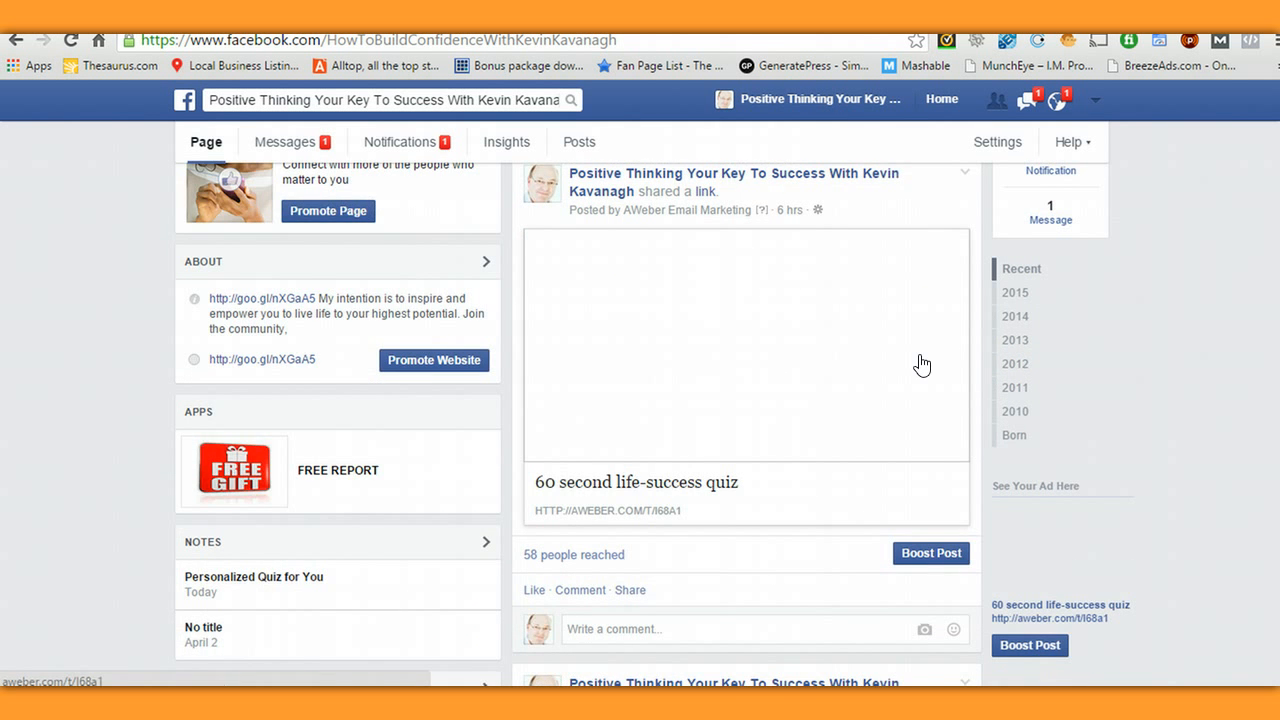
pyautogui.scroll(1, 921, 365)
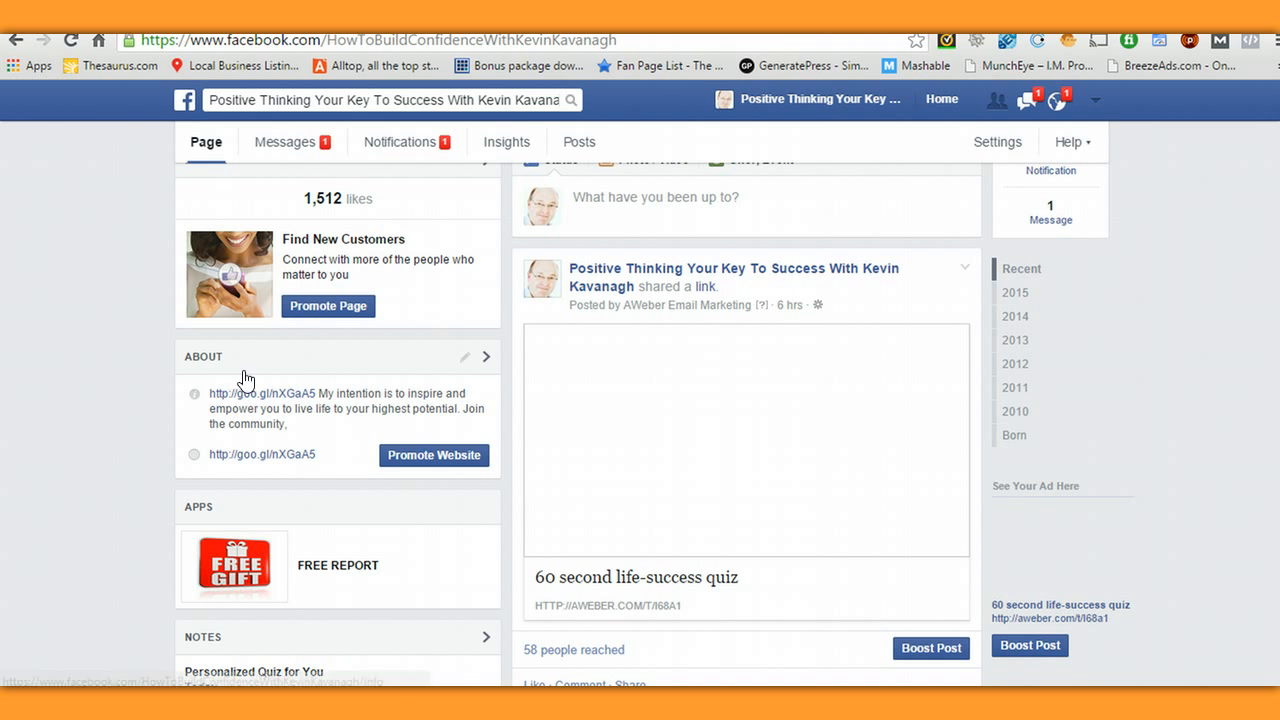
# - Open the page info from the About section and examine its fields down to the Facebook Page ID, highlighting that ID
pyautogui.click(468, 362)
pyautogui.click(460, 413)
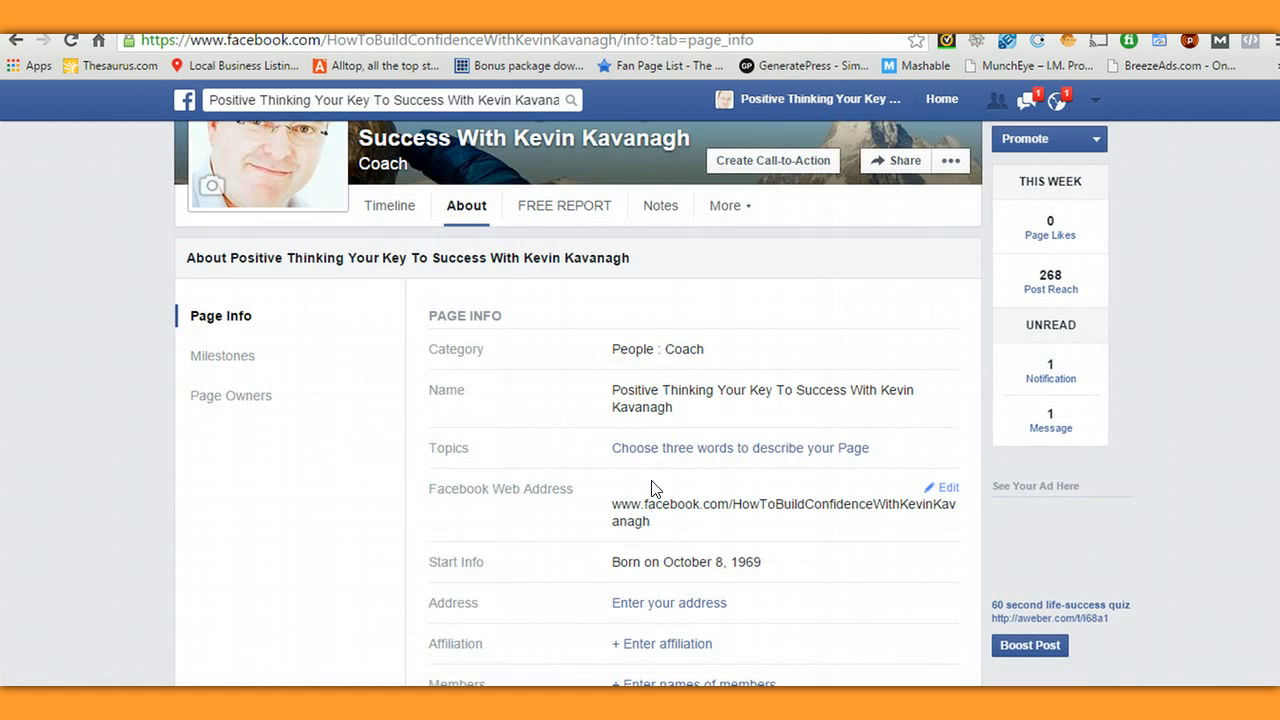
pyautogui.scroll(-2, 652, 488)
pyautogui.scroll(-2, 678, 490)
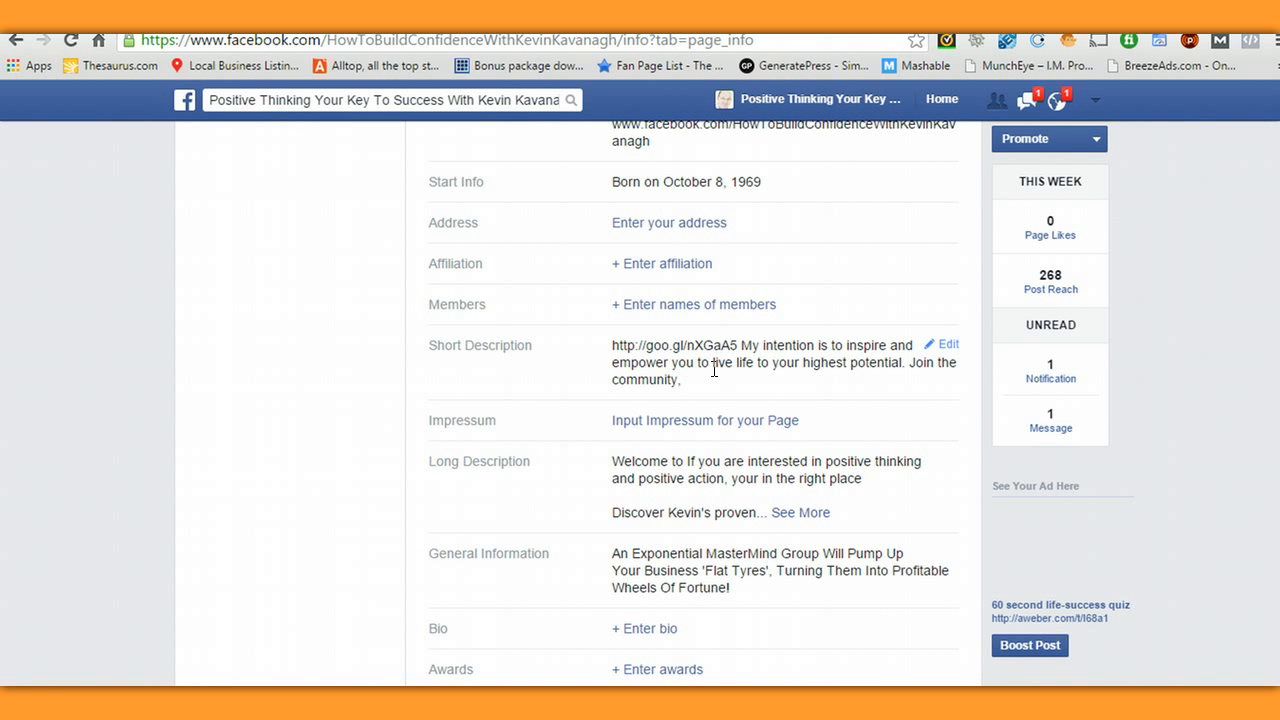
pyautogui.scroll(-3, 631, 394)
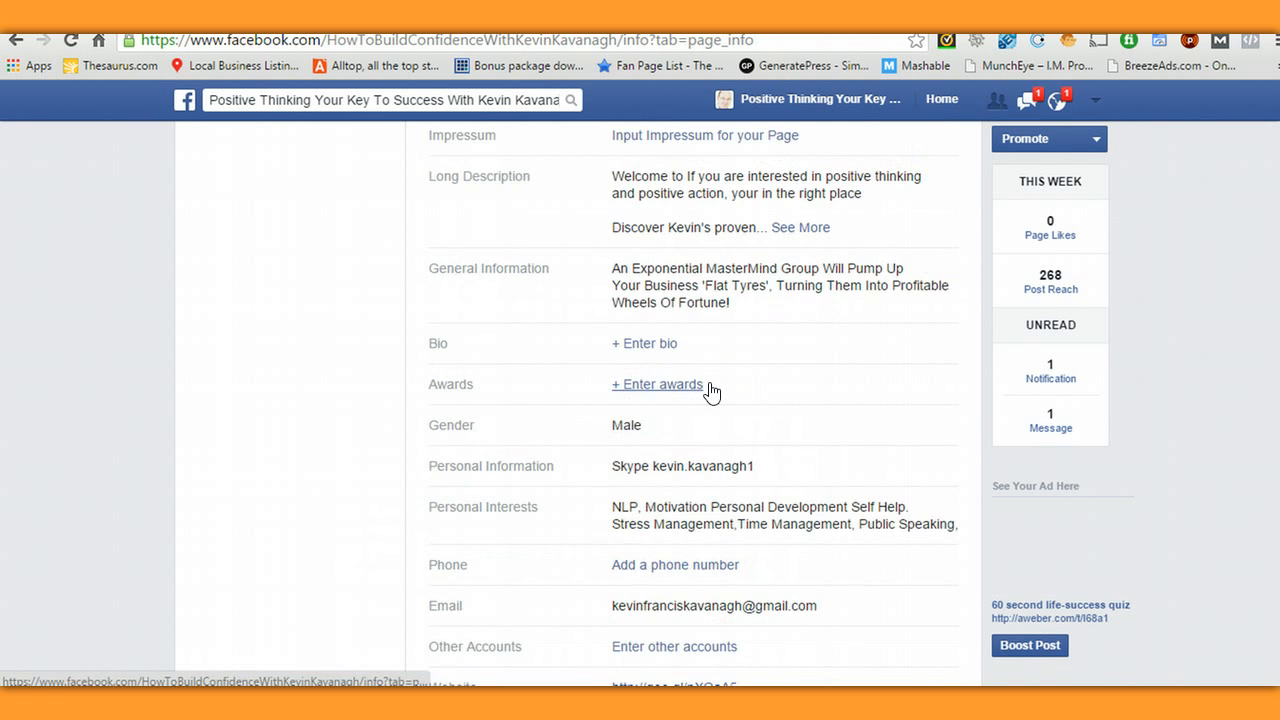
pyautogui.scroll(-2, 634, 389)
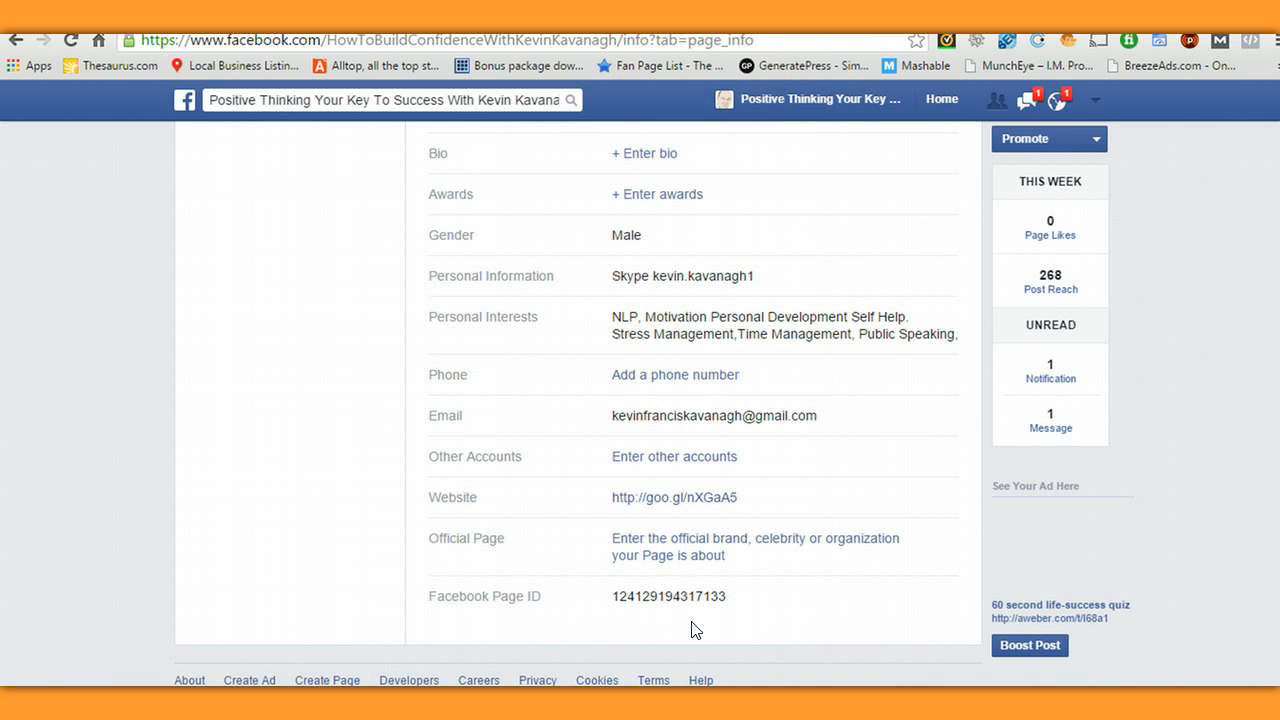
pyautogui.moveTo(607, 603); pyautogui.dragTo(745, 600)
# - Go back to the page's timeline and view the shared 60 second life-success quiz post
pyautogui.scroll(6, 730, 560)
pyautogui.scroll(5, 715, 502)
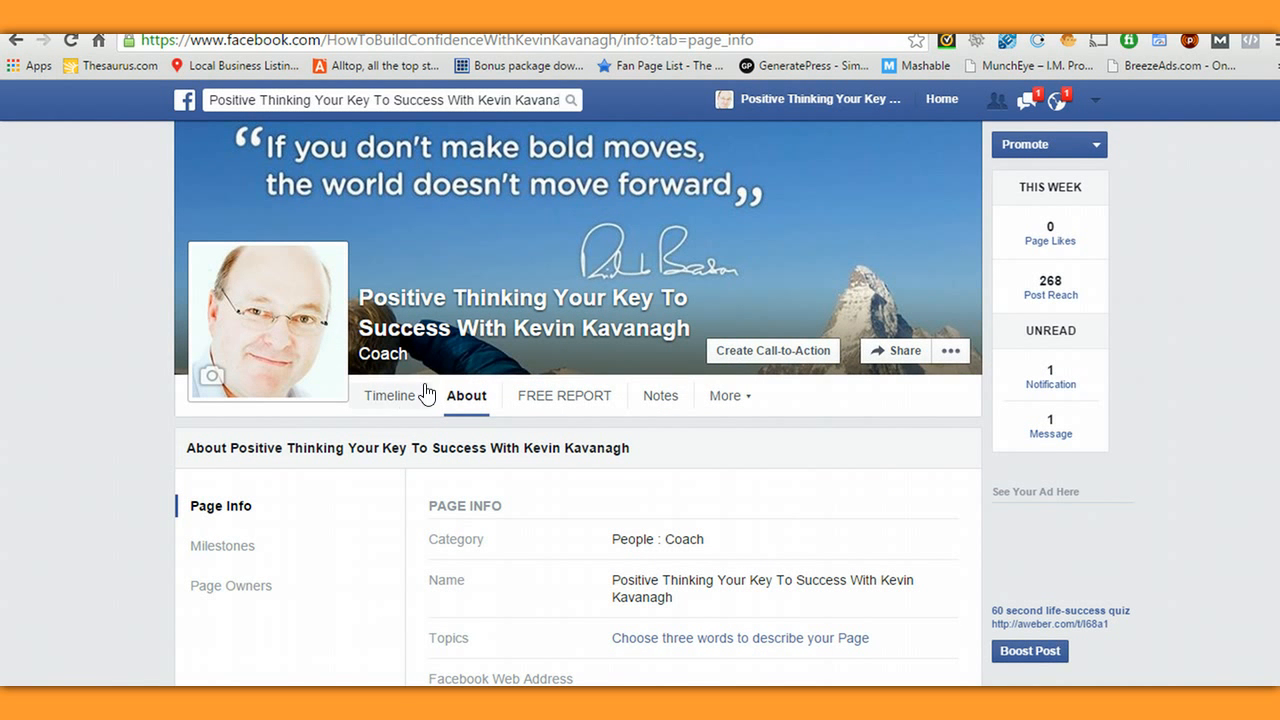
pyautogui.scroll(1, 855, 122)
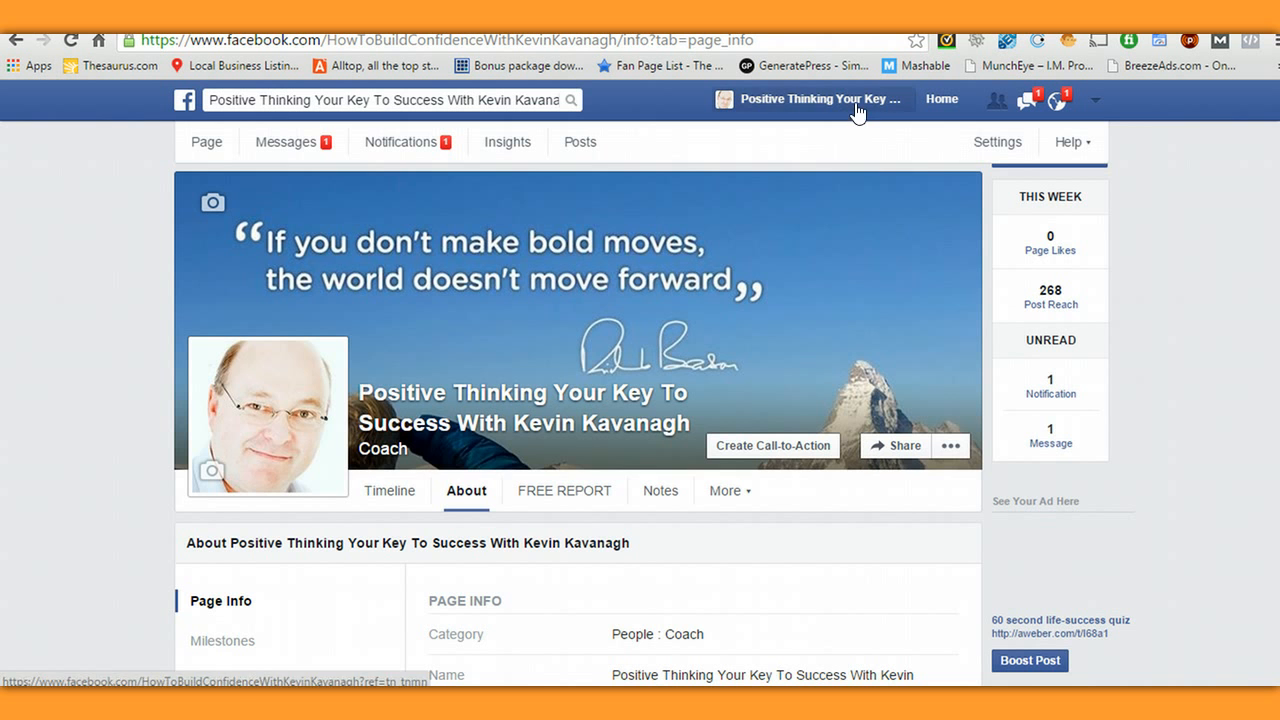
pyautogui.click(205, 145)
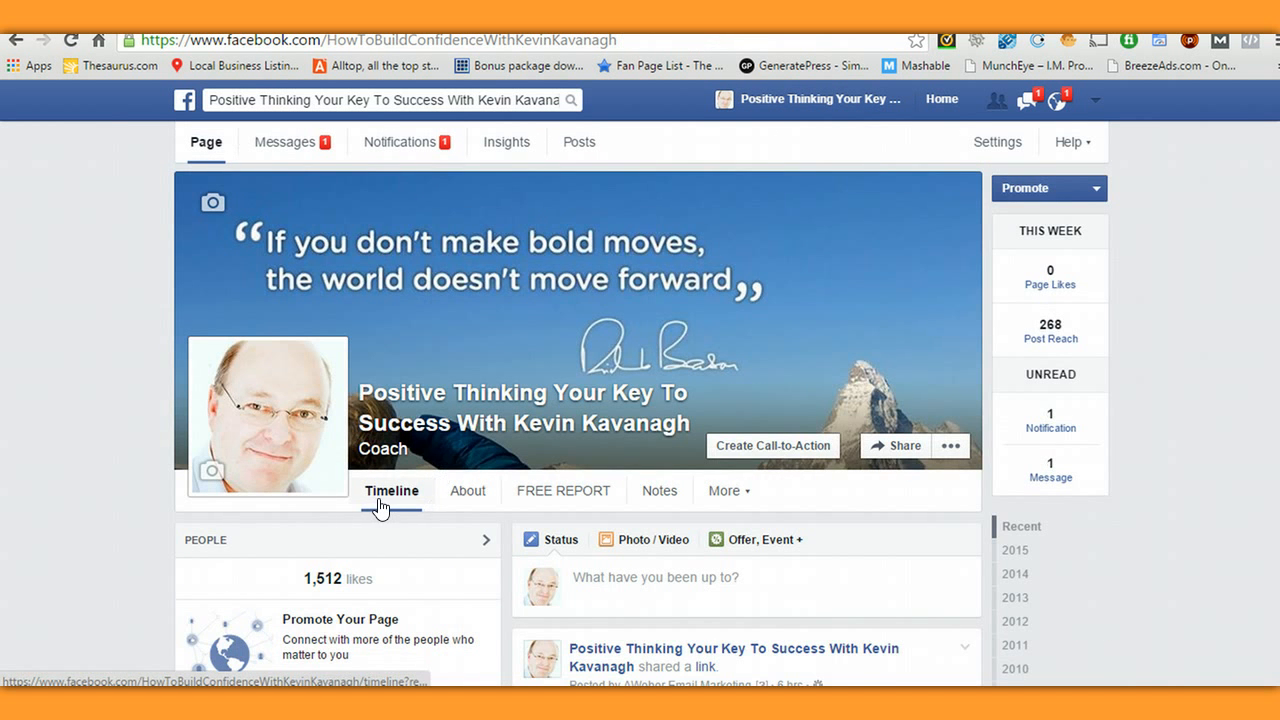
pyautogui.scroll(-4, 580, 557)
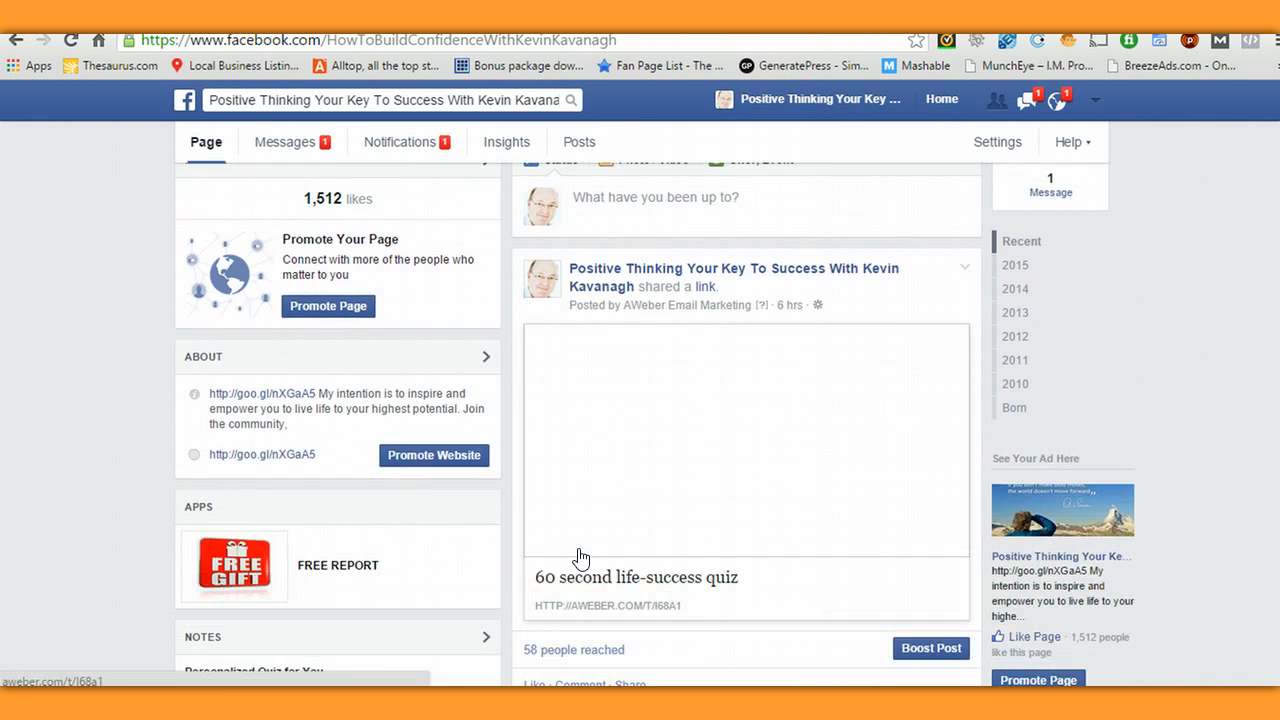
pyautogui.scroll(2, 580, 557)
pyautogui.scroll(-3, 603, 540)
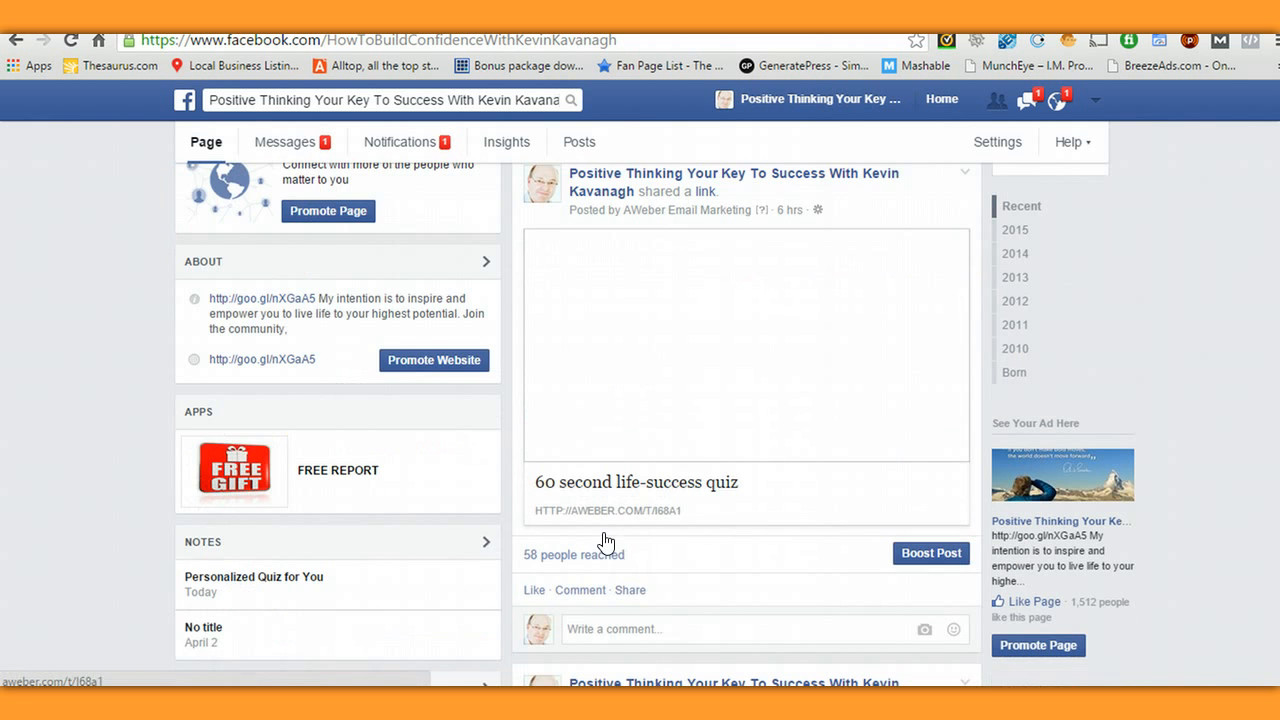
# - Look through the recent timeline posts down to the Personalized Quiz for You note and return to the page header
pyautogui.scroll(-7, 652, 487)
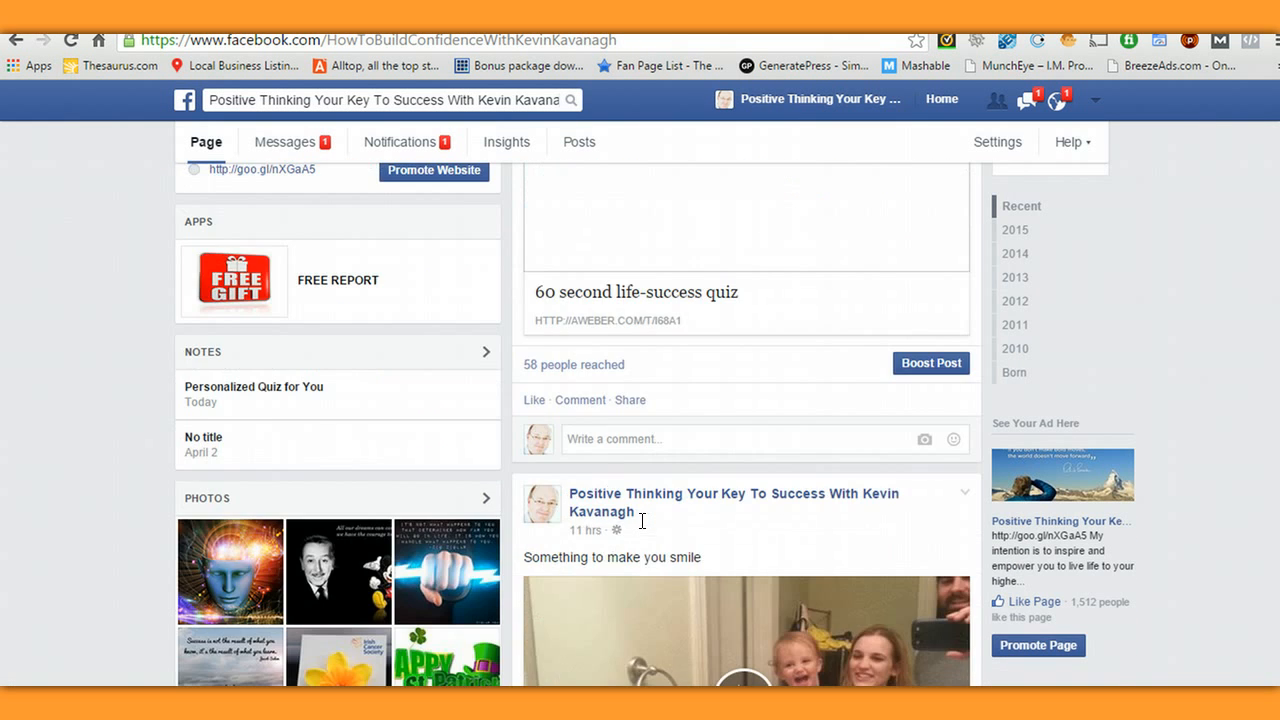
pyautogui.scroll(-1, 600, 535)
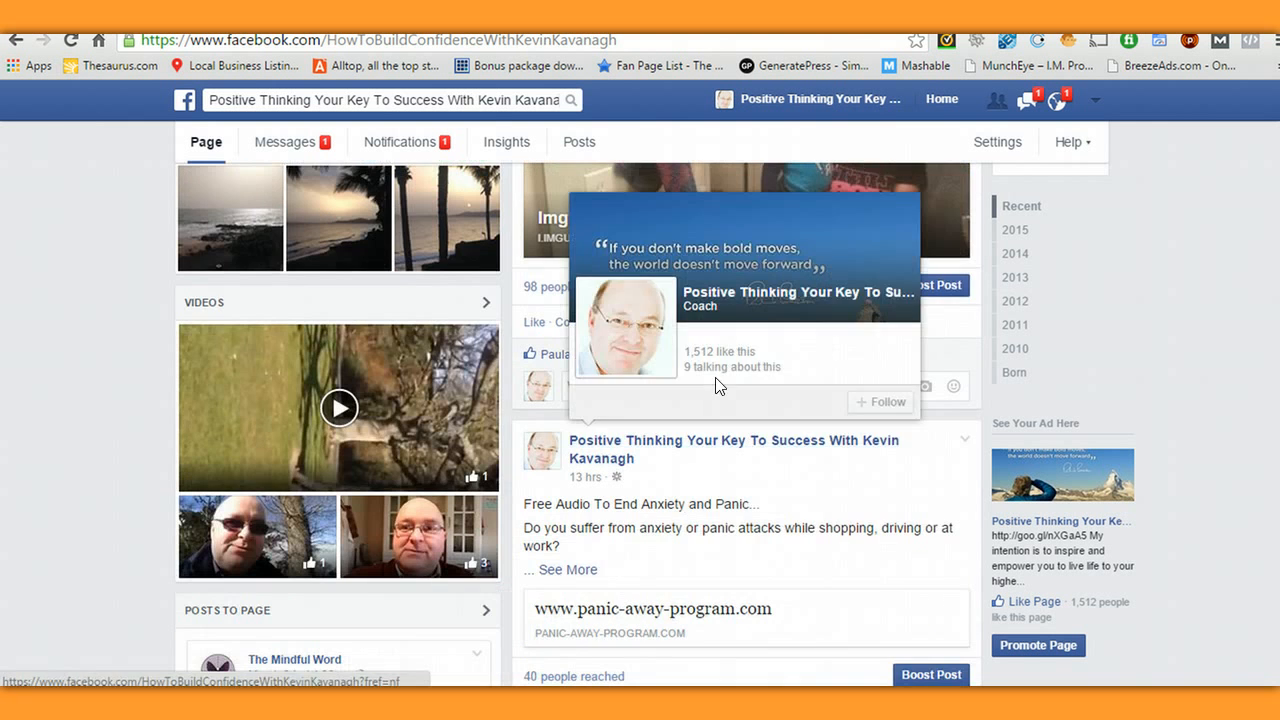
pyautogui.scroll(-5, 466, 518)
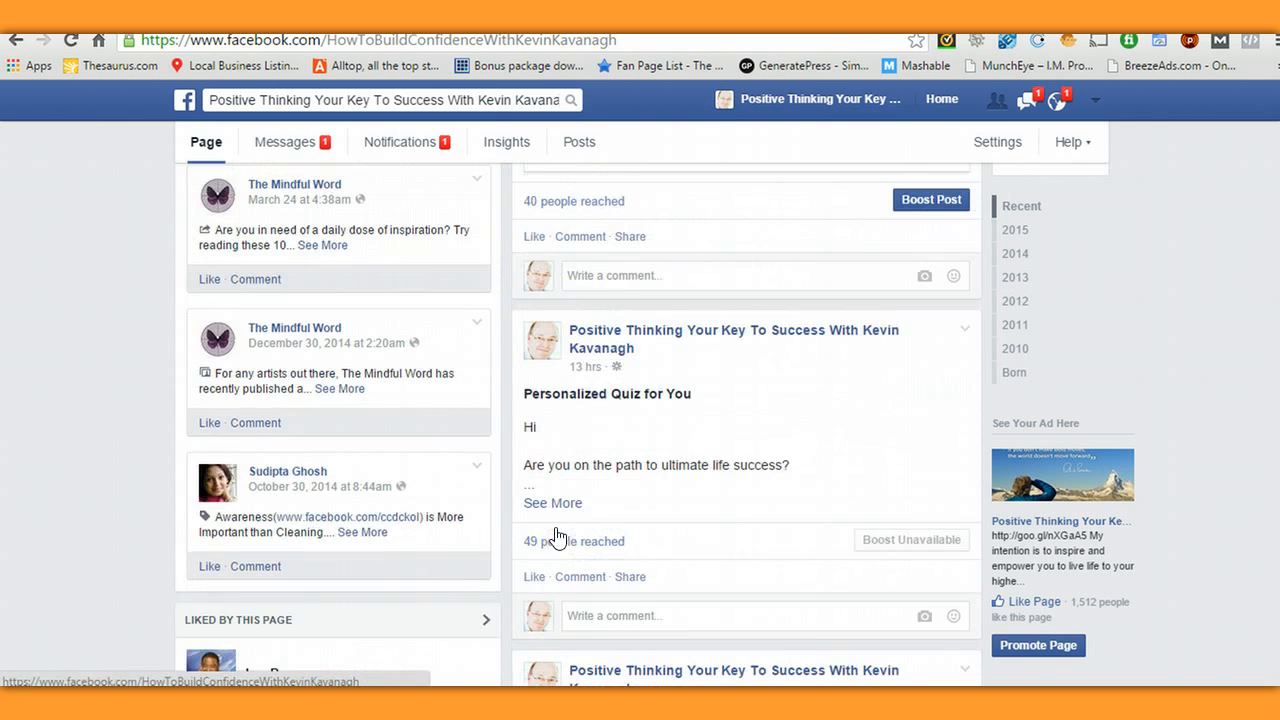
pyautogui.scroll(14, 585, 543)
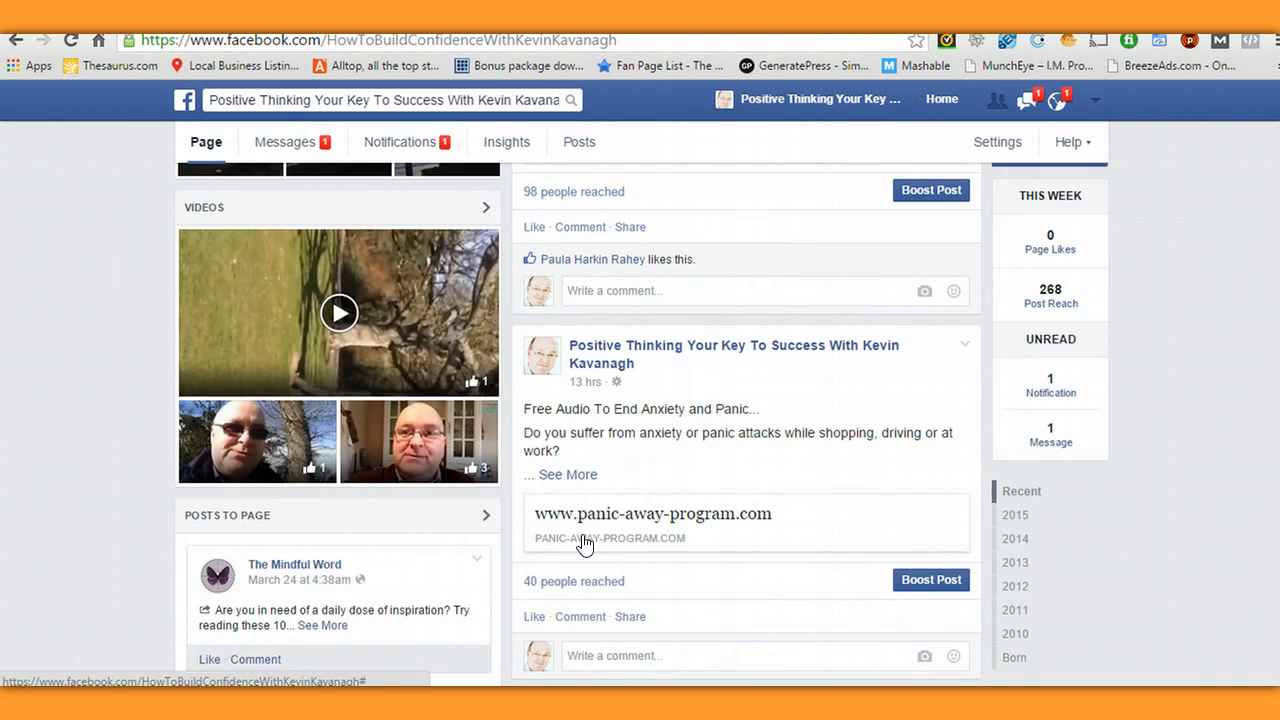
pyautogui.scroll(4, 590, 543)
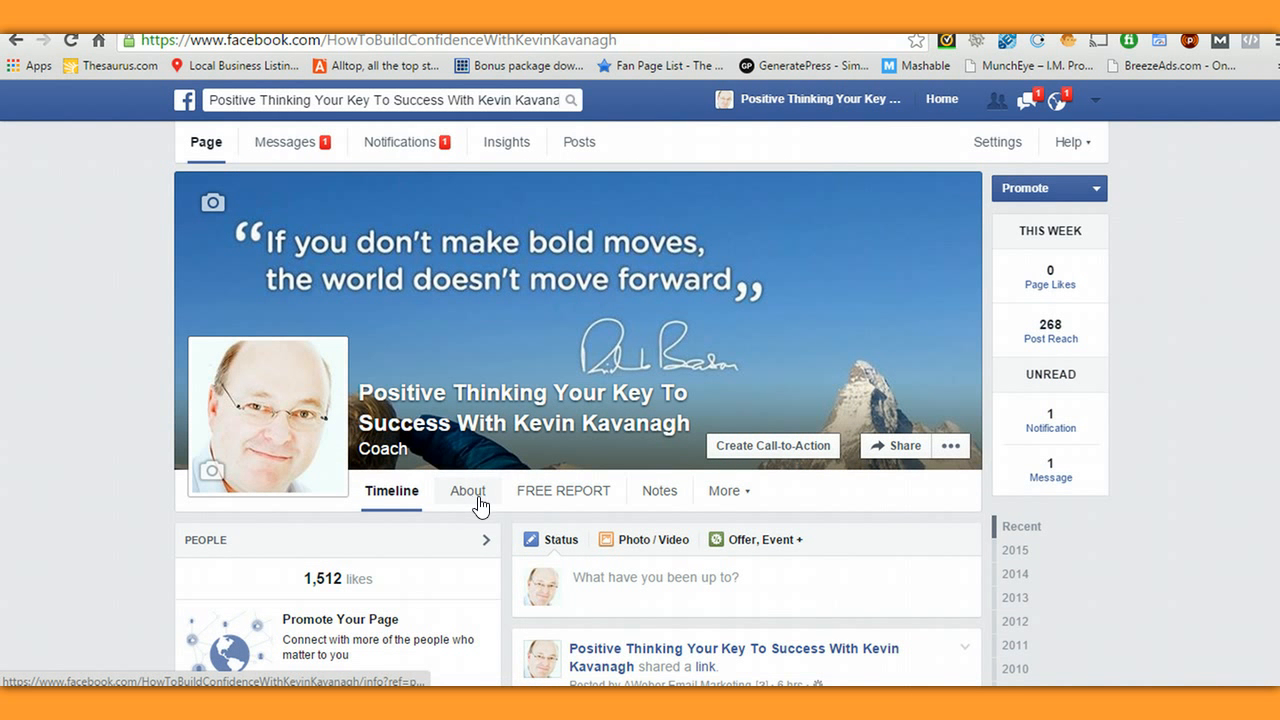
# - Revisit the page info in the About section
pyautogui.click(477, 500)
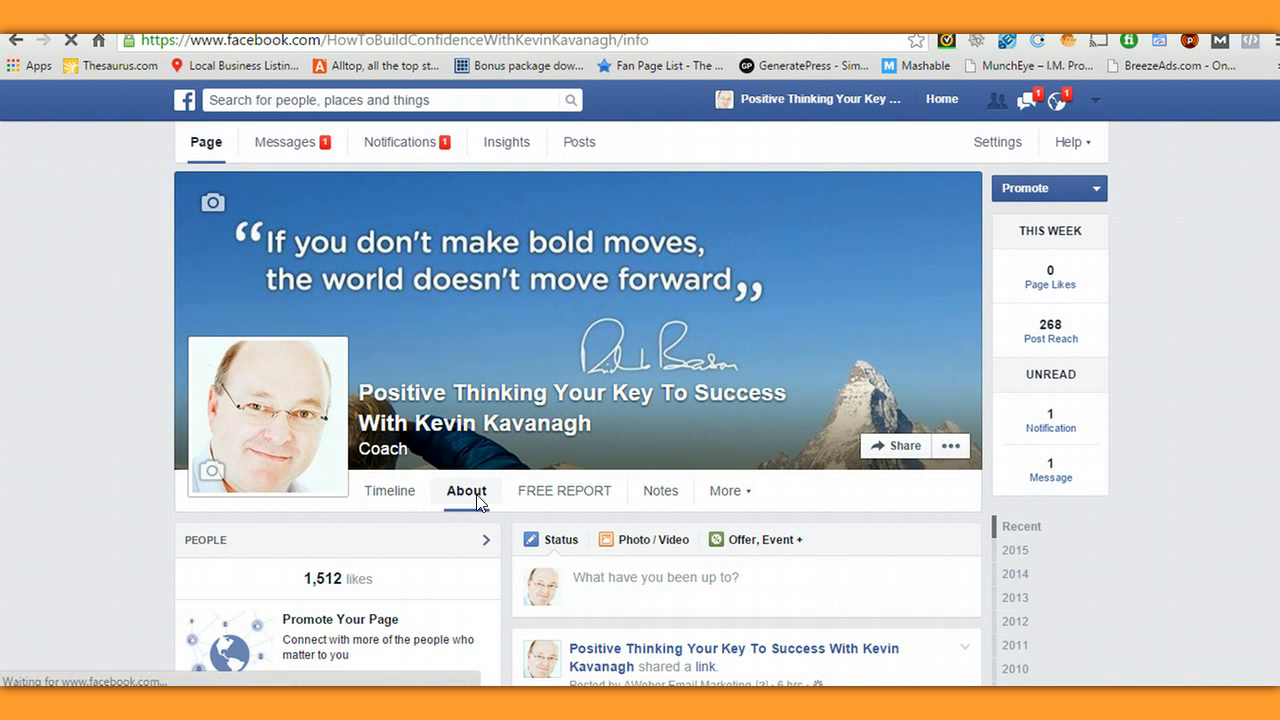
pyautogui.scroll(-2, 450, 525)
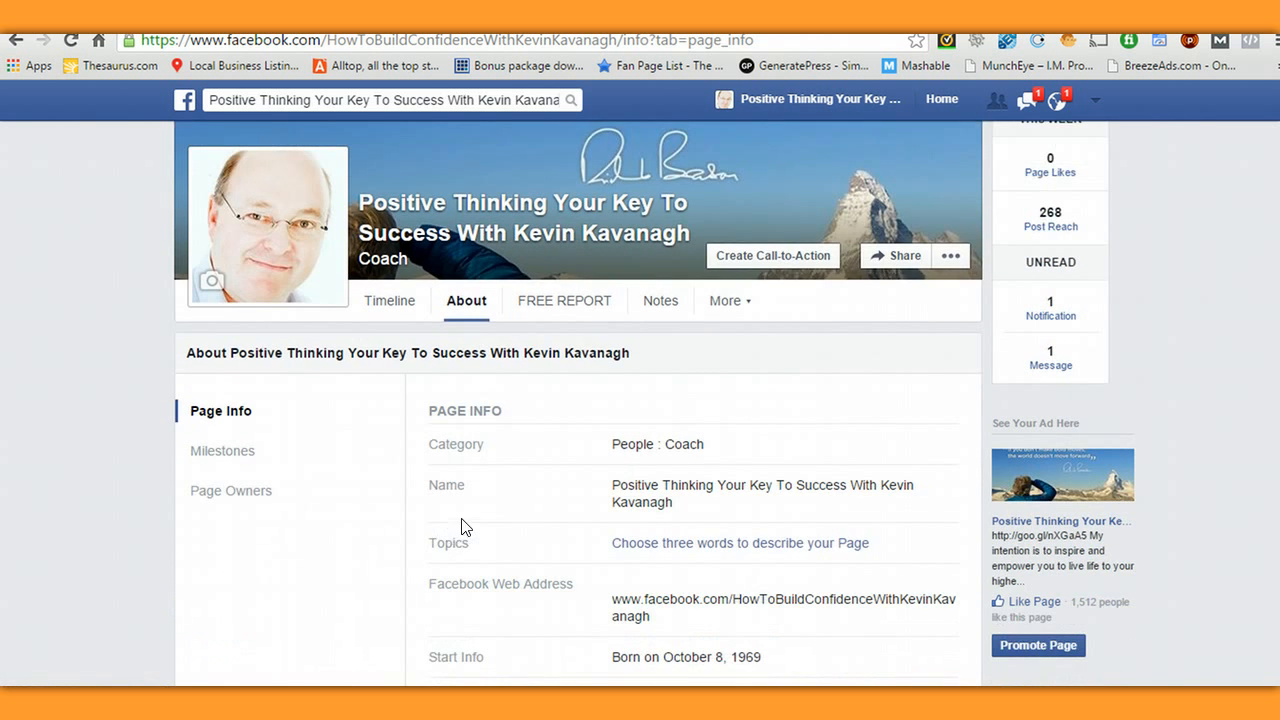
pyautogui.scroll(2, 463, 526)
# - Open the page's FREE REPORT section and examine the offer from its headline down to the request button and footer
pyautogui.click(553, 491)
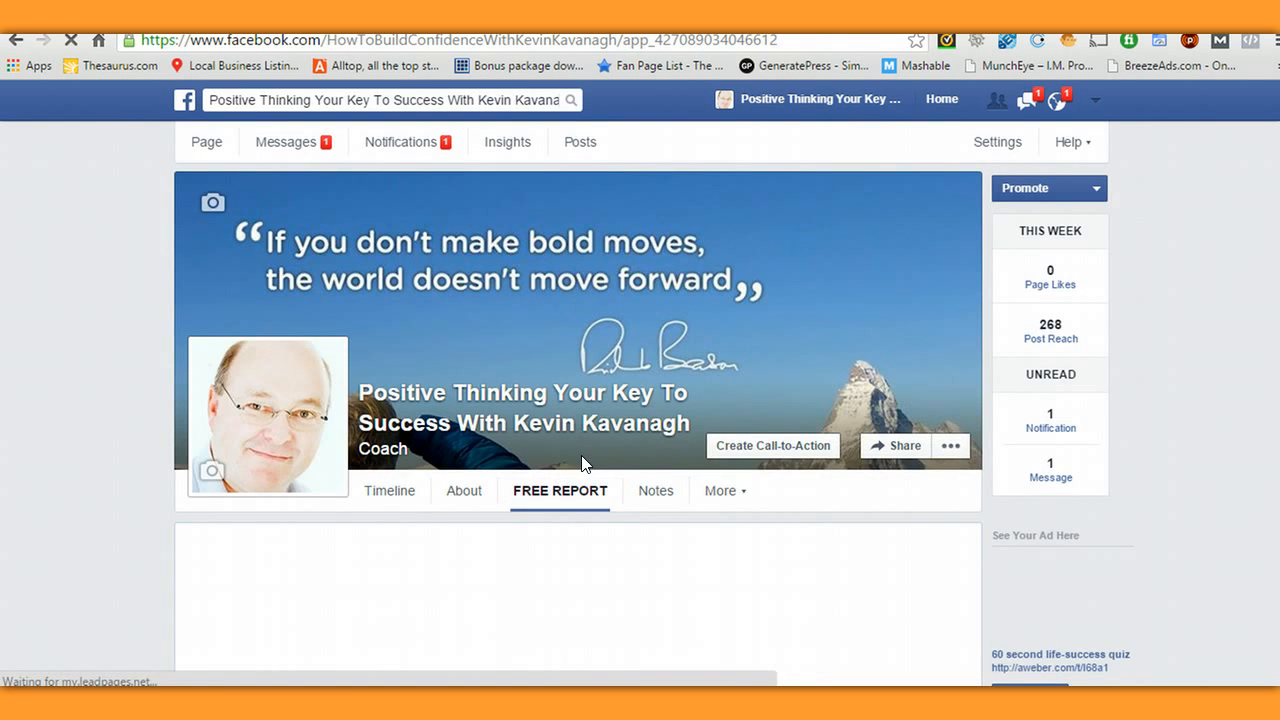
pyautogui.scroll(-3, 580, 475)
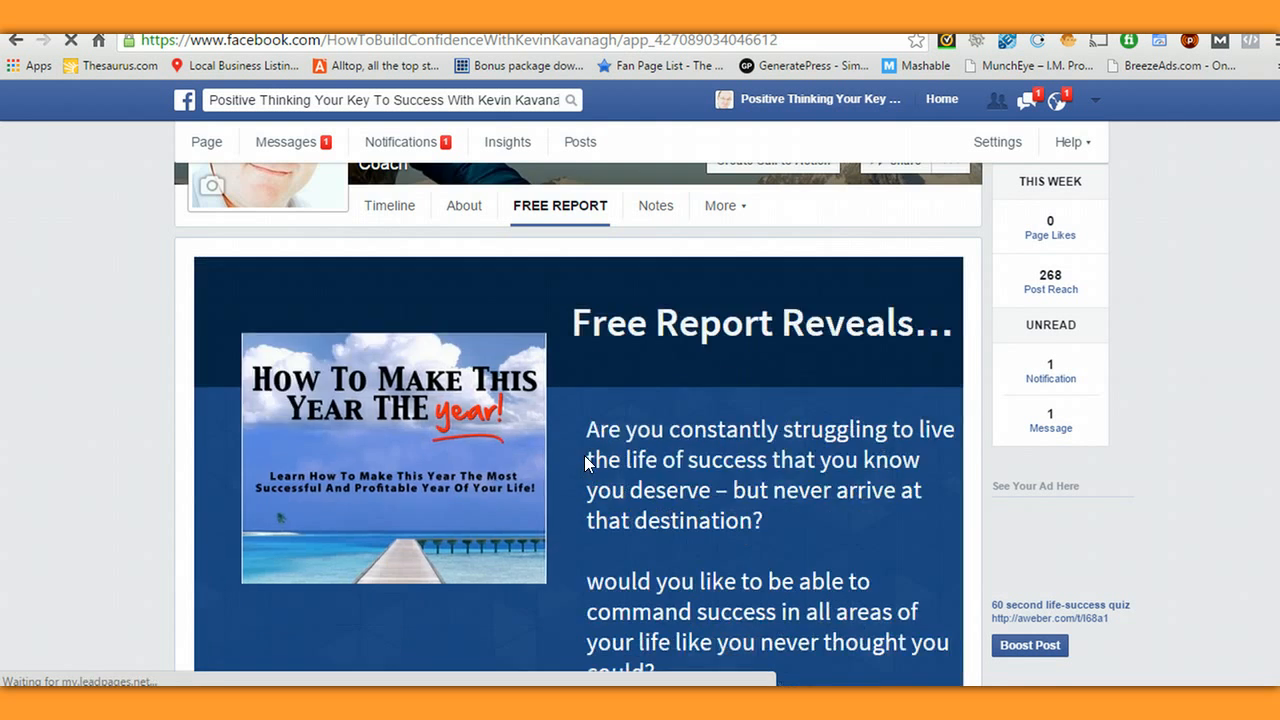
pyautogui.scroll(-2, 584, 456)
pyautogui.scroll(-3, 584, 455)
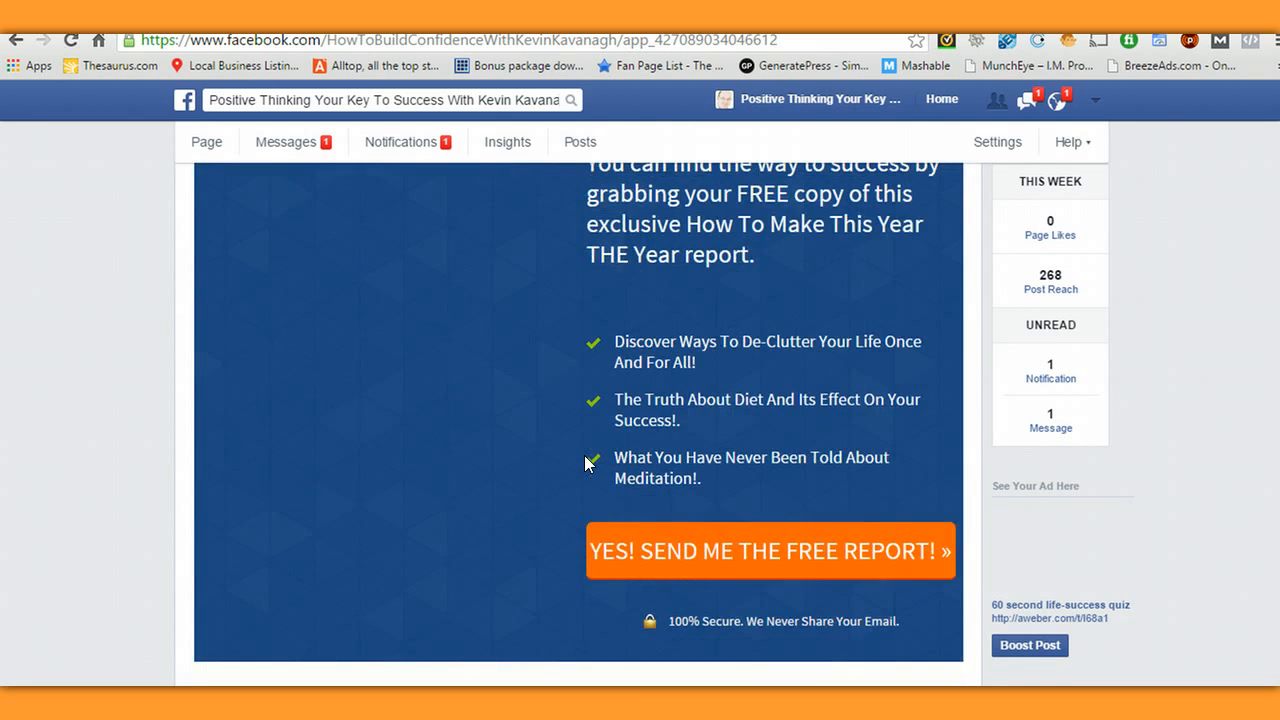
pyautogui.scroll(7, 585, 463)
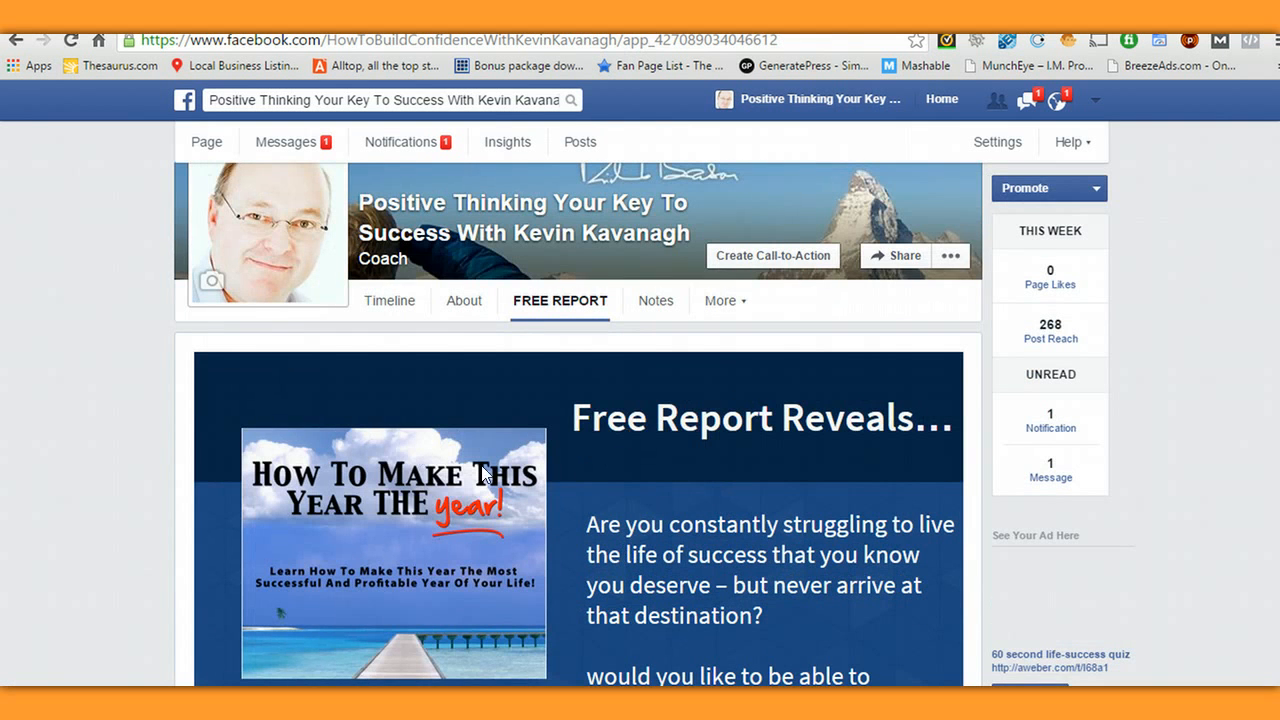
pyautogui.scroll(-3, 483, 412)
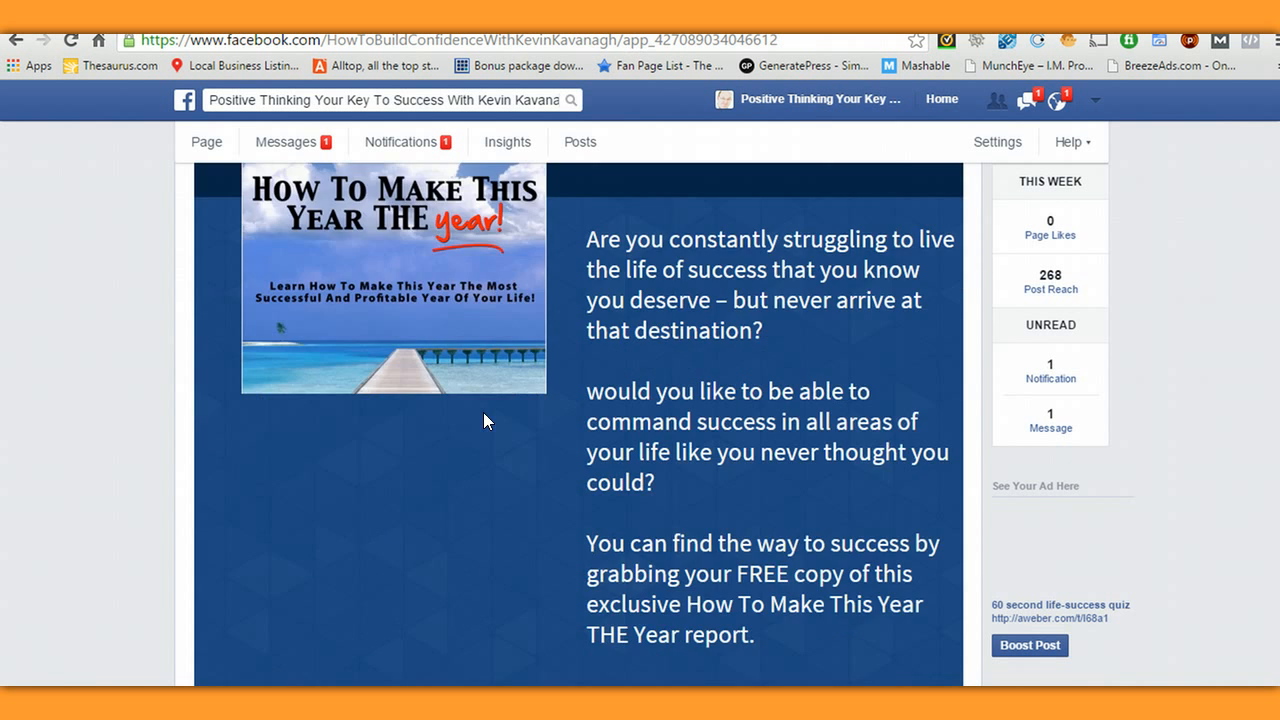
pyautogui.scroll(-4, 485, 420)
pyautogui.scroll(8, 622, 371)
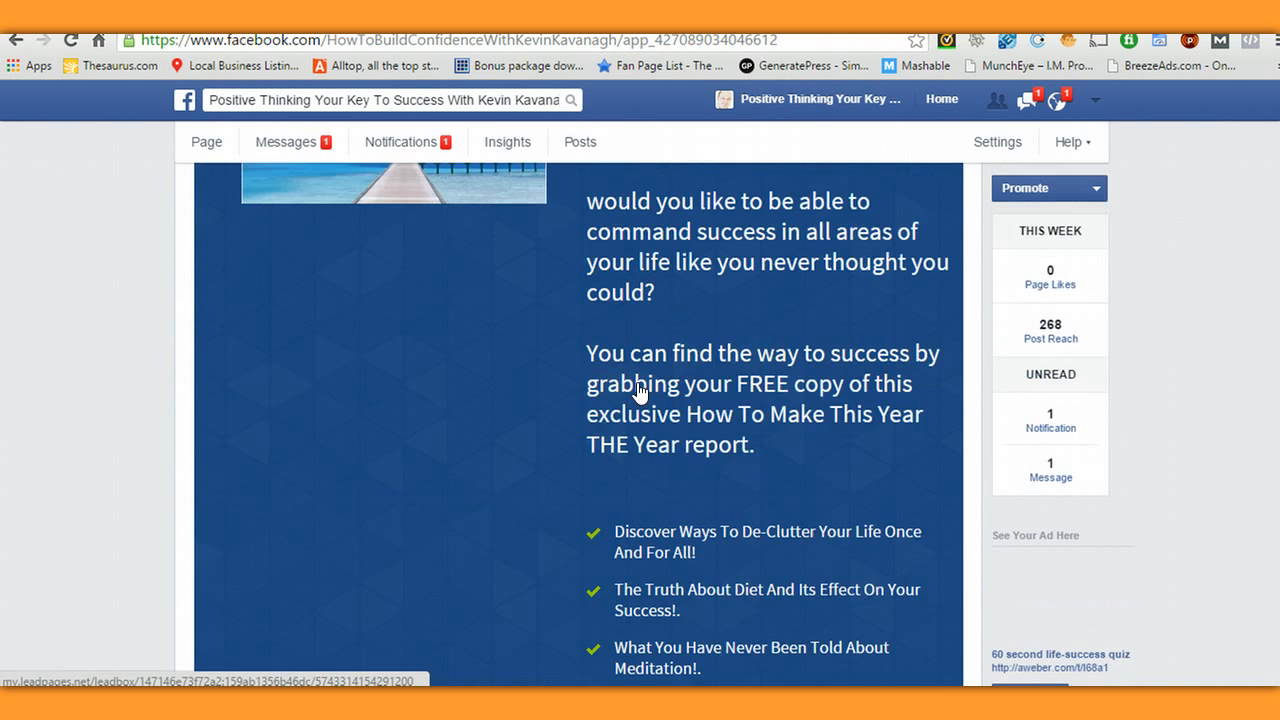
pyautogui.scroll(-5, 627, 394)
pyautogui.scroll(-3, 647, 436)
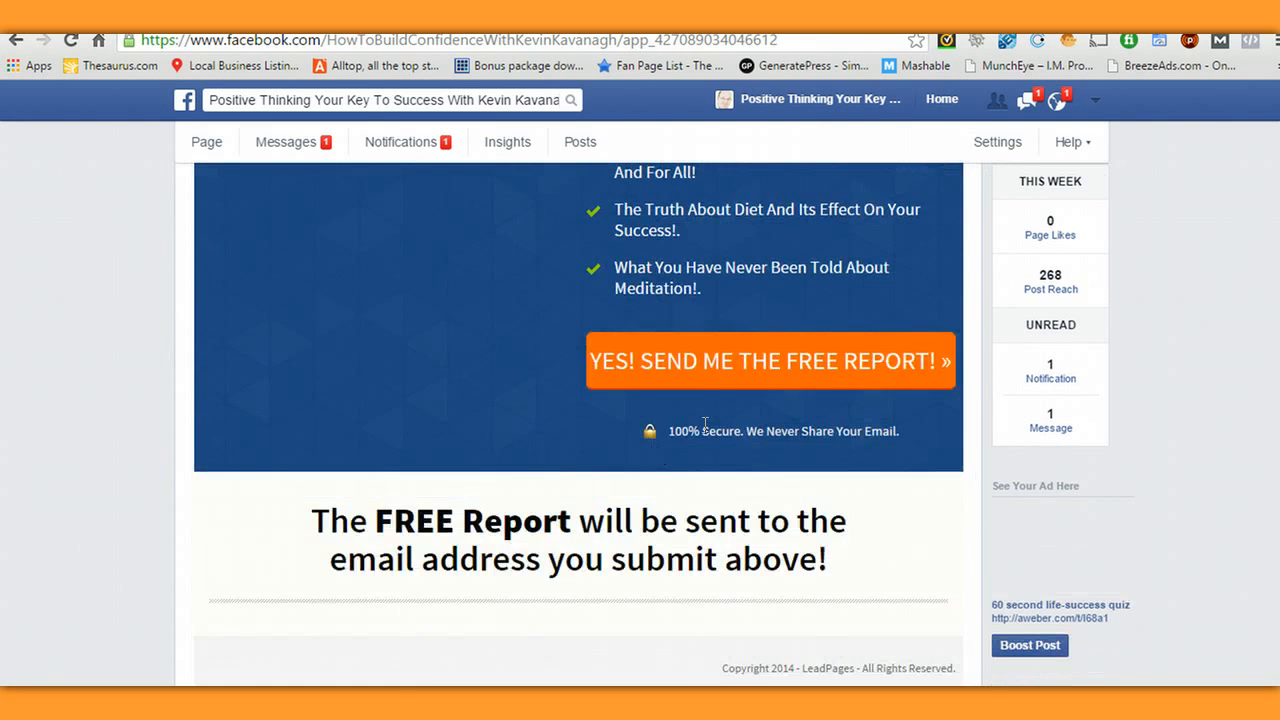
# - Bring up the free report's sign-up form, close it without submitting, and return to the start of the offer
pyautogui.click(706, 363)
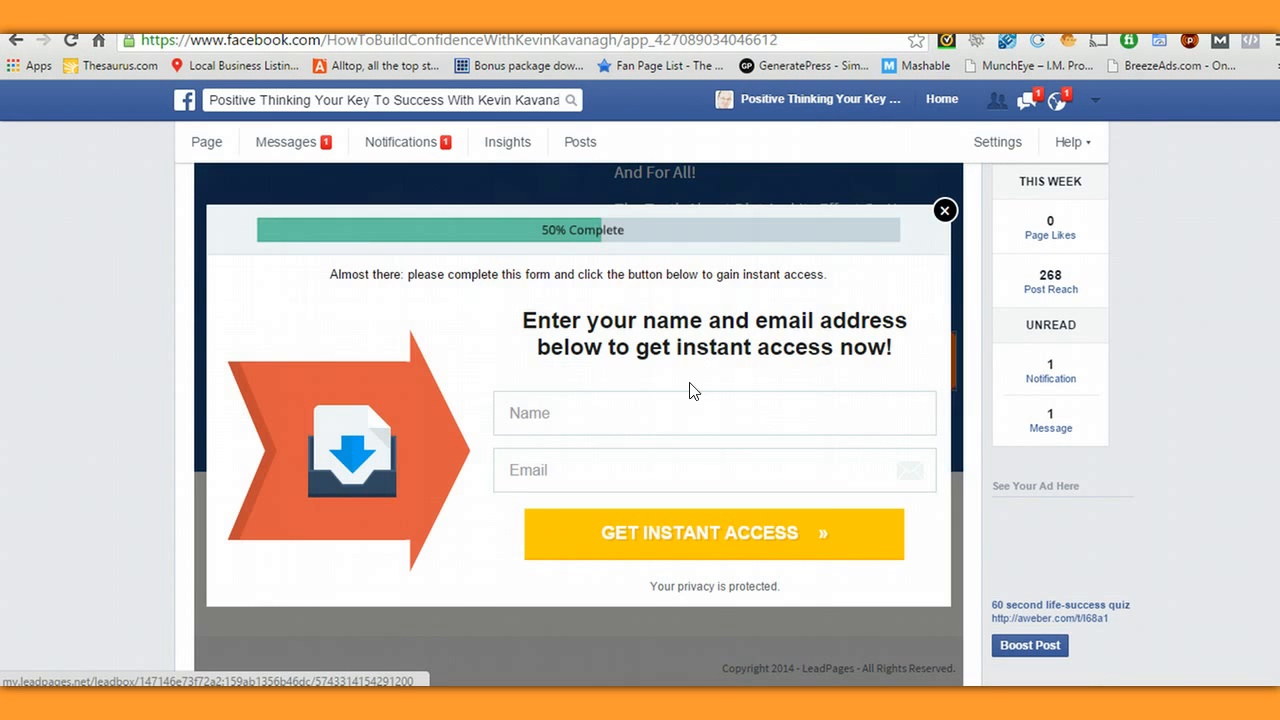
pyautogui.click(944, 211)
pyautogui.scroll(5, 642, 418)
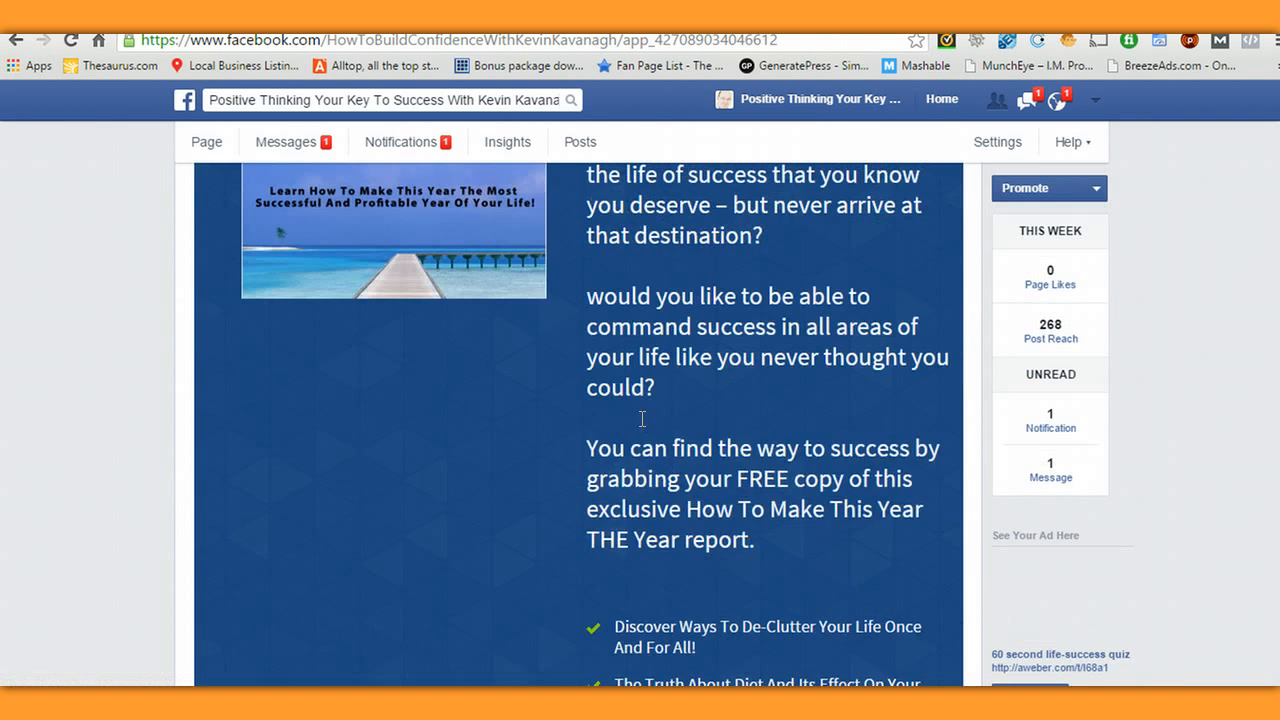
pyautogui.scroll(5, 642, 418)
pyautogui.scroll(-3, 550, 482)
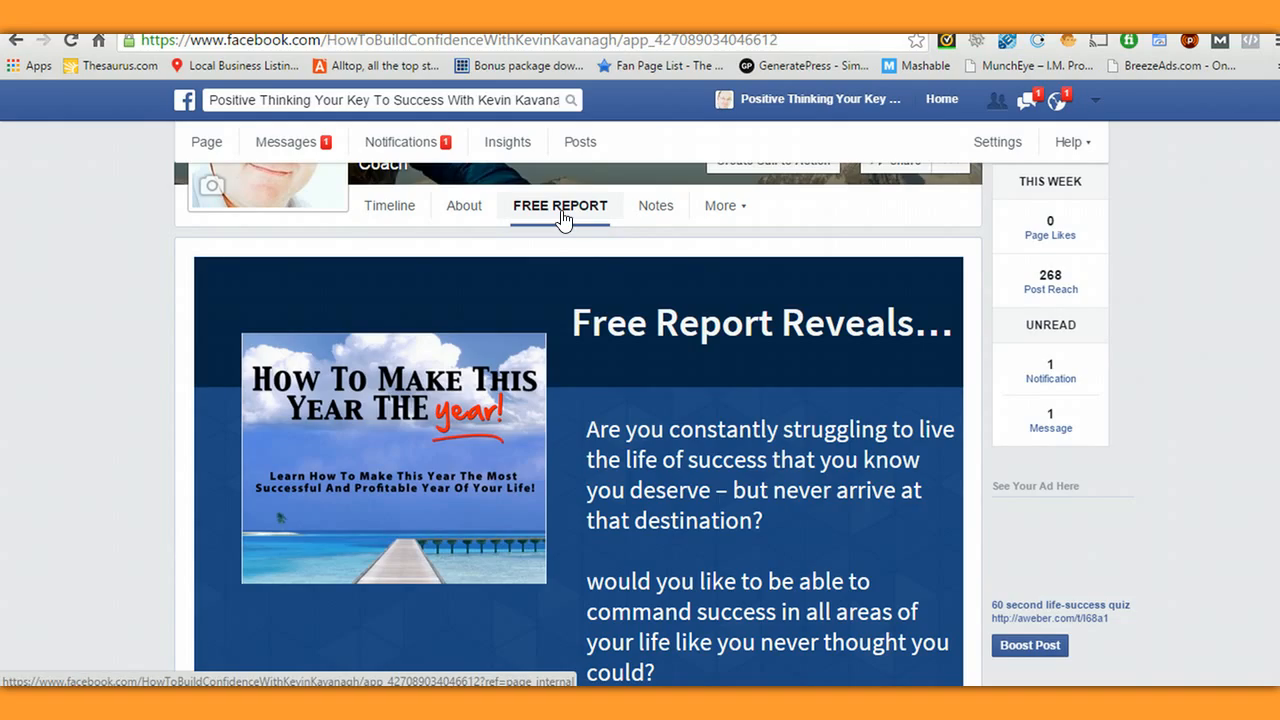
# - View the page's Notes section and return to the timeline through the page name on the Personalized Quiz for You note
pyautogui.click(657, 214)
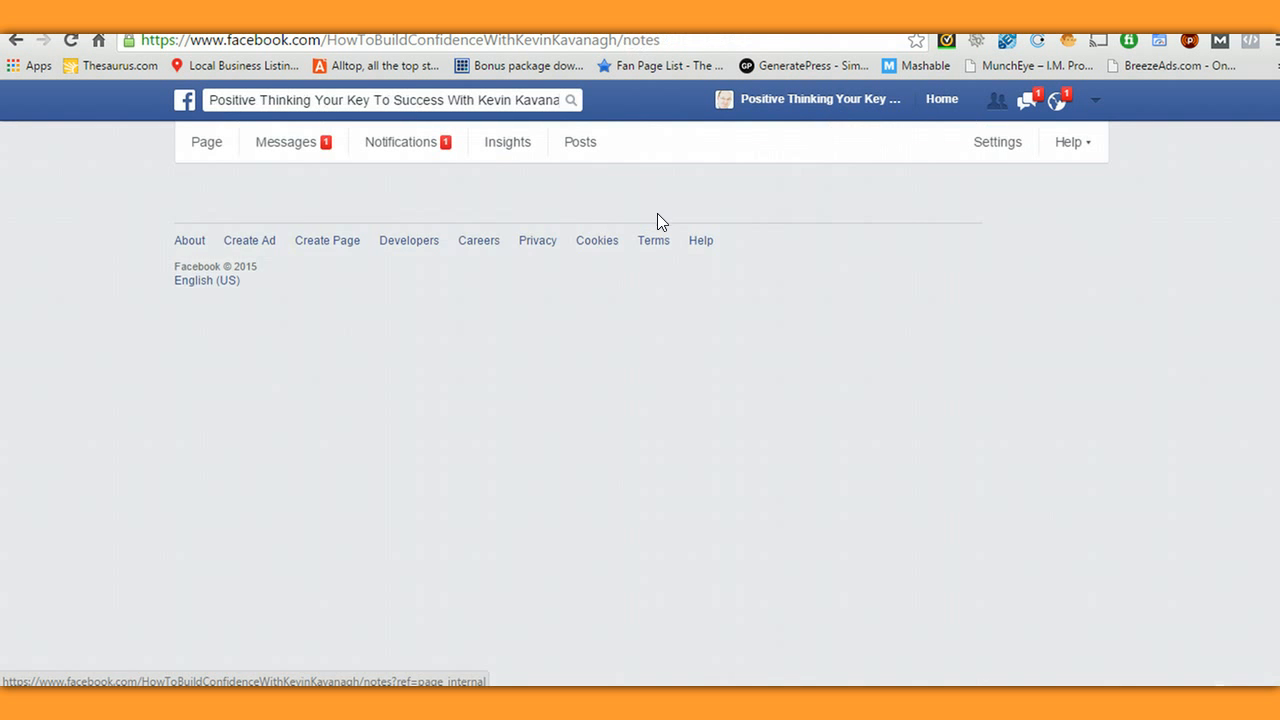
pyautogui.scroll(-3, 598, 378)
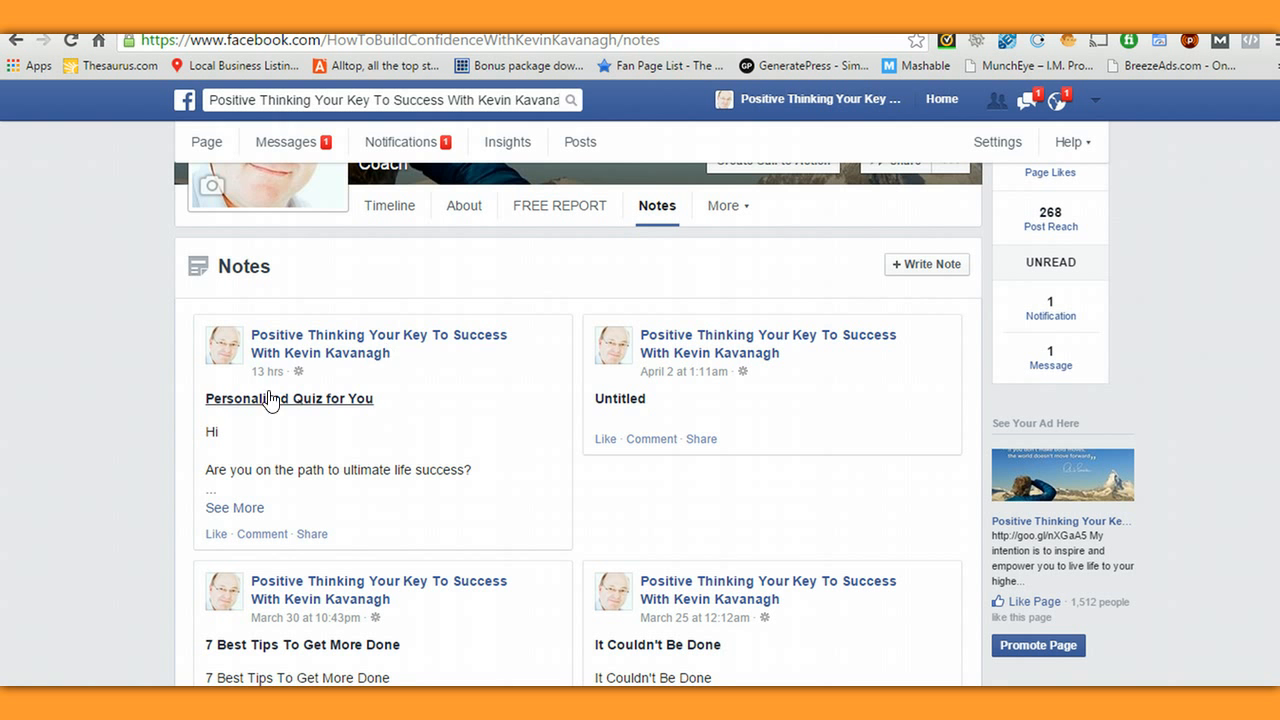
pyautogui.click(314, 352)
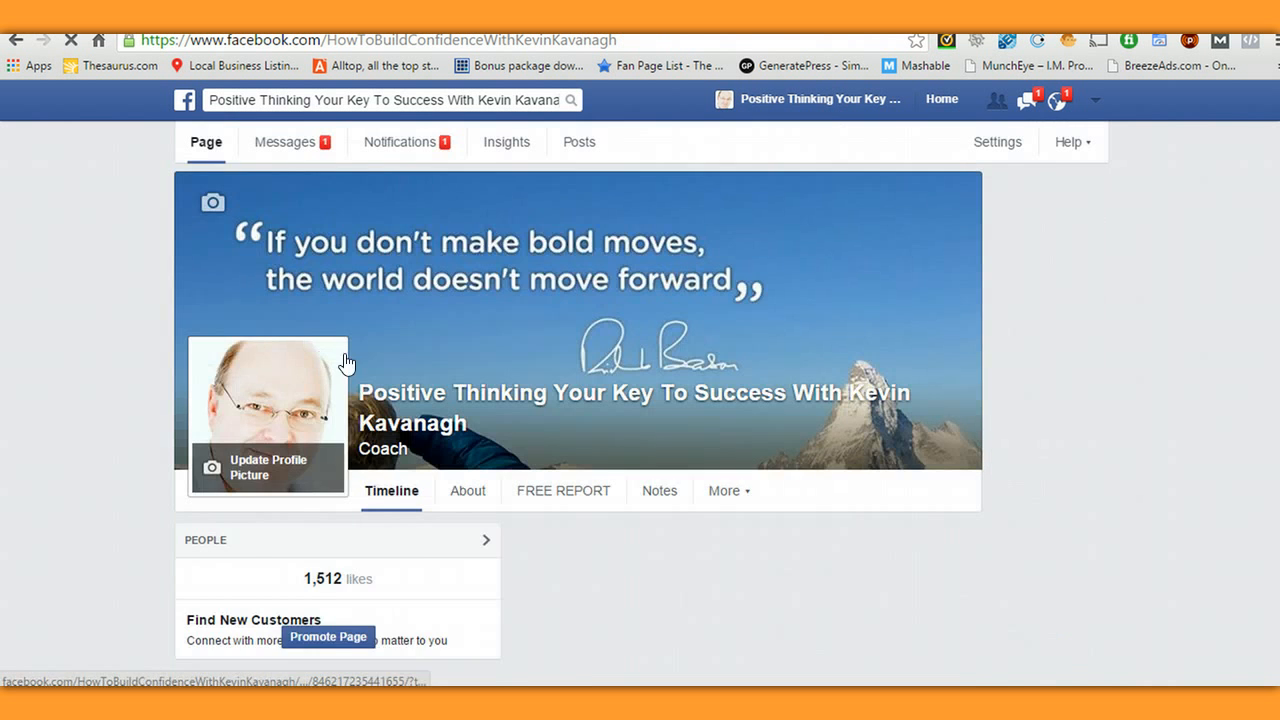
pyautogui.scroll(-3, 370, 366)
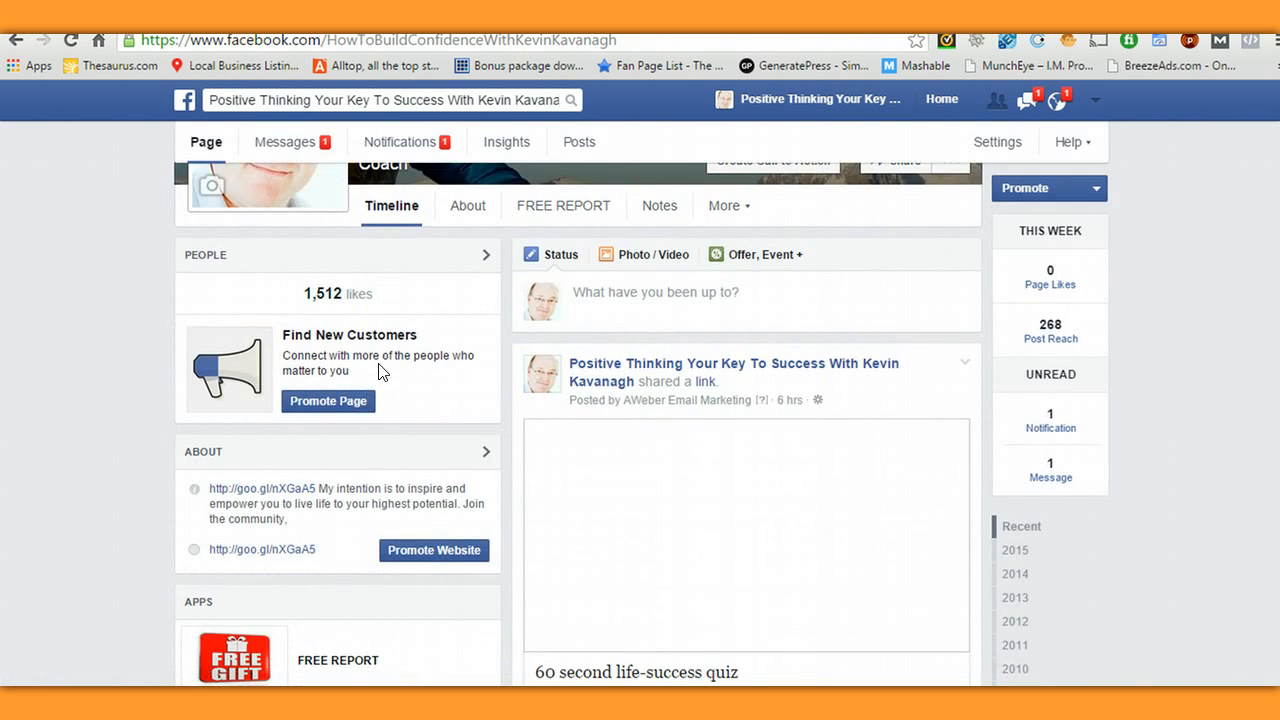
pyautogui.scroll(-3, 380, 371)
pyautogui.scroll(6, 434, 374)
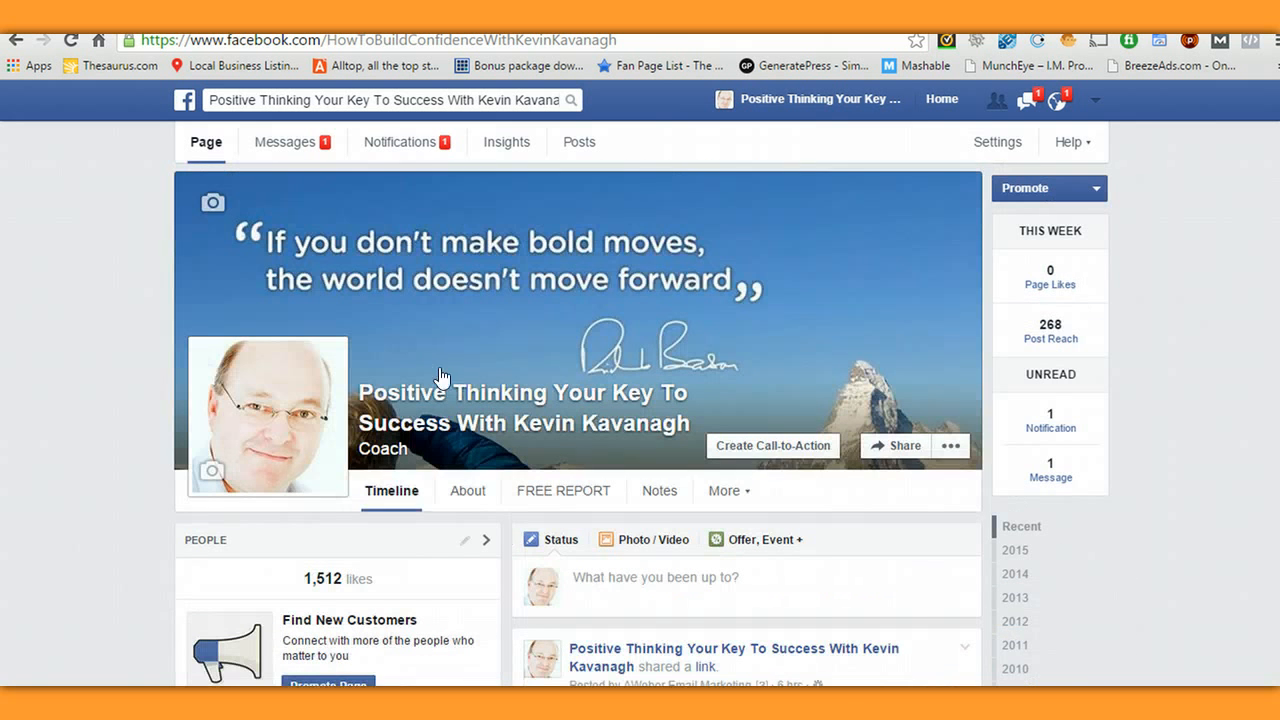
# - Open the full note "7 Best Tips To Get More Done" from the Notes section and read it to its closing product link
pyautogui.click(666, 496)
pyautogui.scroll(-3, 664, 500)
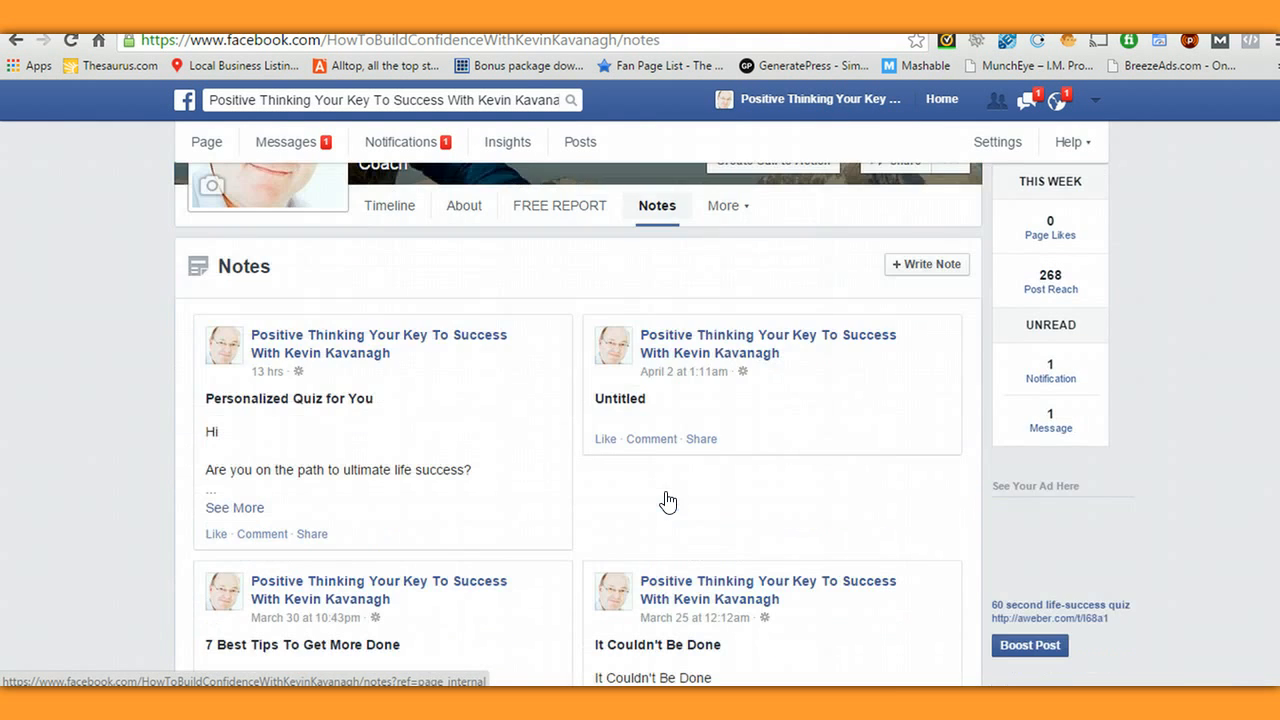
pyautogui.scroll(-3, 700, 390)
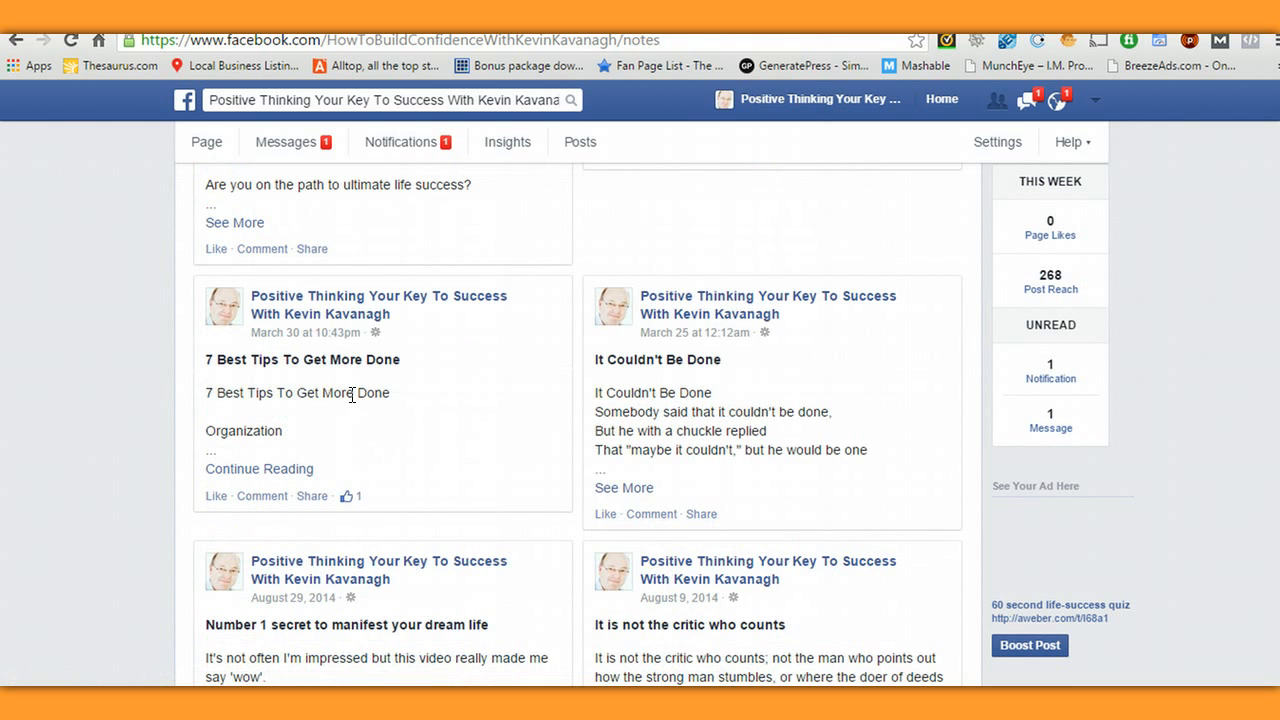
pyautogui.click(272, 478)
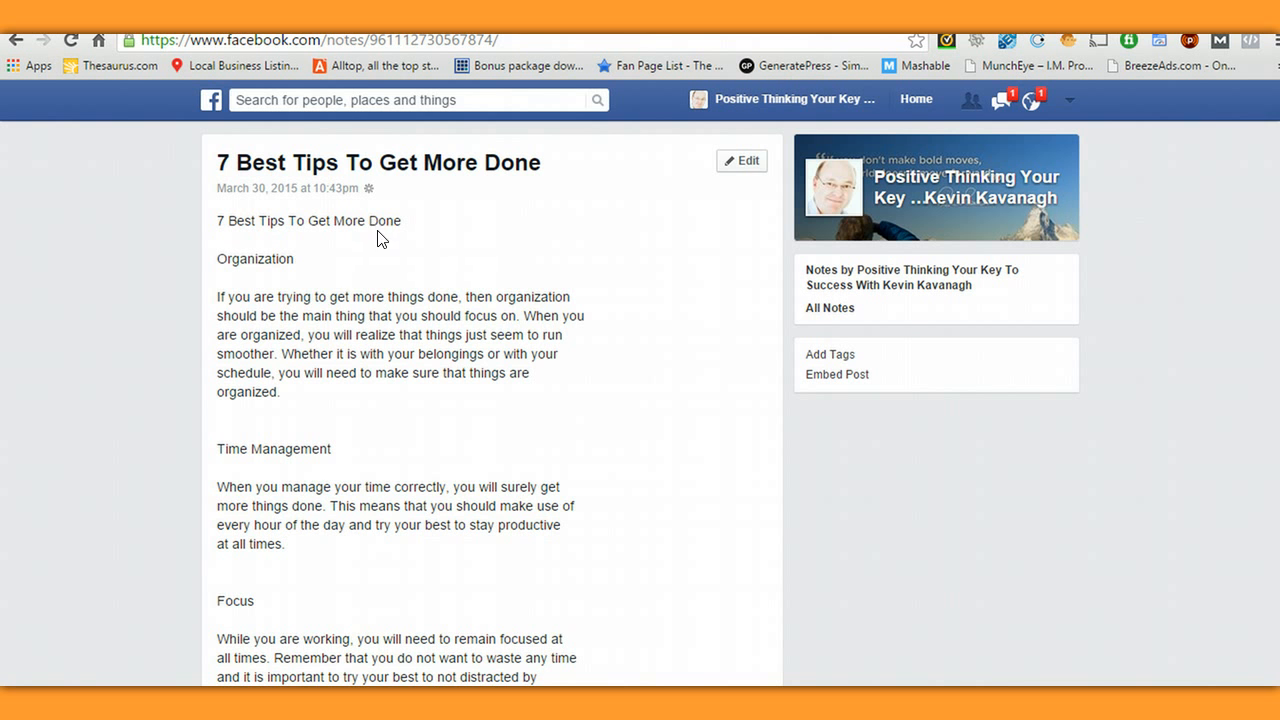
pyautogui.scroll(-3, 358, 272)
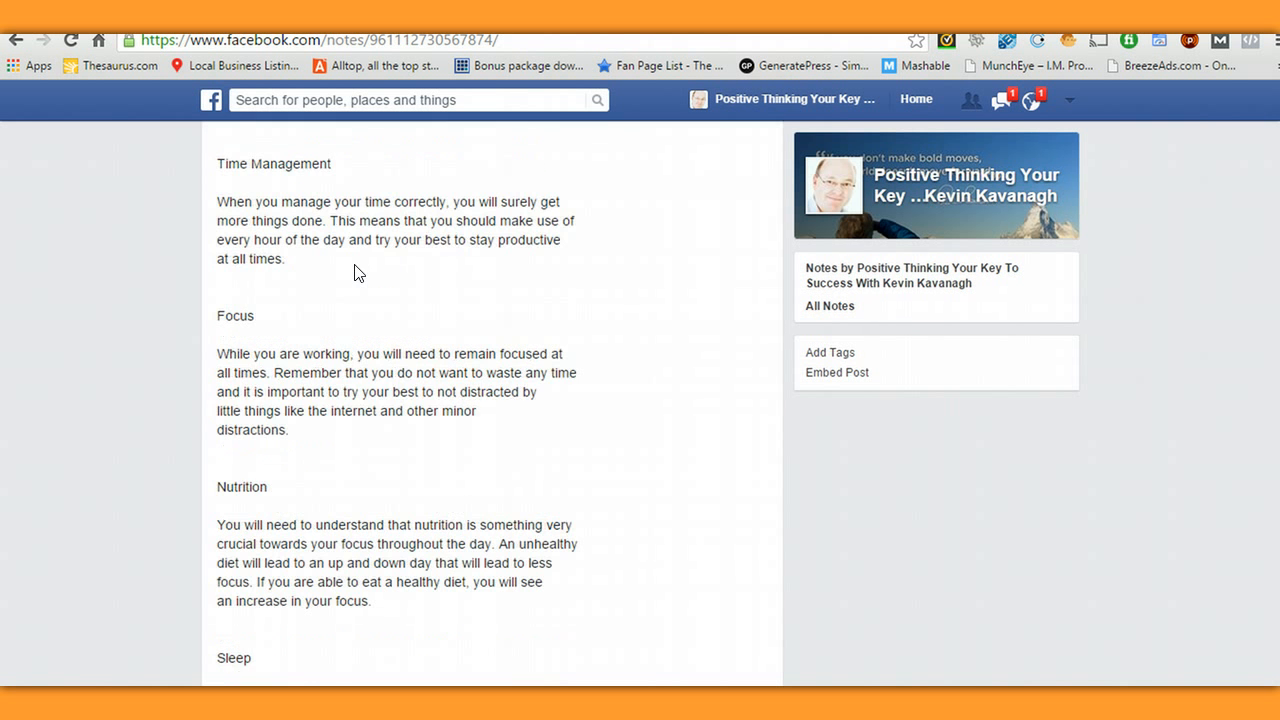
pyautogui.scroll(-6, 358, 272)
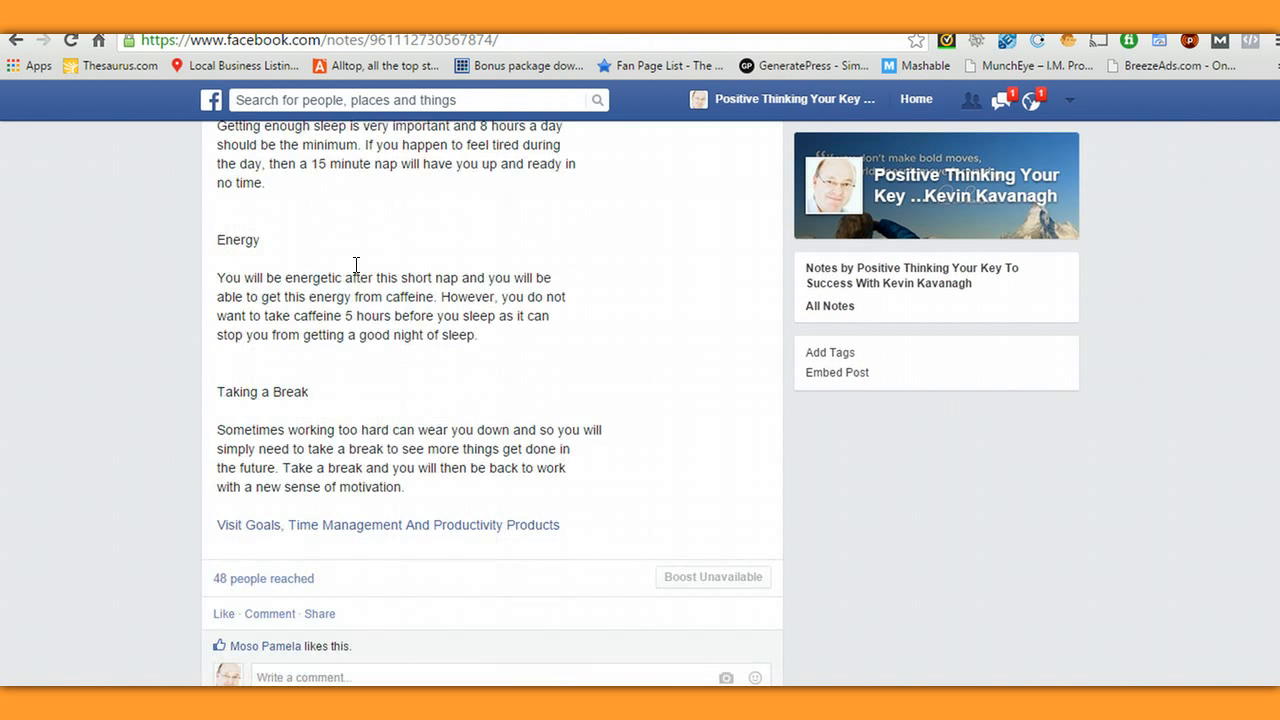
pyautogui.scroll(-1, 358, 272)
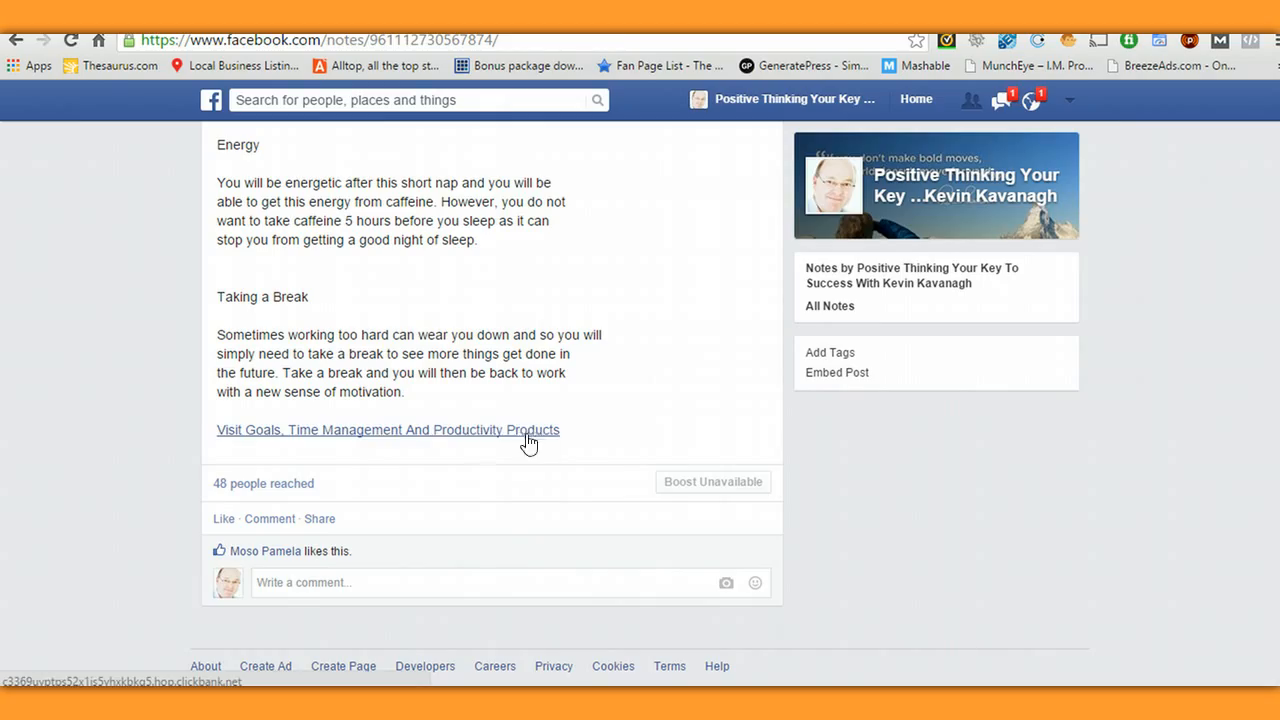
# - Follow the note's "Visit Goals, Time Management And Productivity Products" link, skim the sales page, and go back to the note
pyautogui.click(398, 438)
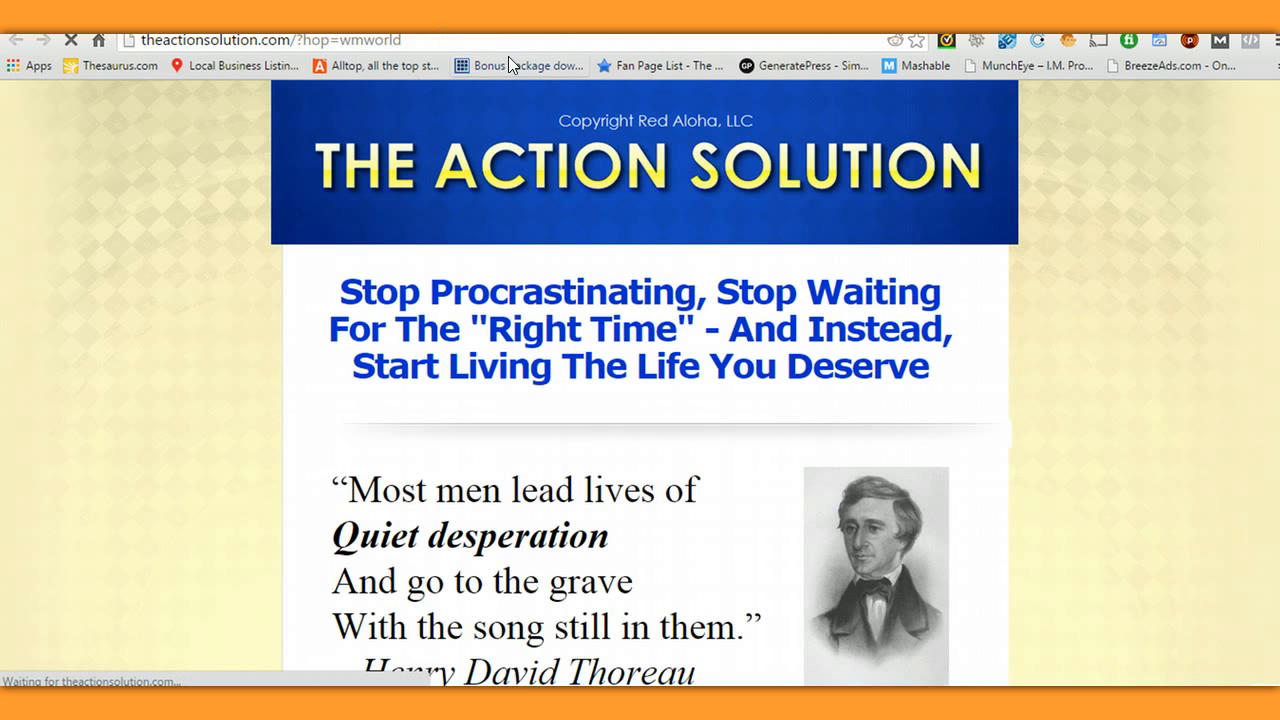
pyautogui.scroll(-10, 467, 206)
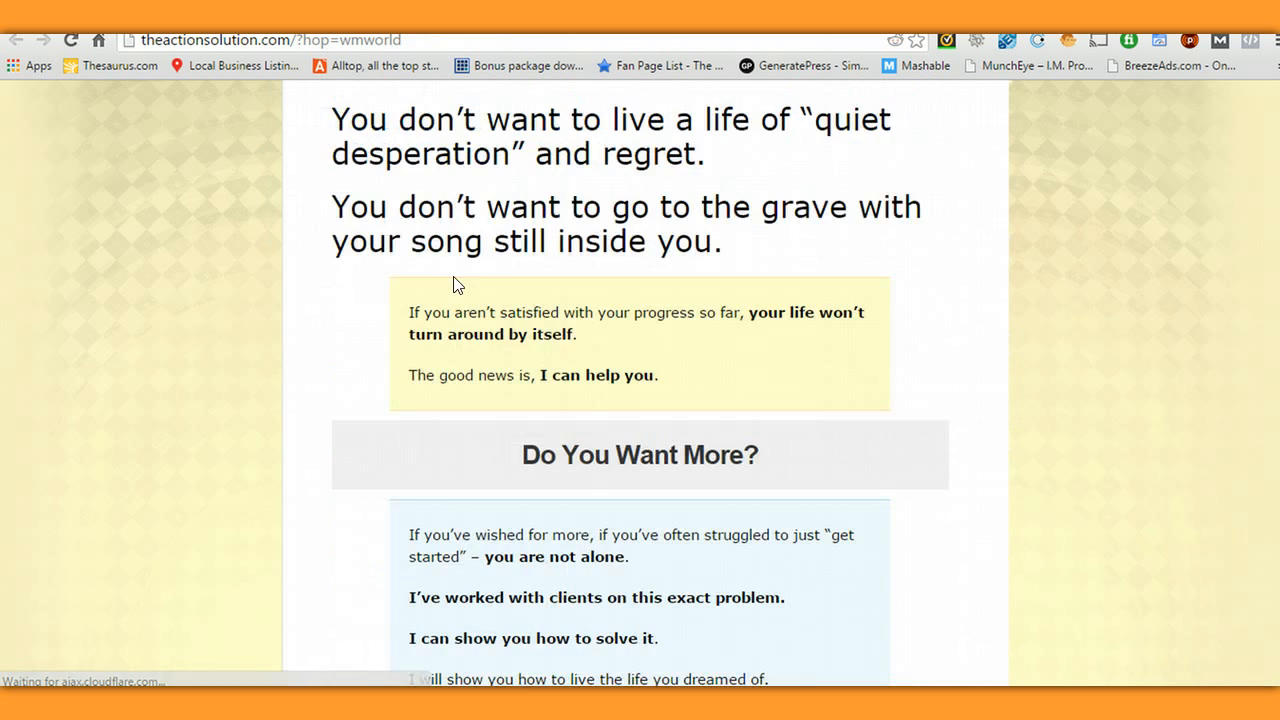
pyautogui.scroll(-4, 465, 311)
pyautogui.click(590, 20)
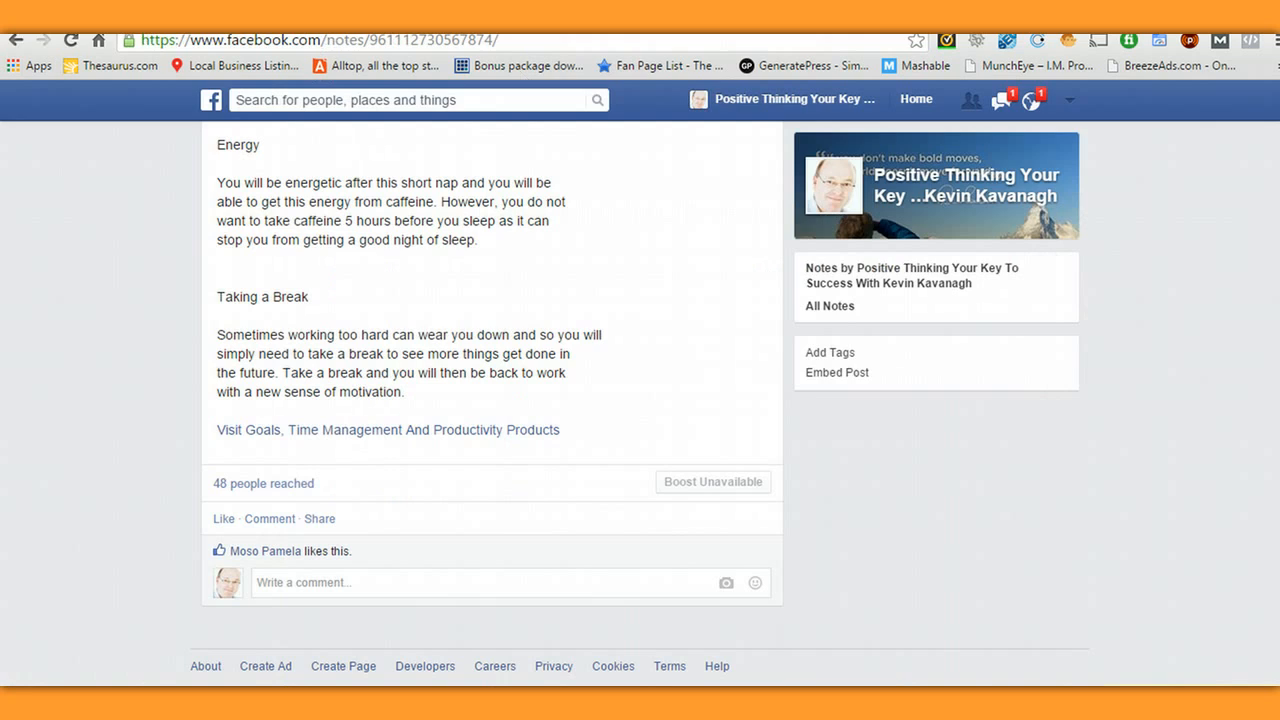
# - Review the "7 Best Tips To Get More Done" note again from its title to the product link at its end
pyautogui.scroll(9, 568, 434)
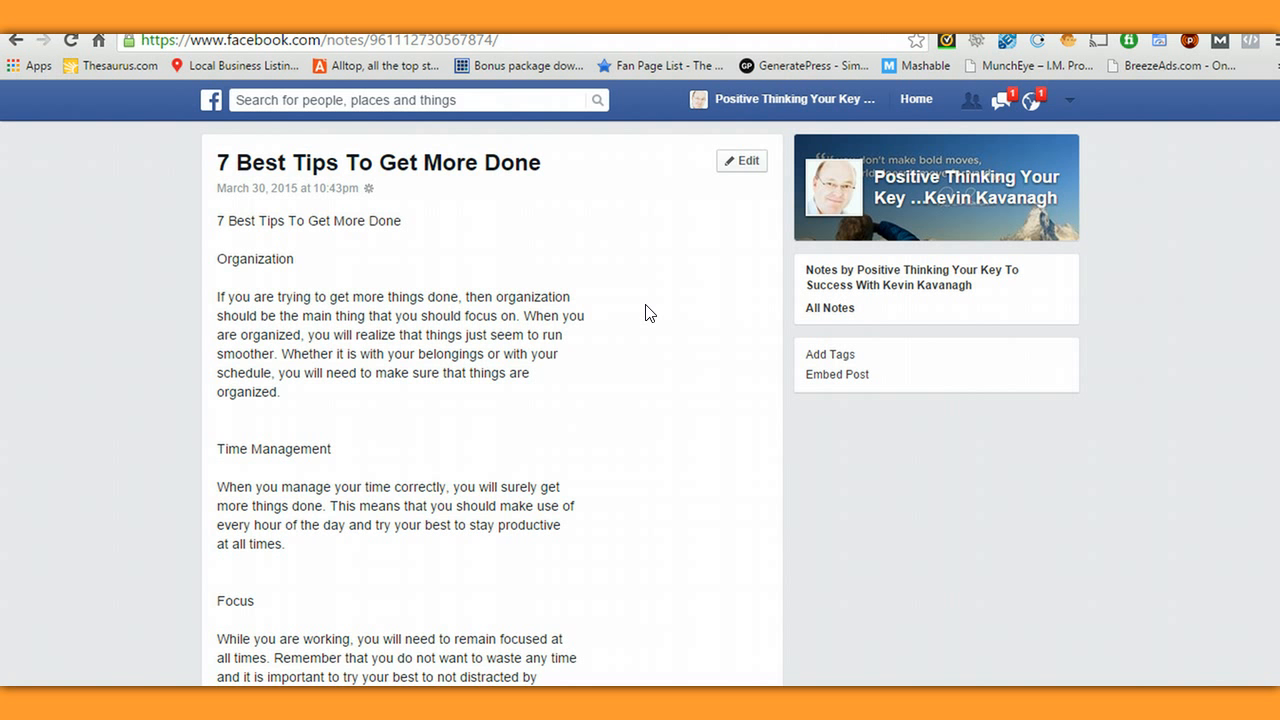
pyautogui.scroll(-6, 626, 317)
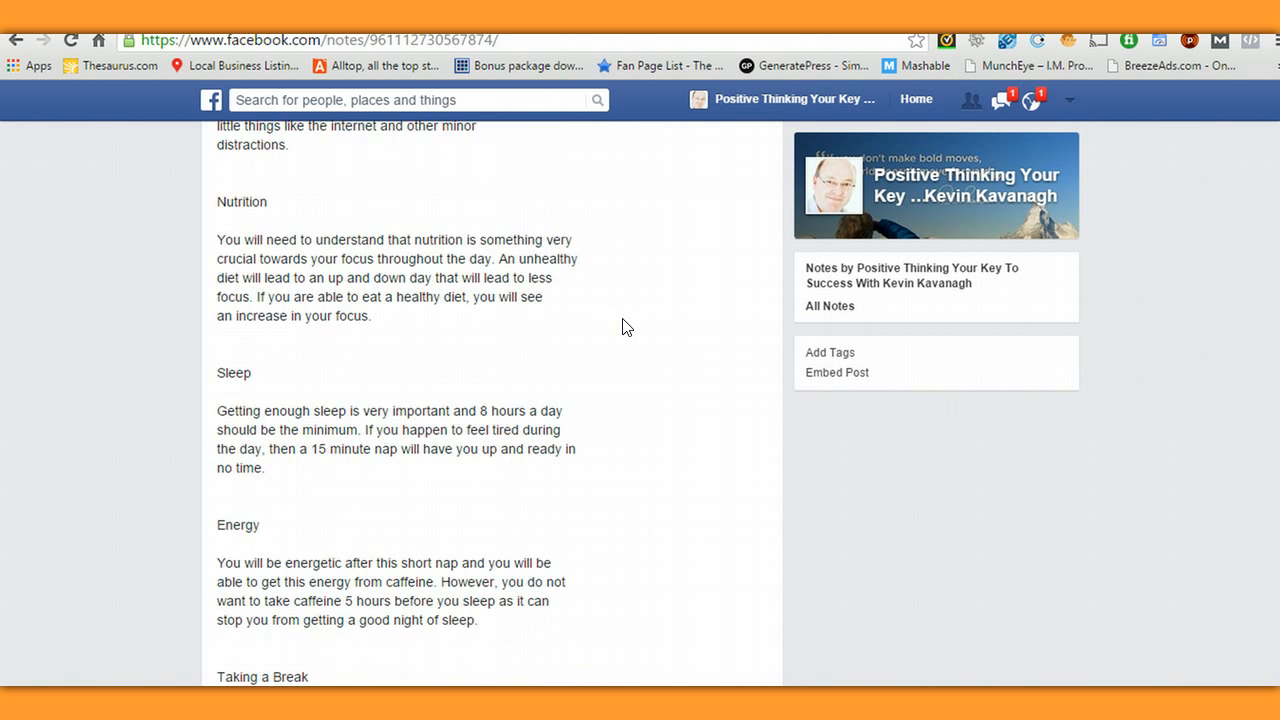
pyautogui.scroll(-5, 626, 327)
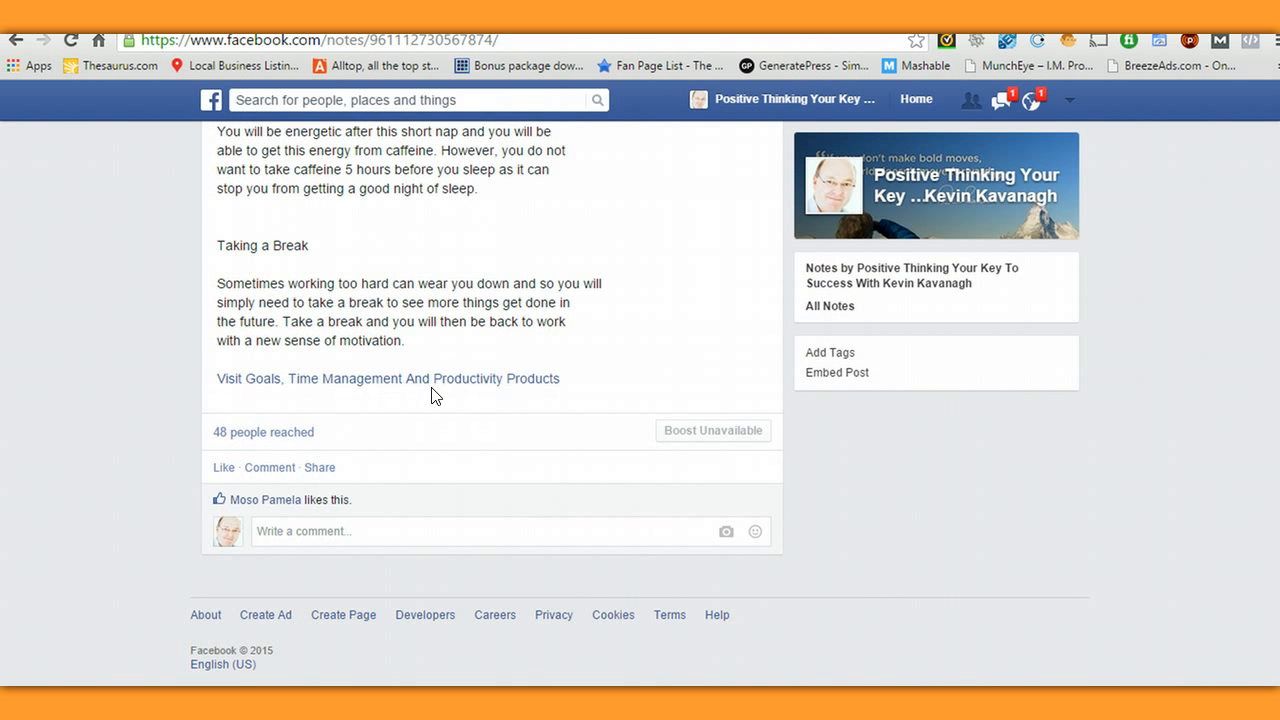
pyautogui.scroll(11, 436, 395)
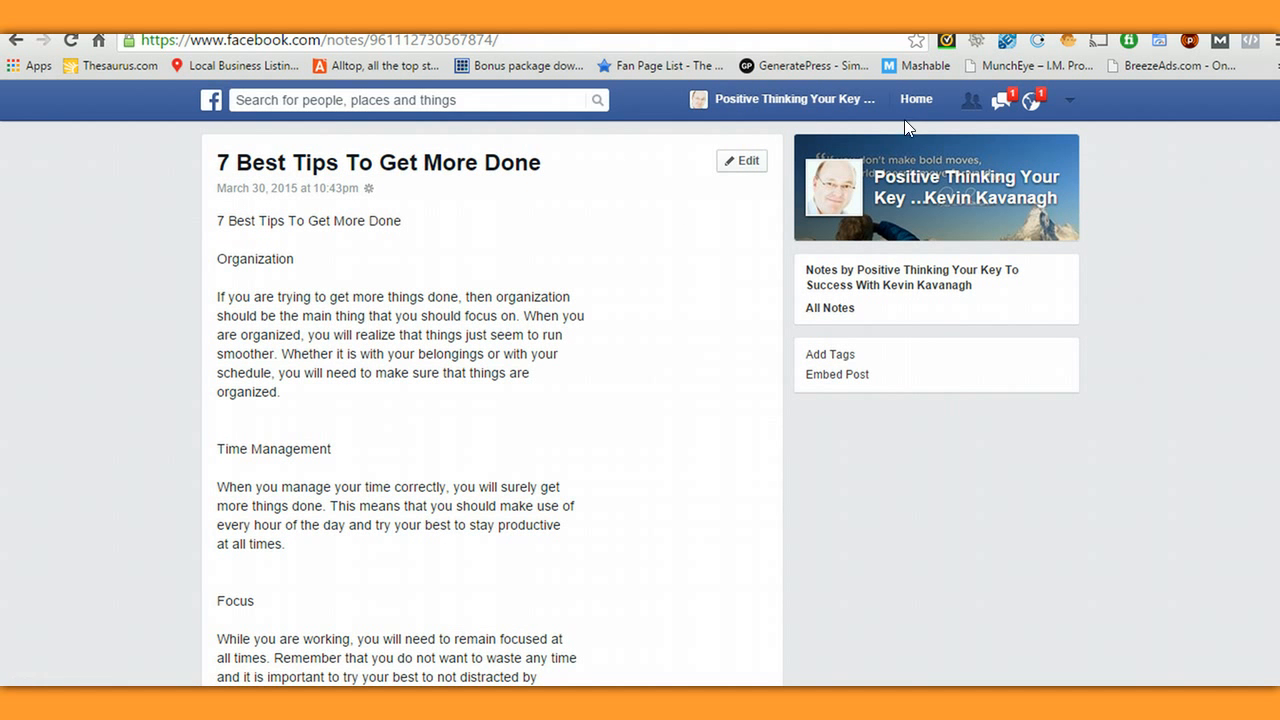
# - Return to the business page's timeline and look over its header and section links
pyautogui.click(786, 110)
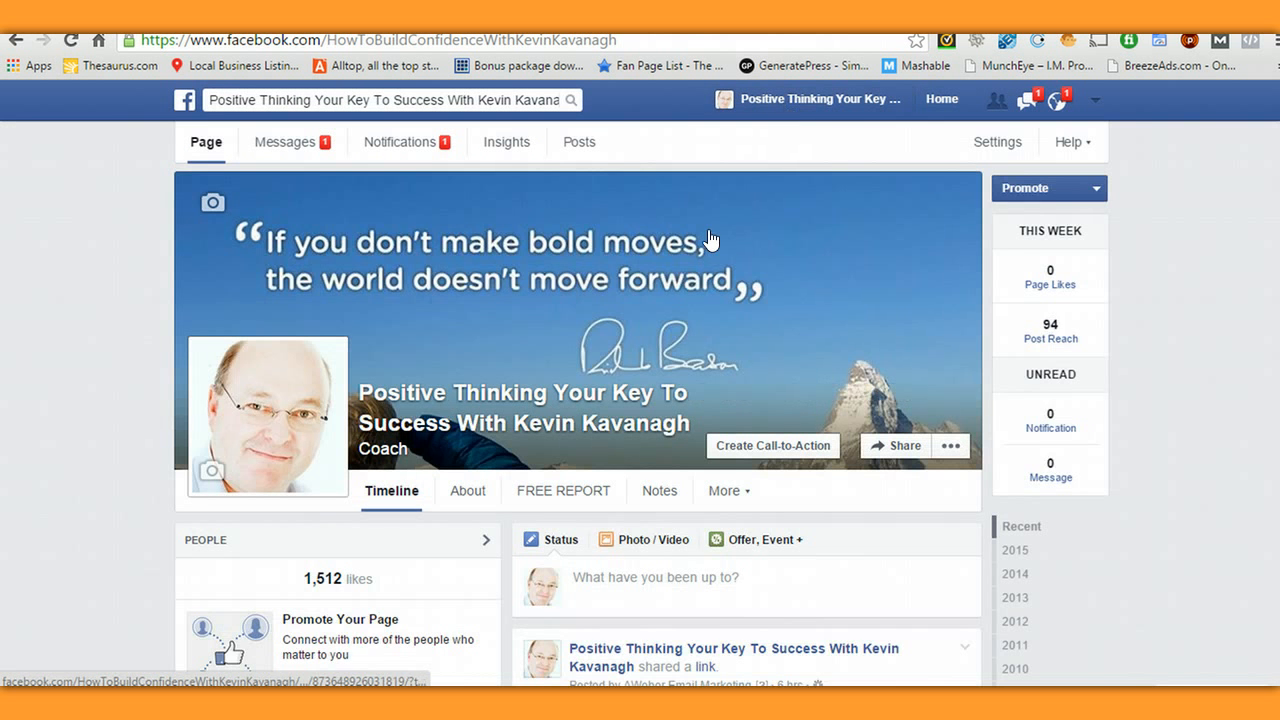
pyautogui.scroll(-2, 621, 316)
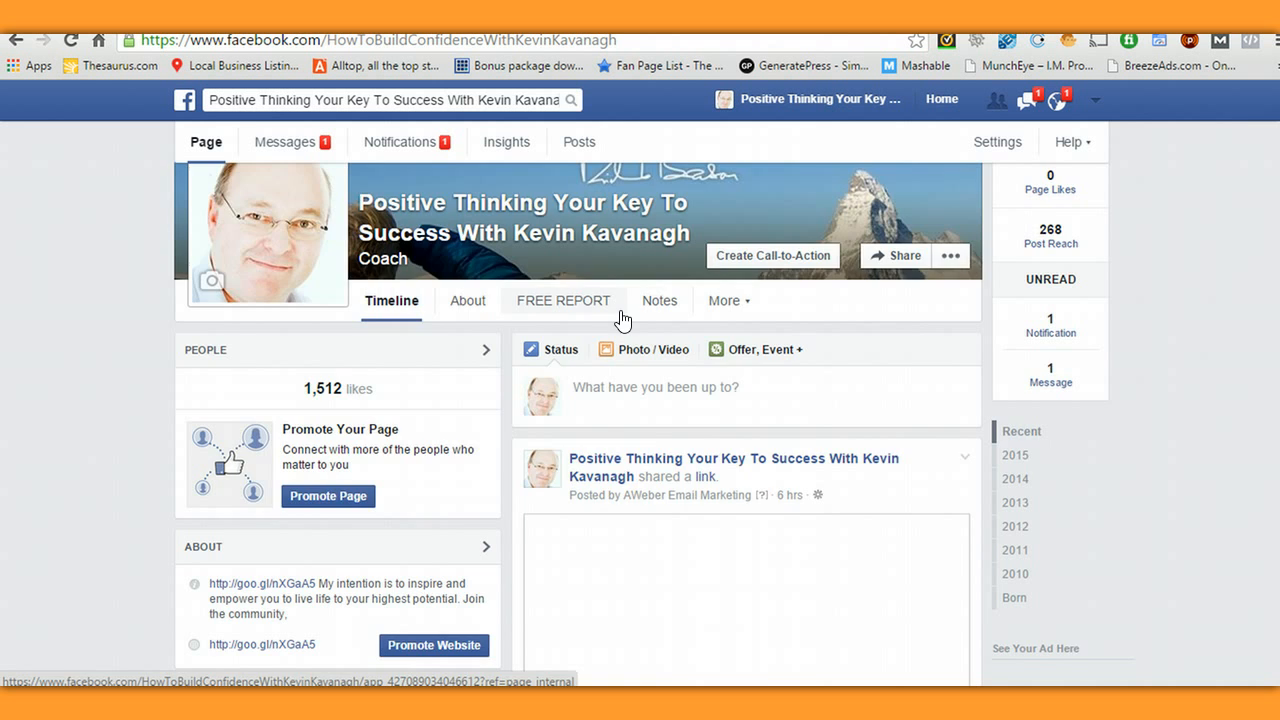
pyautogui.scroll(2, 621, 318)
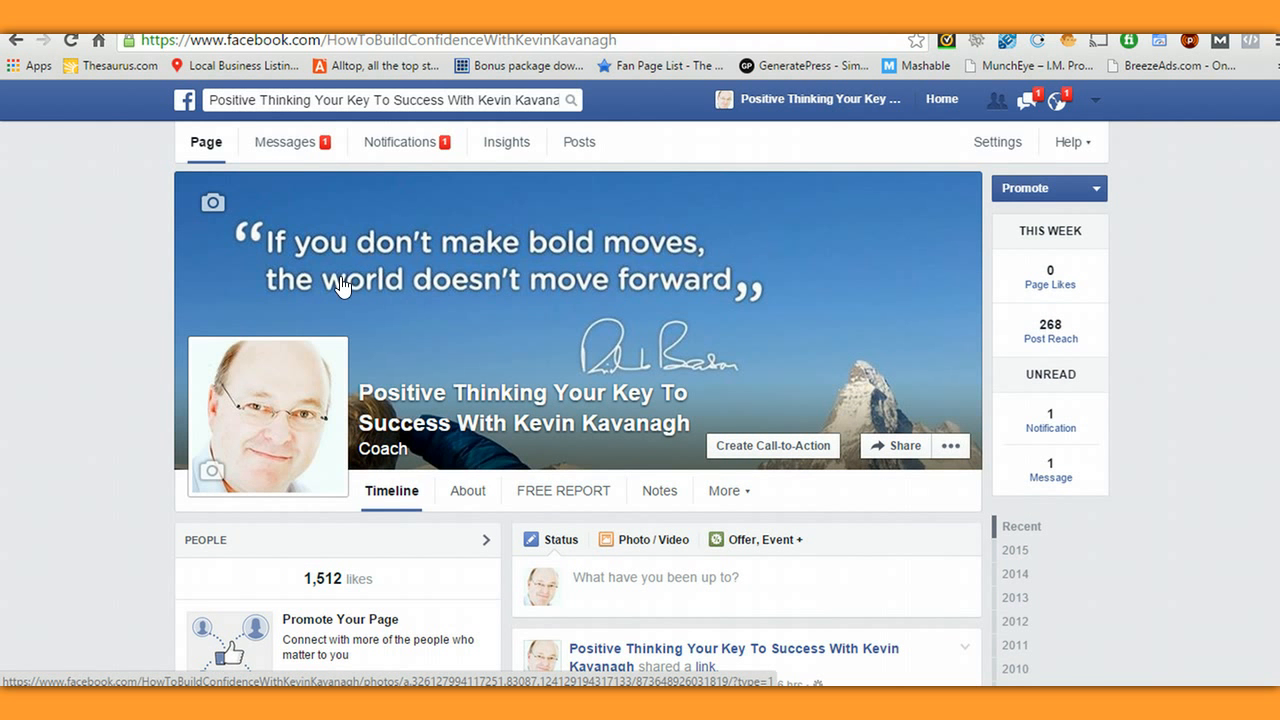